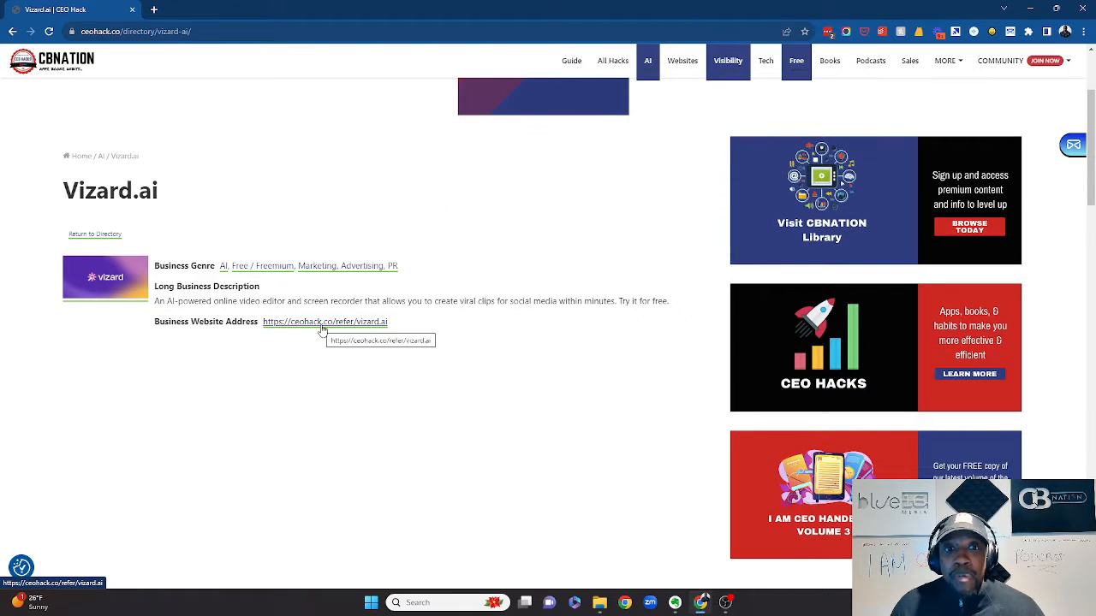
Open the Vizard.ai business website link from the directory page in a new tab and switch to it.
{"action": "right_click", "coordinate": [321, 329]}
{"action": "left_click", "coordinate": [376, 334]}
{"action": "left_click", "coordinate": [207, 11]}
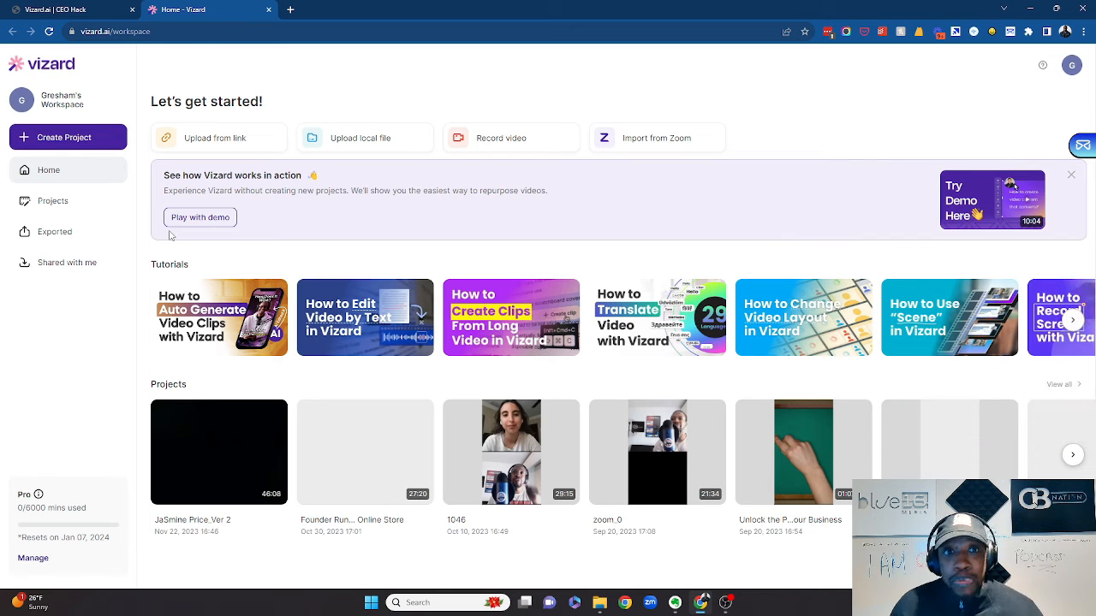
Examine the link upload, local file upload, video recording and Zoom import options, returning to the workspace home after each.
{"action": "left_click", "coordinate": [242, 146]}
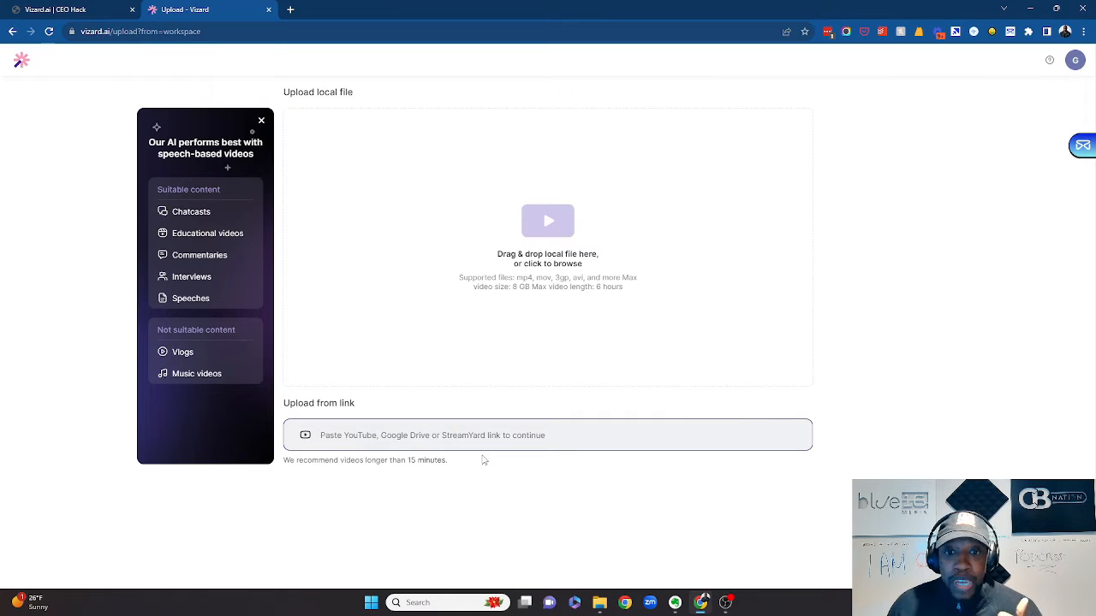
{"action": "left_click", "coordinate": [11, 33]}
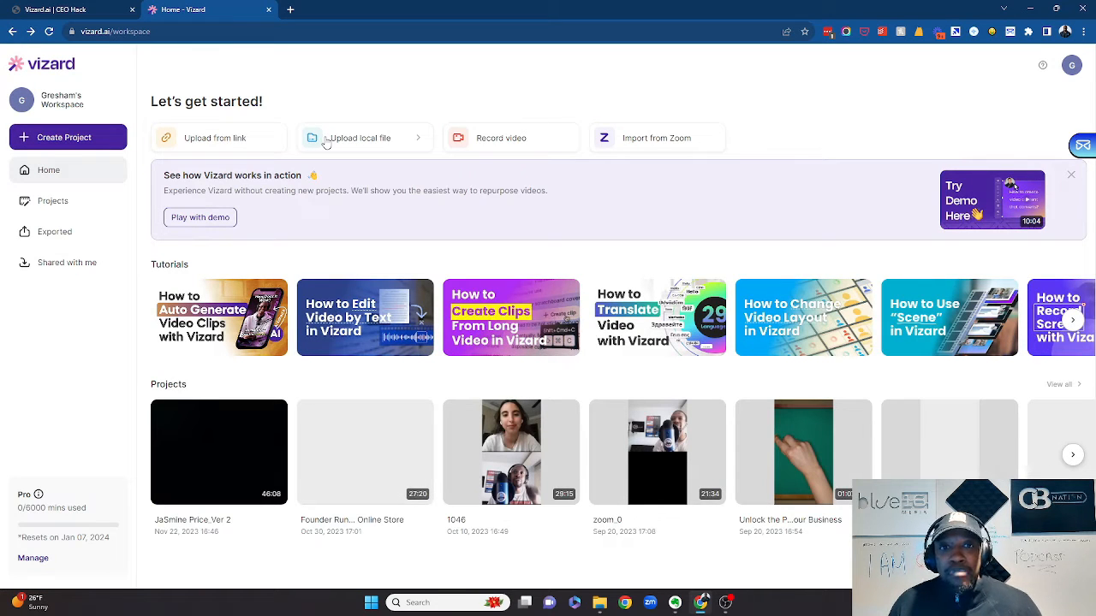
{"action": "left_click", "coordinate": [326, 141]}
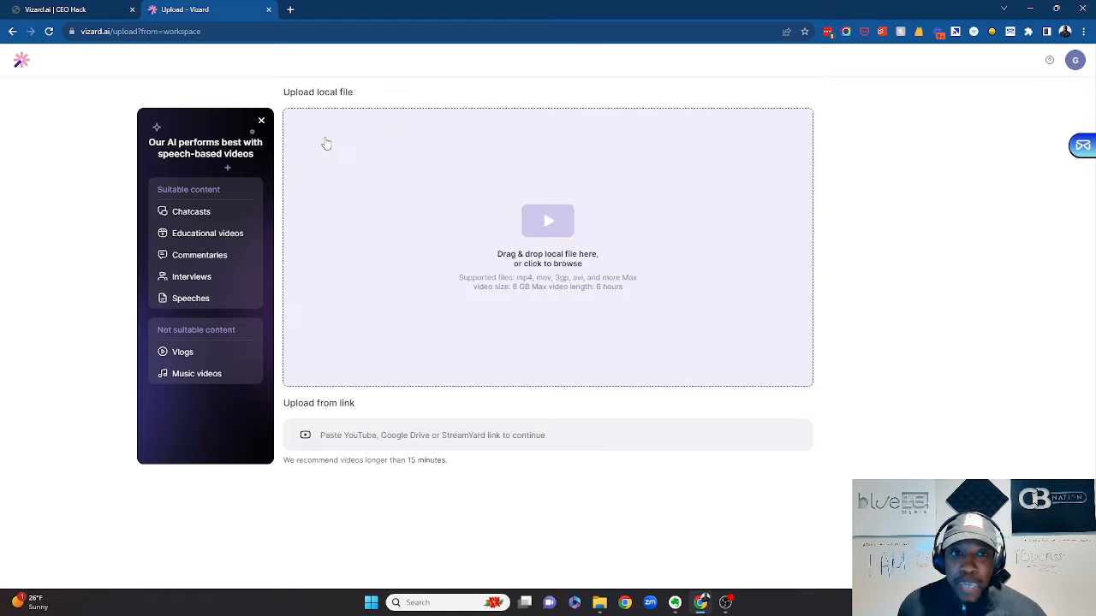
{"action": "left_click", "coordinate": [12, 32]}
{"action": "left_click", "coordinate": [481, 141]}
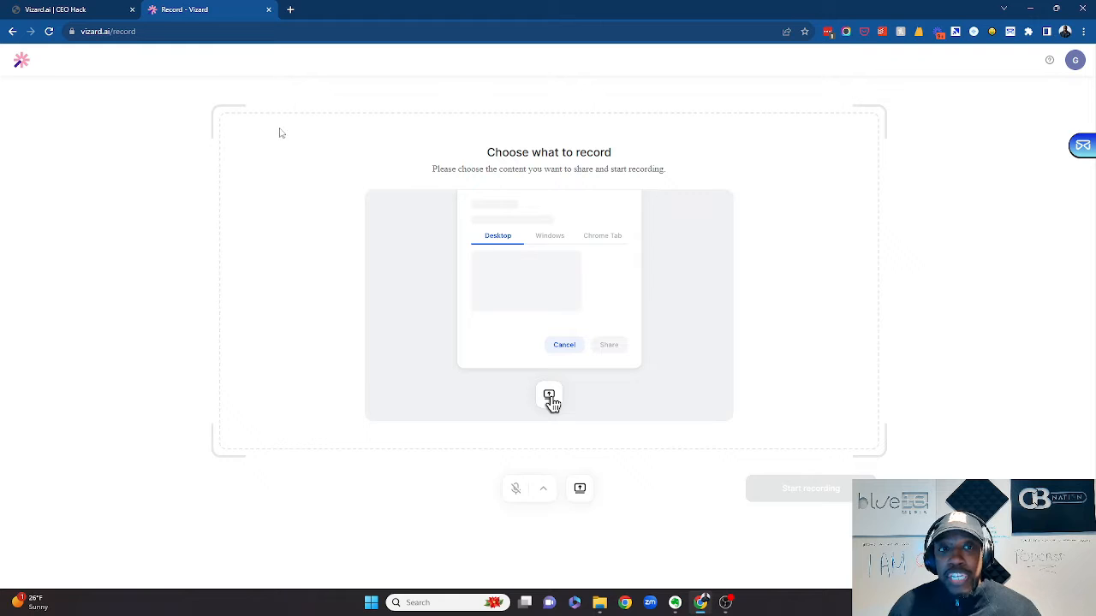
{"action": "left_click", "coordinate": [10, 32]}
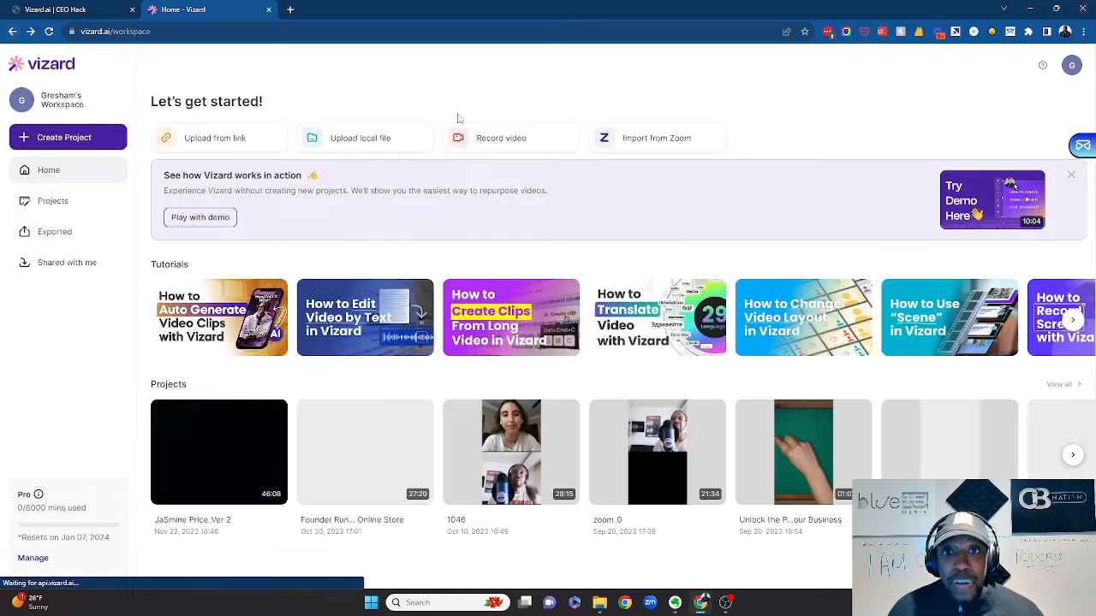
{"action": "left_click", "coordinate": [615, 150]}
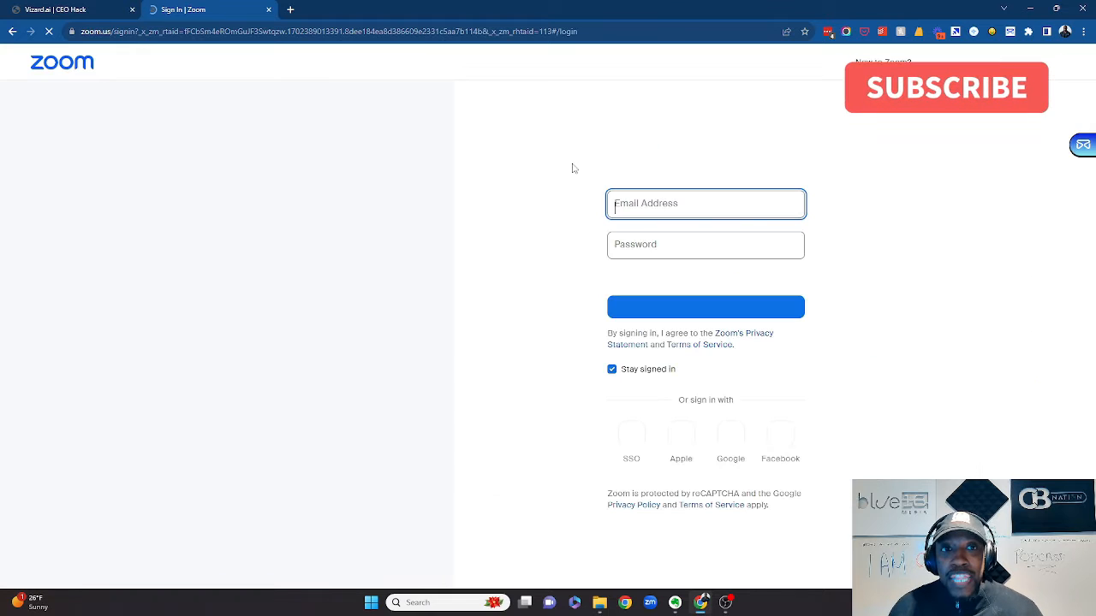
{"action": "left_click", "coordinate": [13, 32]}
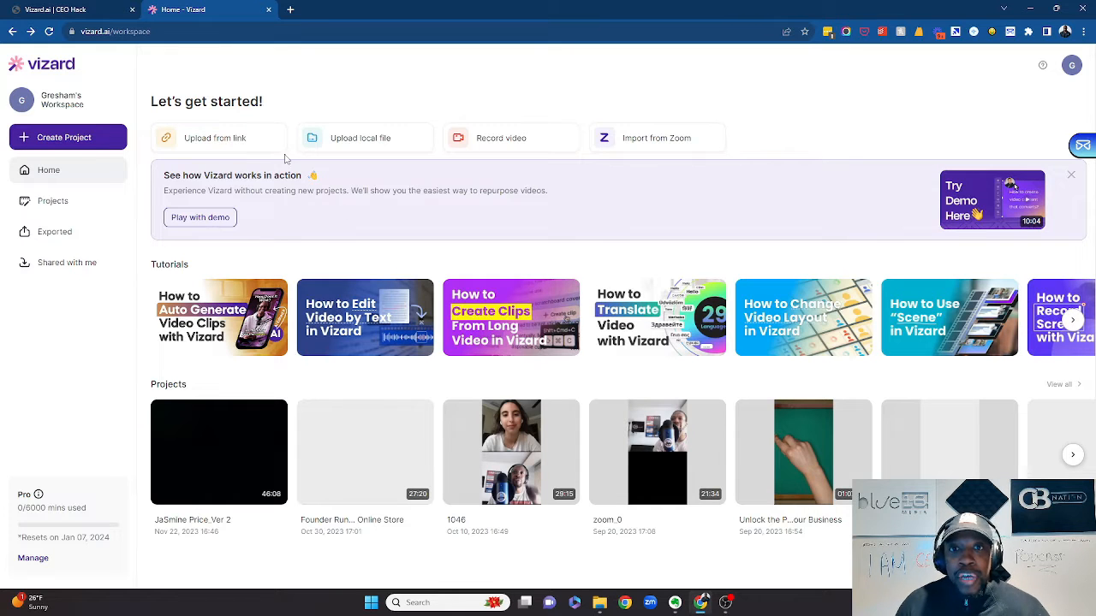
Open the CBNation TV YouTube channel in a new tab and open its video "How to Use DISC to Grow & Supercharge Your Team".
{"action": "left_click", "coordinate": [290, 9]}
{"action": "type", "text": "youtube"}
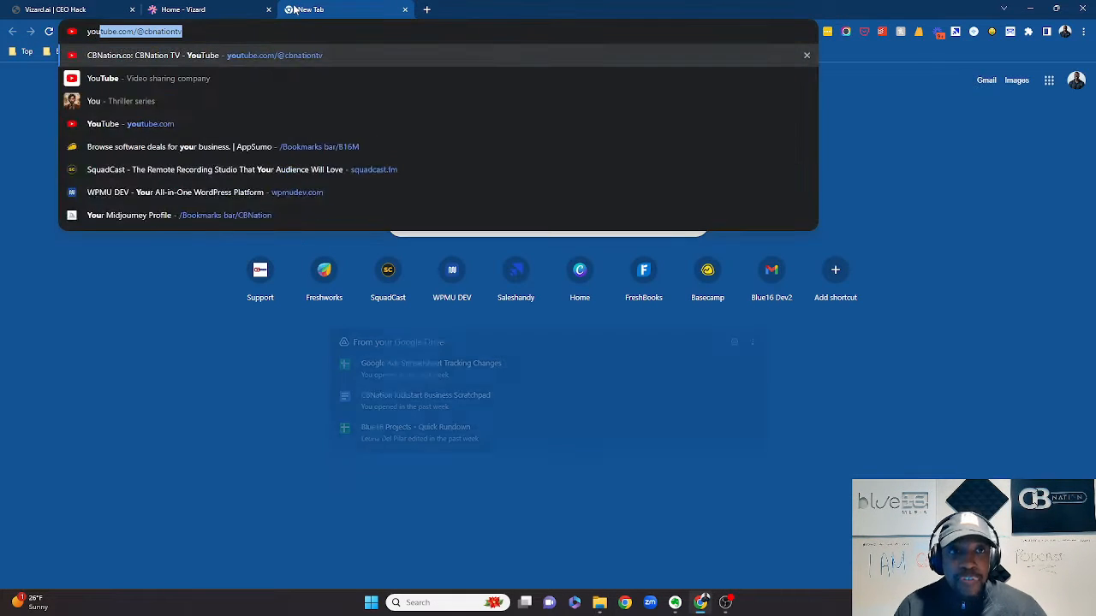
{"action": "key", "text": "Return"}
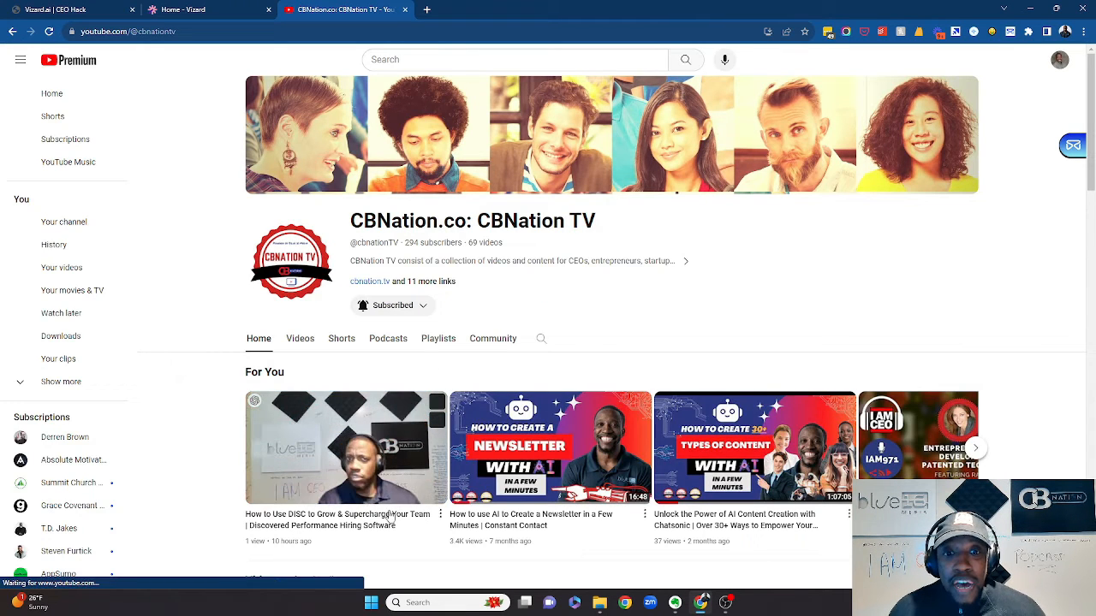
{"action": "right_click", "coordinate": [391, 515]}
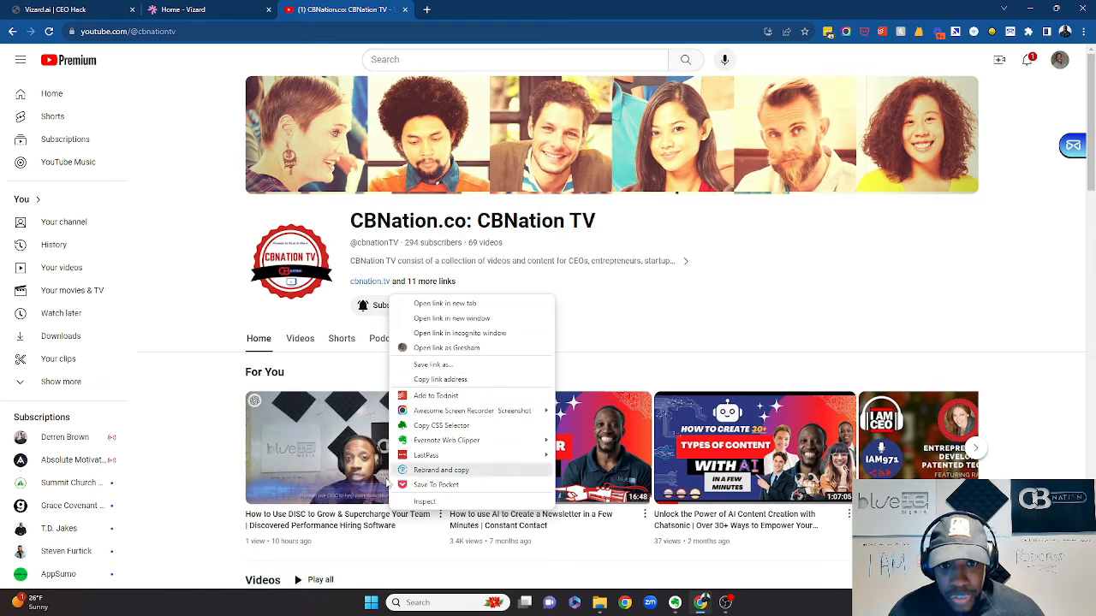
{"action": "left_click", "coordinate": [369, 516]}
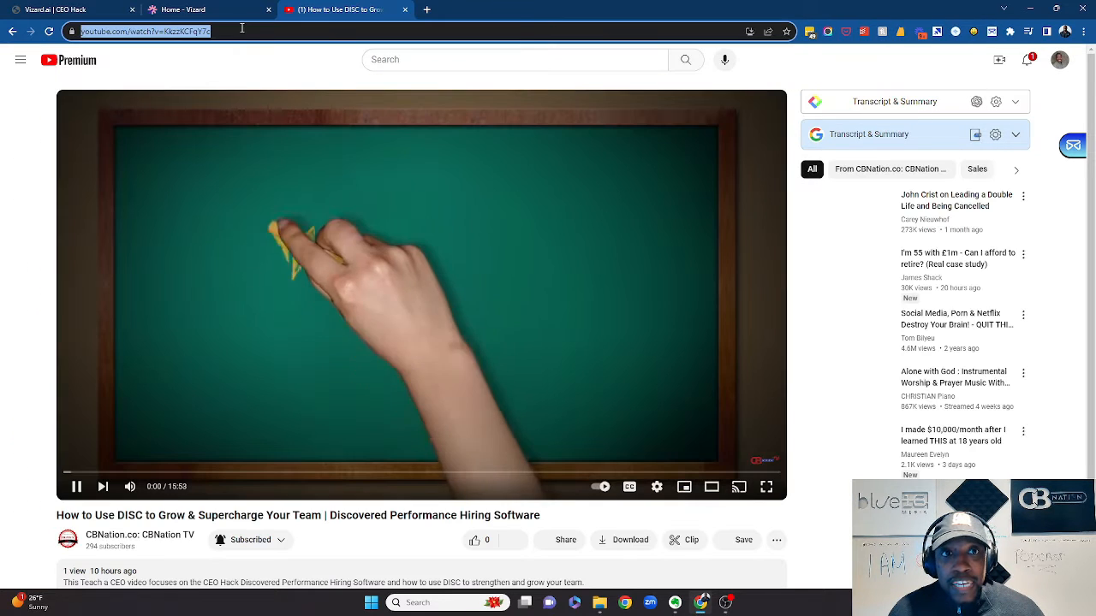
Copy the web address of the open YouTube video.
{"action": "right_click", "coordinate": [243, 26]}
{"action": "key", "text": "ctrl+c"}
{"action": "left_click", "coordinate": [274, 90]}
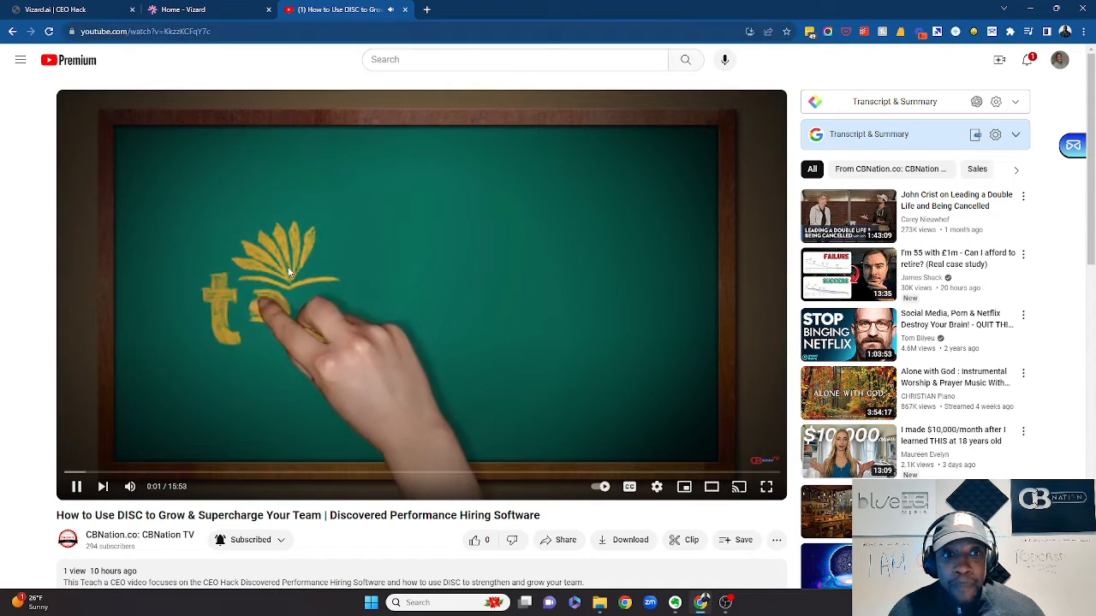
Switch back to Vizard and submit the copied YouTube address as an upload from link.
{"action": "left_click", "coordinate": [199, 10]}
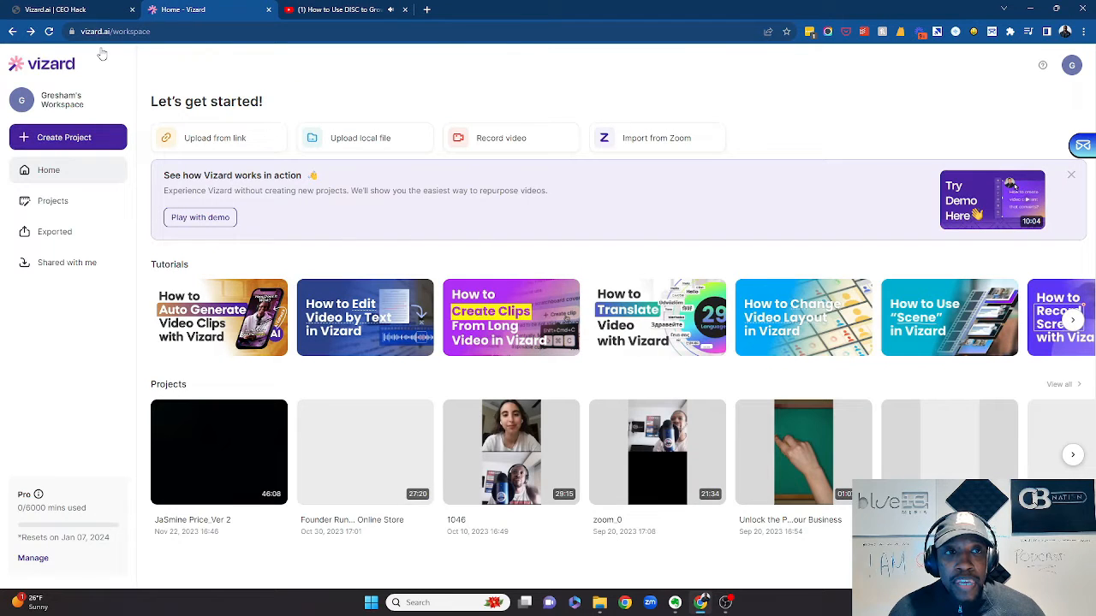
{"action": "left_click", "coordinate": [237, 152]}
{"action": "left_click", "coordinate": [418, 424]}
{"action": "key", "text": "ctrl+v"}
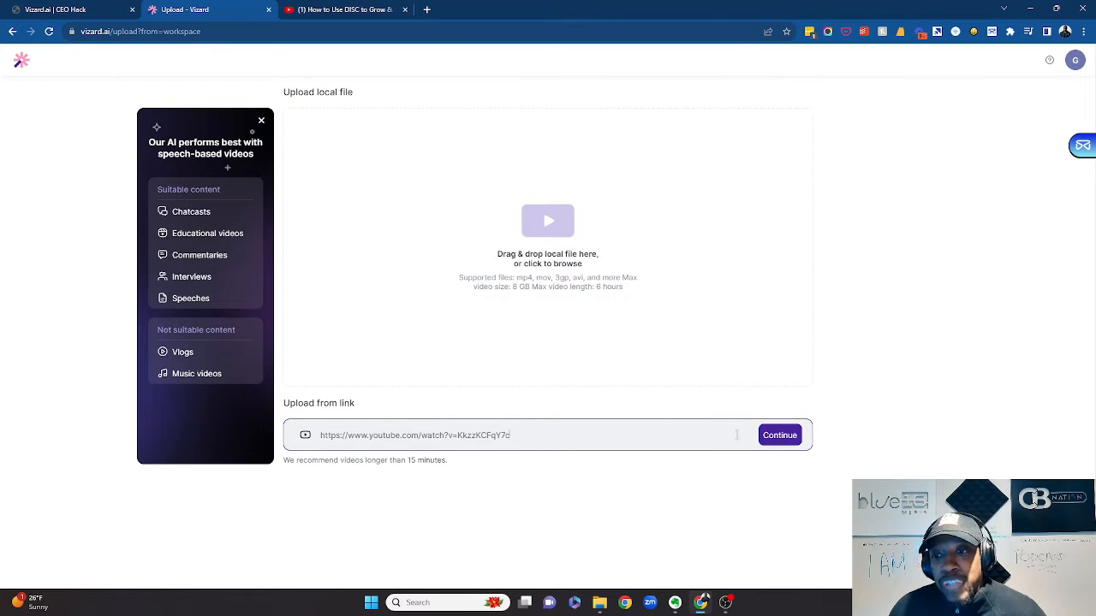
{"action": "left_click", "coordinate": [789, 440]}
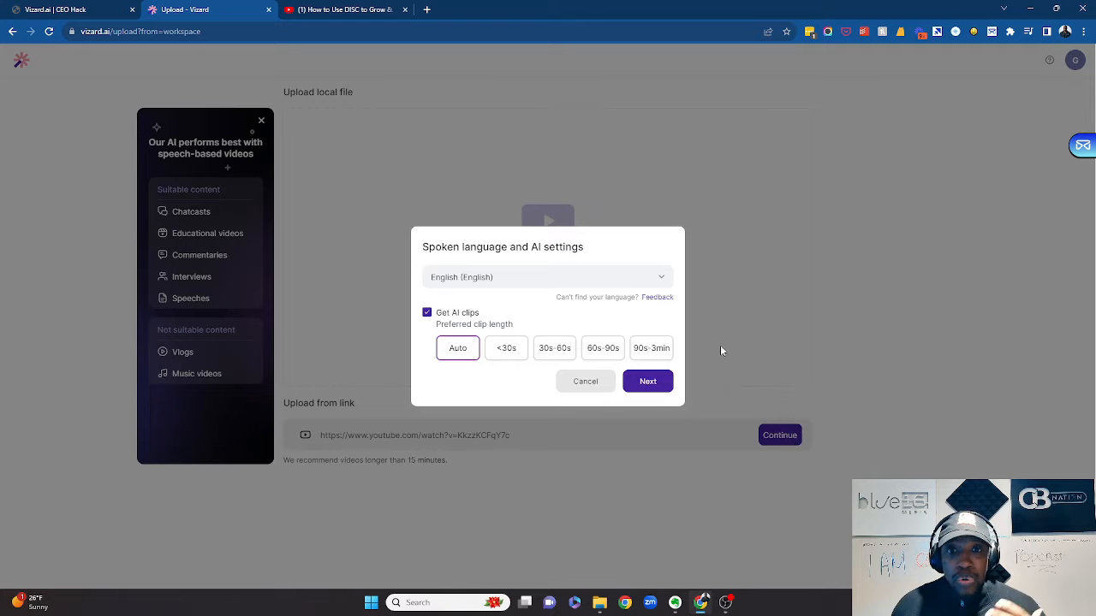
Keep English as the spoken language and Auto as the preferred clip length, and start generating the AI clips.
{"action": "left_click", "coordinate": [656, 283]}
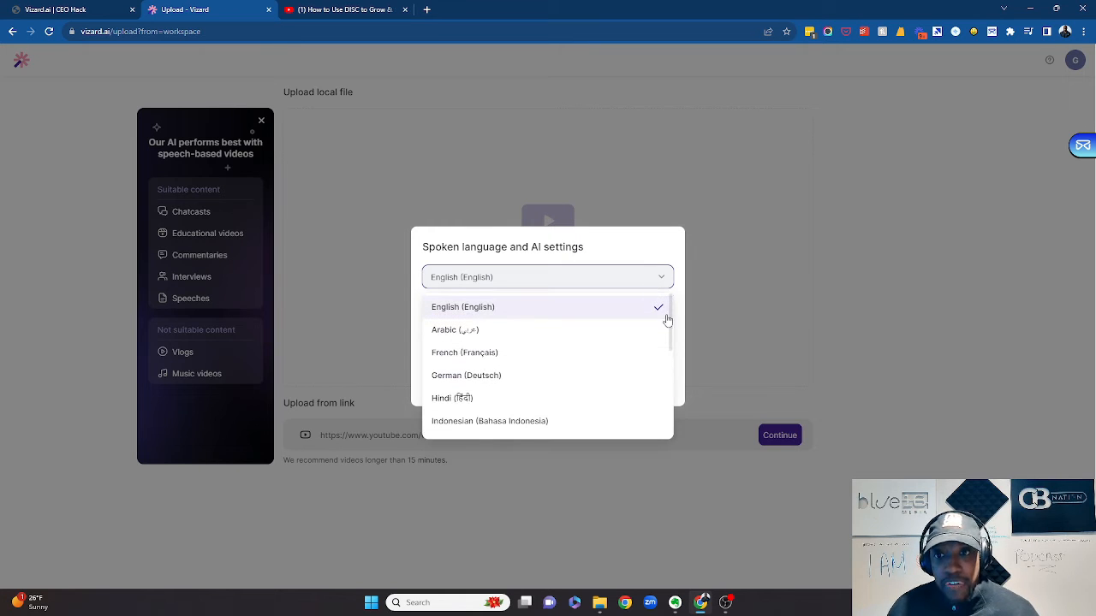
{"action": "left_click", "coordinate": [672, 254]}
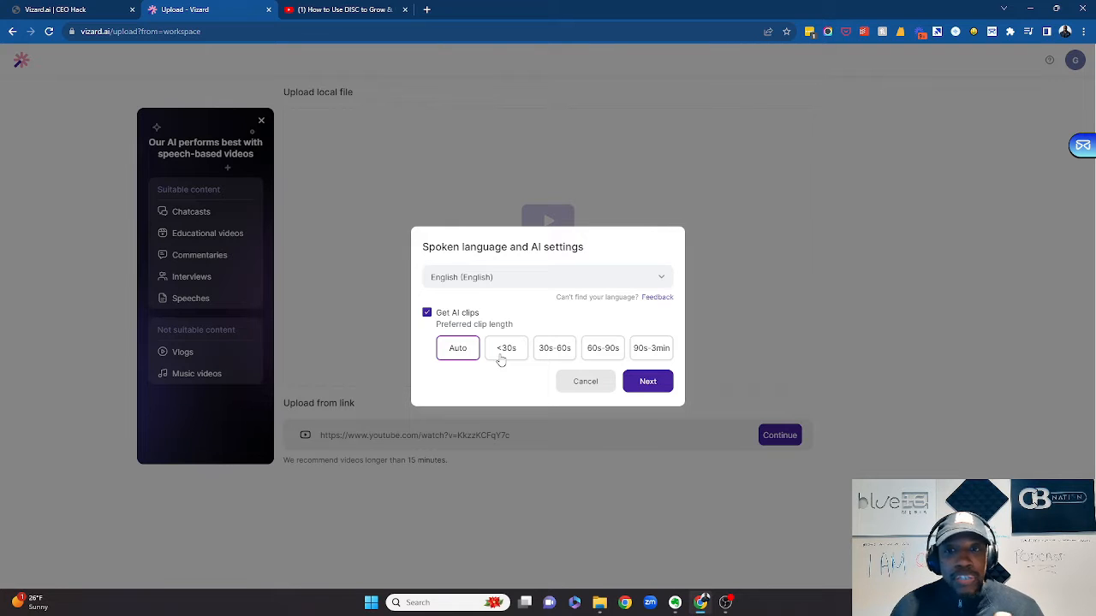
{"action": "left_click", "coordinate": [646, 385]}
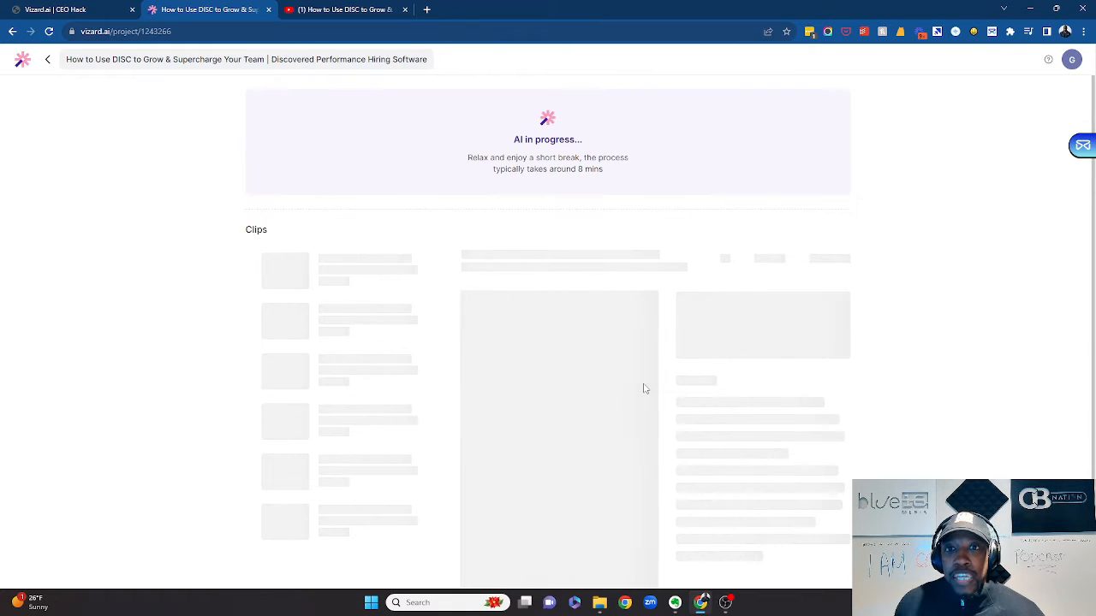
{"action": "scroll", "coordinate": [625, 351], "scroll_direction": "down", "scroll_amount": 1}
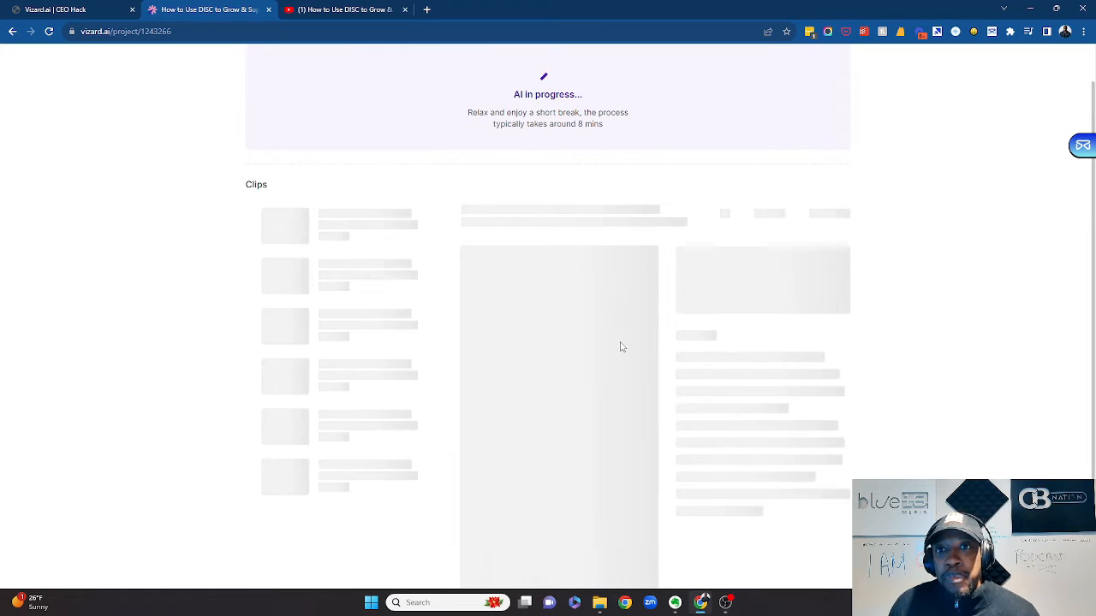
{"action": "scroll", "coordinate": [621, 347], "scroll_direction": "up", "scroll_amount": 1}
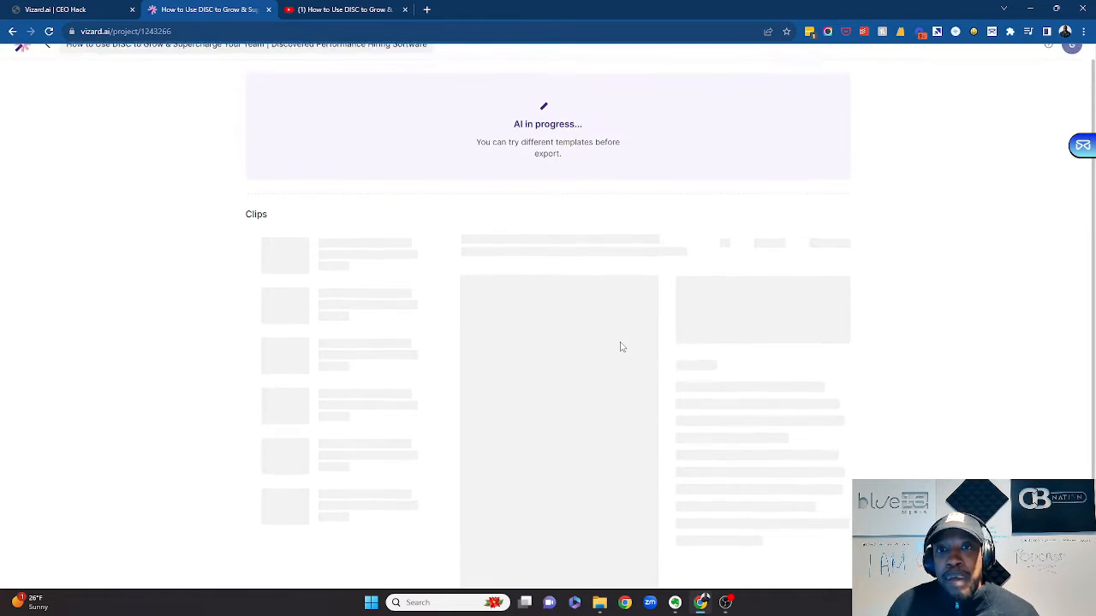
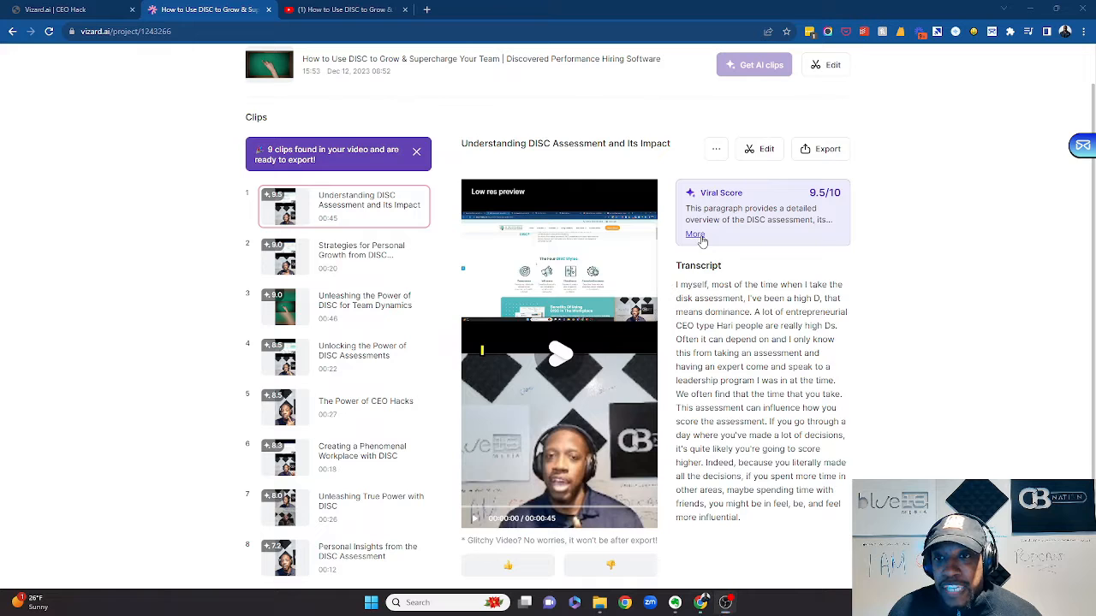
Expand the viral score explanation of the clip "Understanding DISC Assessment and Its Impact" and preview the clip.
{"action": "left_click", "coordinate": [696, 236]}
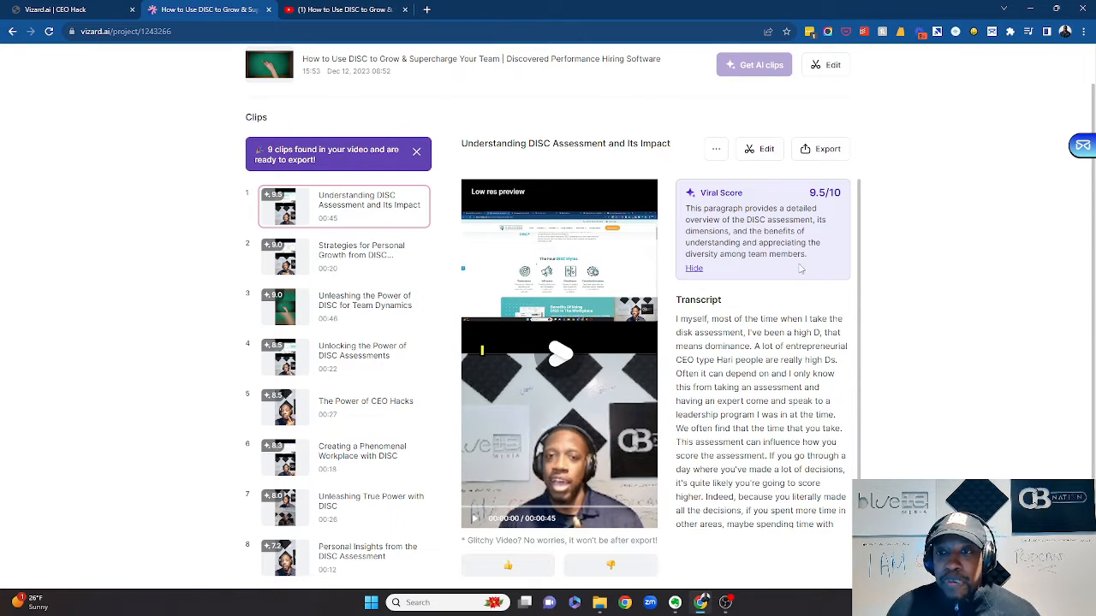
{"action": "left_click", "coordinate": [559, 359]}
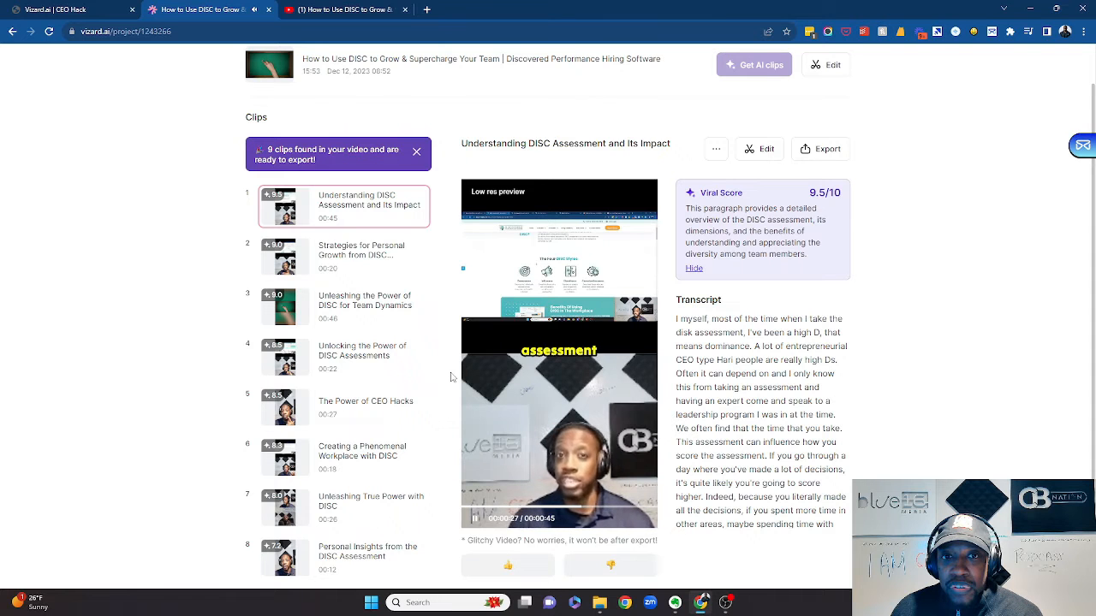
{"action": "left_click", "coordinate": [474, 519]}
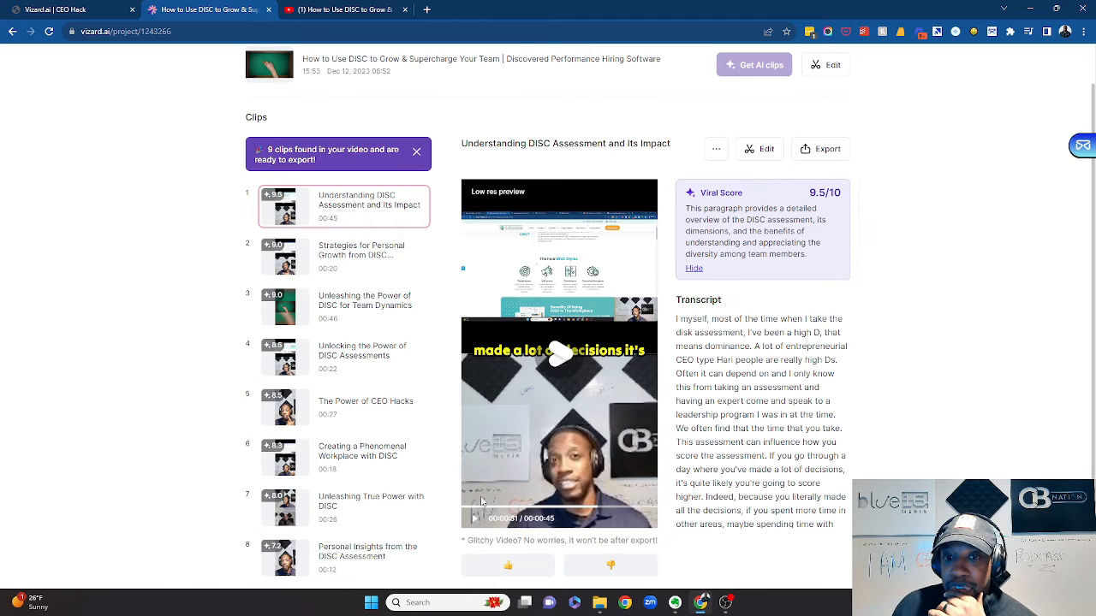
Open the clip "Understanding DISC Assessment and Its Impact" for editing and select its screen-share and webcam layers in turn.
{"action": "left_click", "coordinate": [767, 150]}
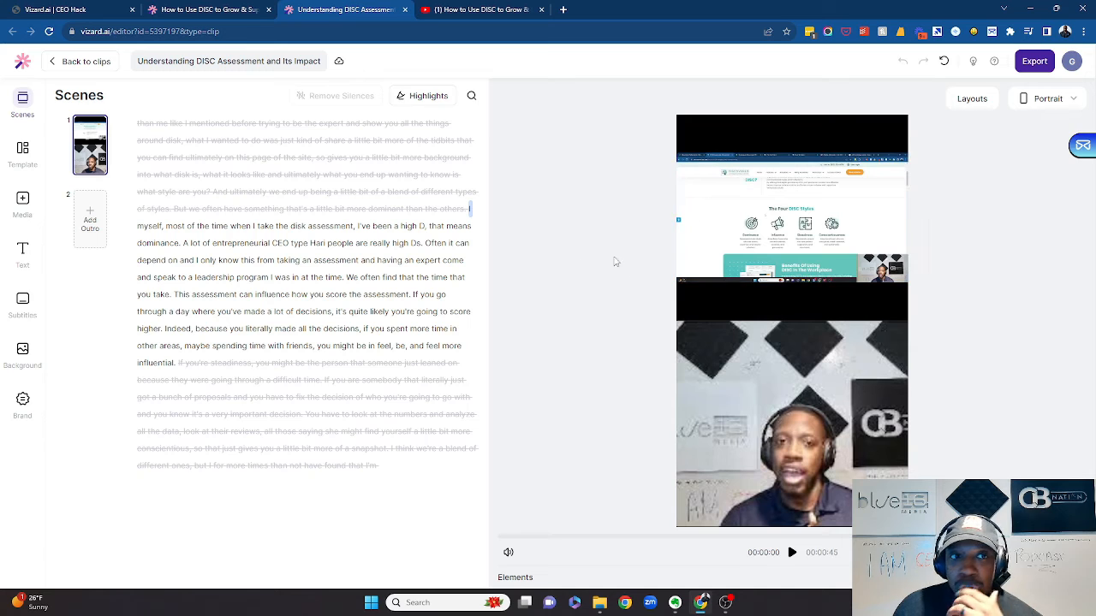
{"action": "left_click", "coordinate": [796, 245]}
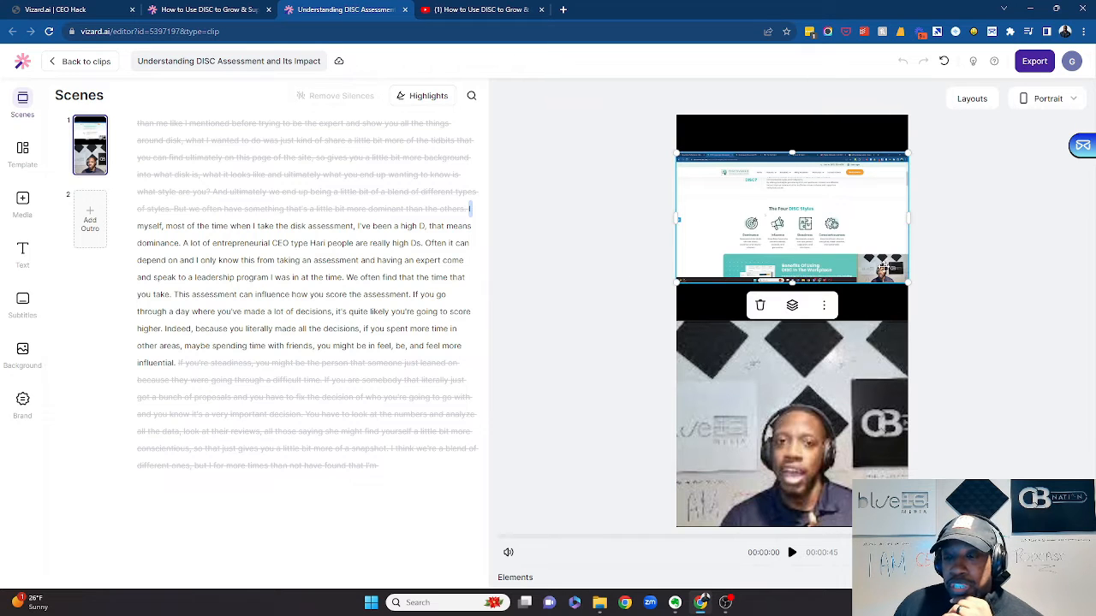
{"action": "left_click", "coordinate": [866, 353]}
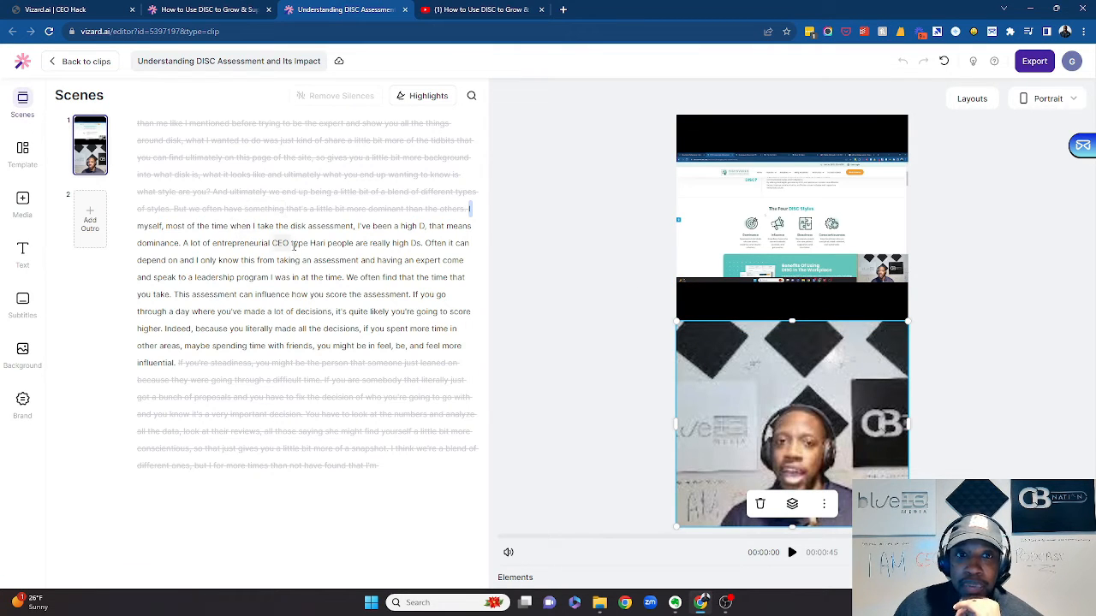
Correct the transcript word "disk" to "DISC" in the phrase "when I take the disk assessment".
{"action": "left_click", "coordinate": [299, 243]}
{"action": "left_click", "coordinate": [310, 226]}
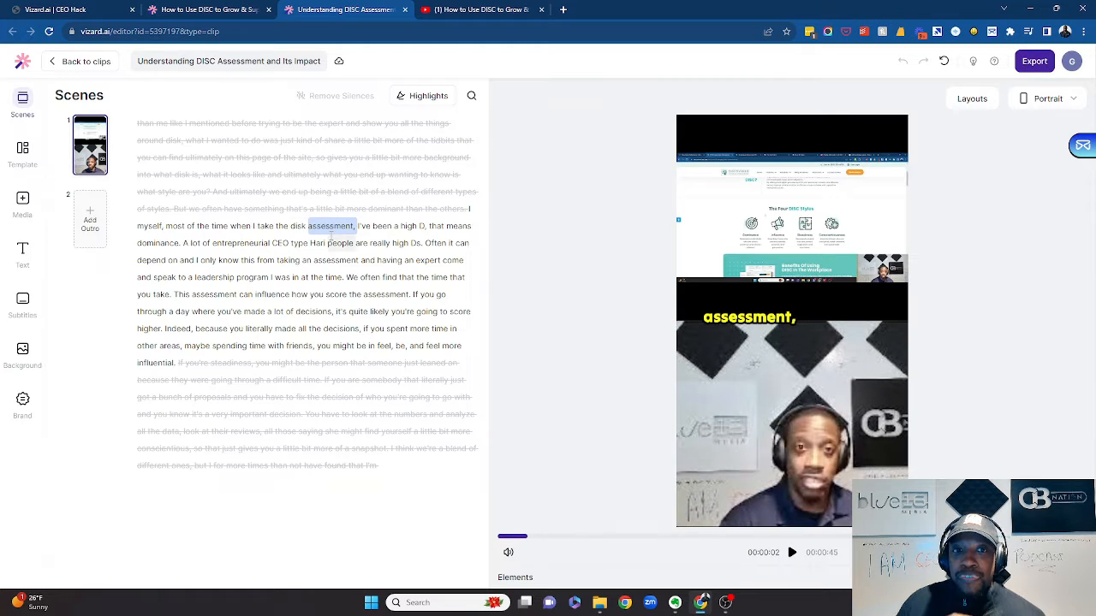
{"action": "key", "text": "Left"}
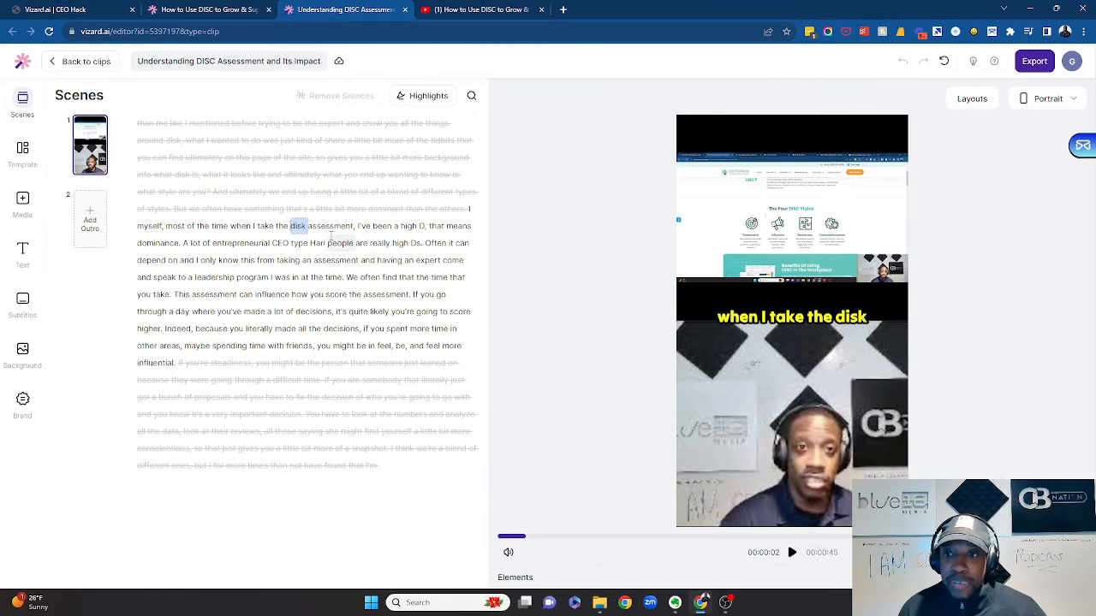
{"action": "key", "text": "shift+Right"}
{"action": "key", "text": "shift+Right"}
{"action": "key", "text": "shift+Right"}
{"action": "key", "text": "Left"}
{"action": "key", "text": "Left"}
{"action": "key", "text": "Left"}
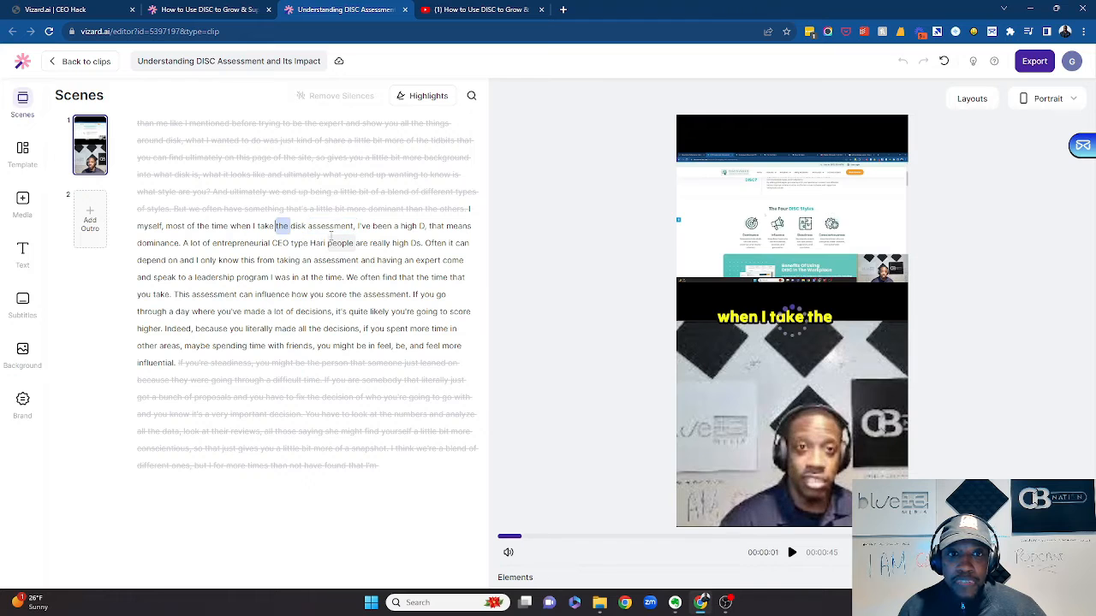
{"action": "key", "text": "Right"}
{"action": "key", "text": "Right"}
{"action": "key", "text": "Left"}
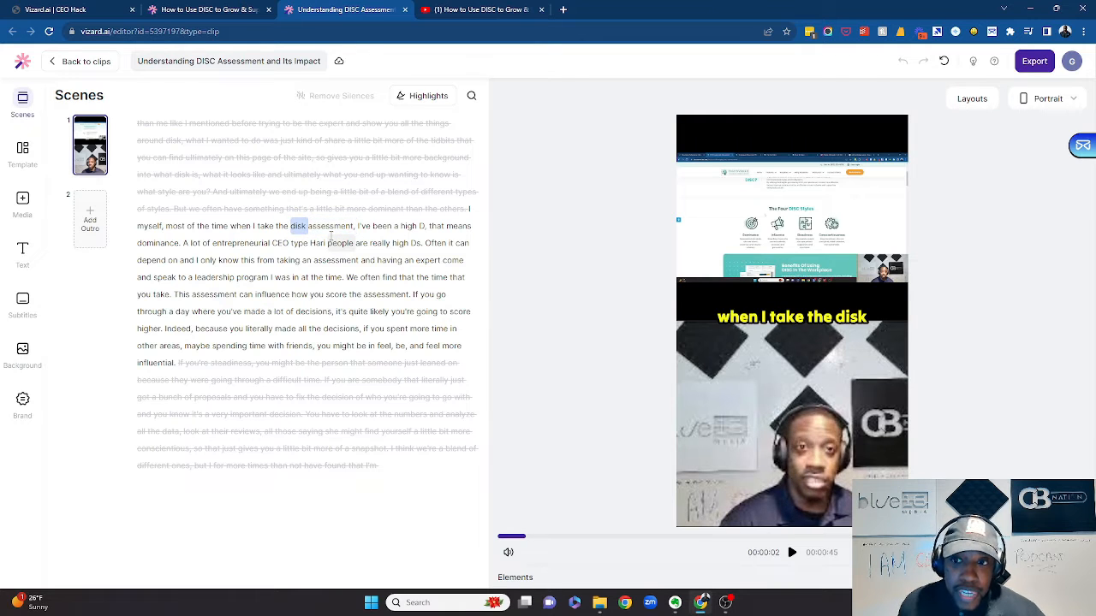
{"action": "right_click", "coordinate": [298, 230]}
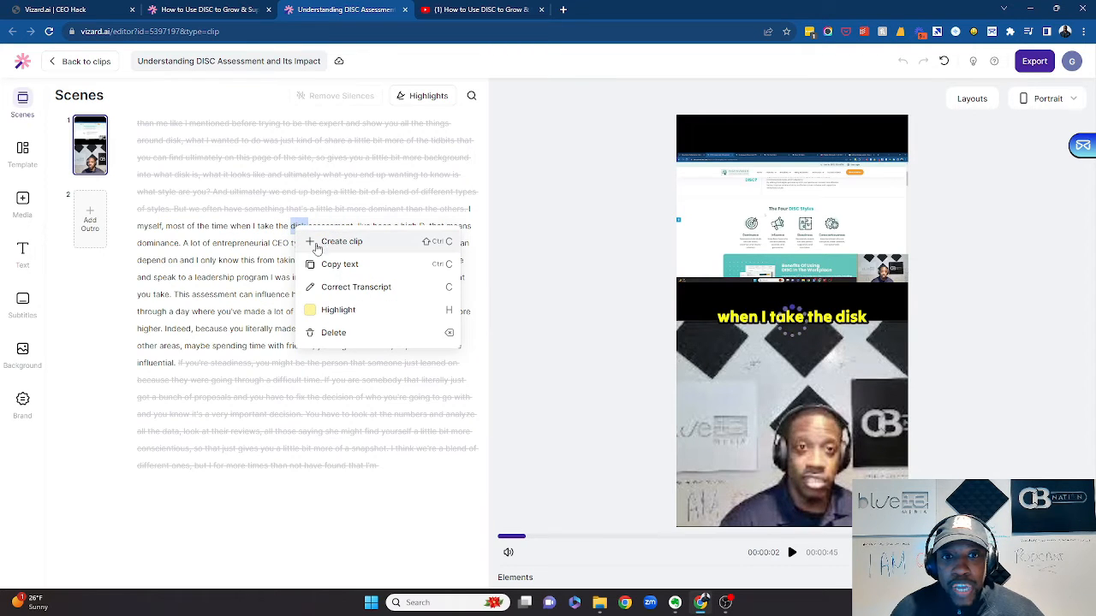
{"action": "left_click", "coordinate": [330, 285]}
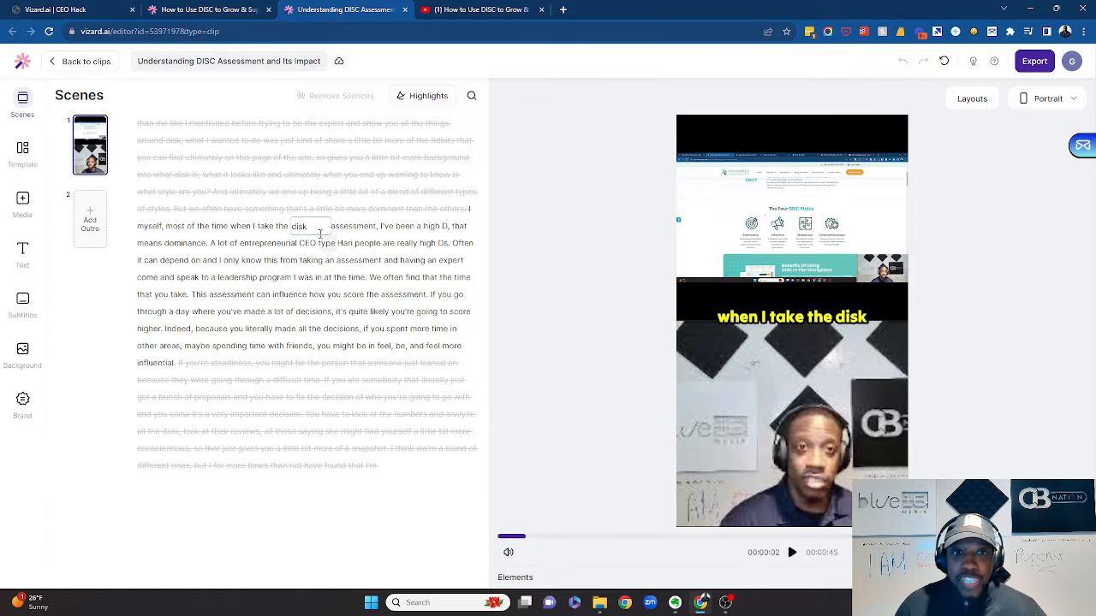
{"action": "double_click", "coordinate": [300, 226]}
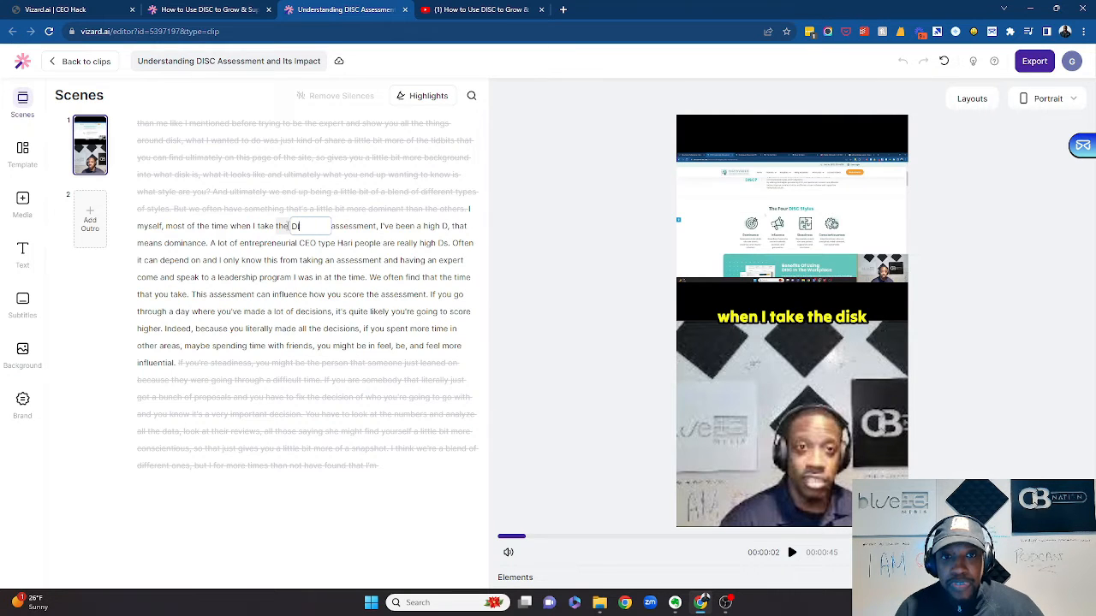
{"action": "key", "text": "Caps_Lock"}
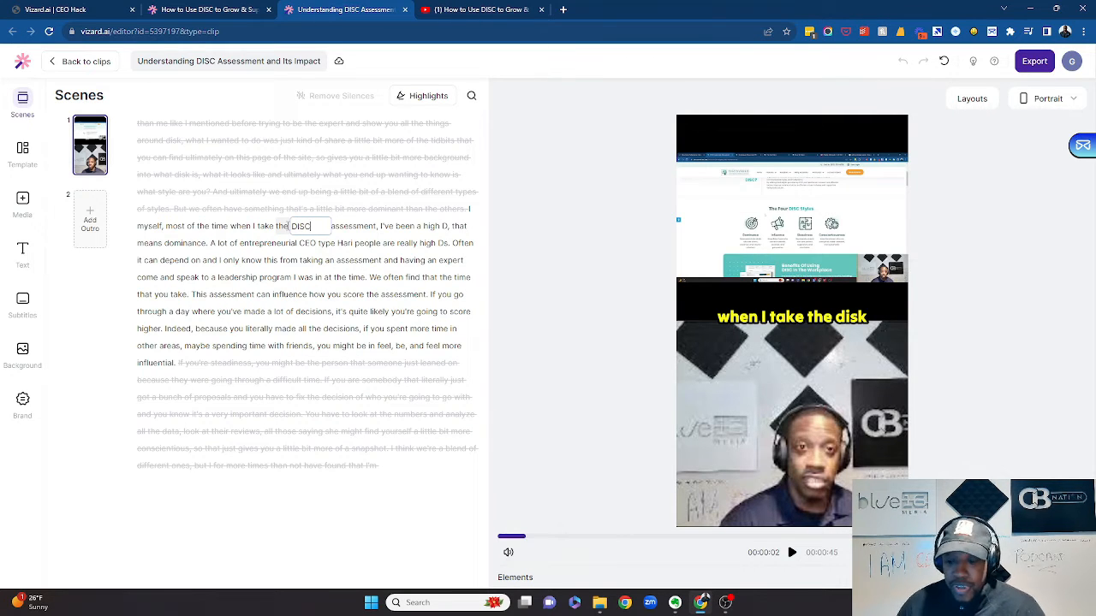
{"action": "key", "text": "Return"}
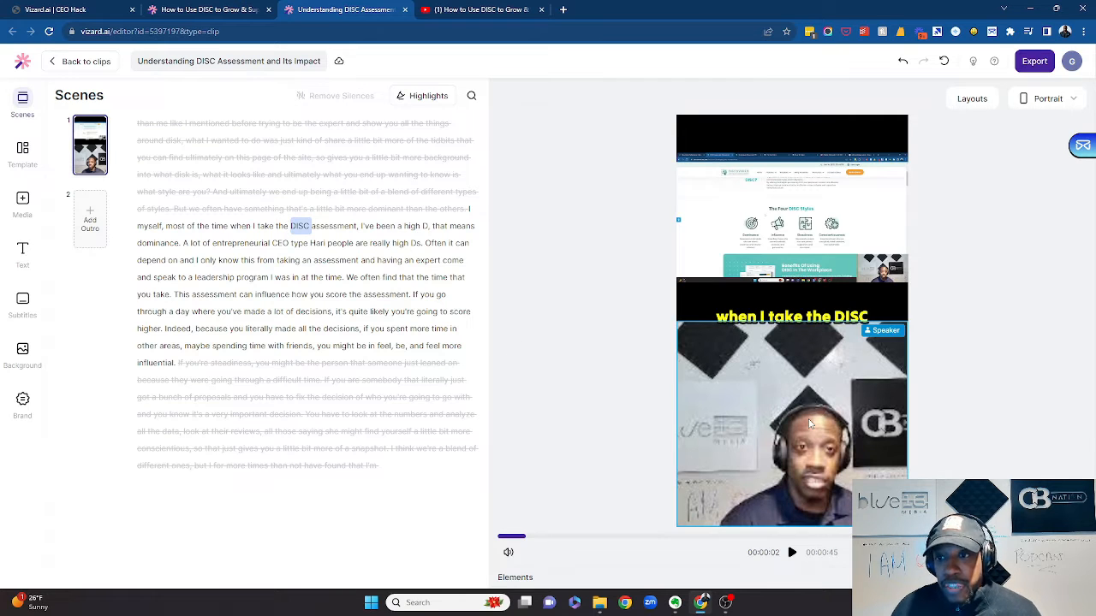
Apply the Rubik Black subtitle preset with colour-highlighted words to the captions and play the clip from the start to check it.
{"action": "left_click", "coordinate": [811, 315]}
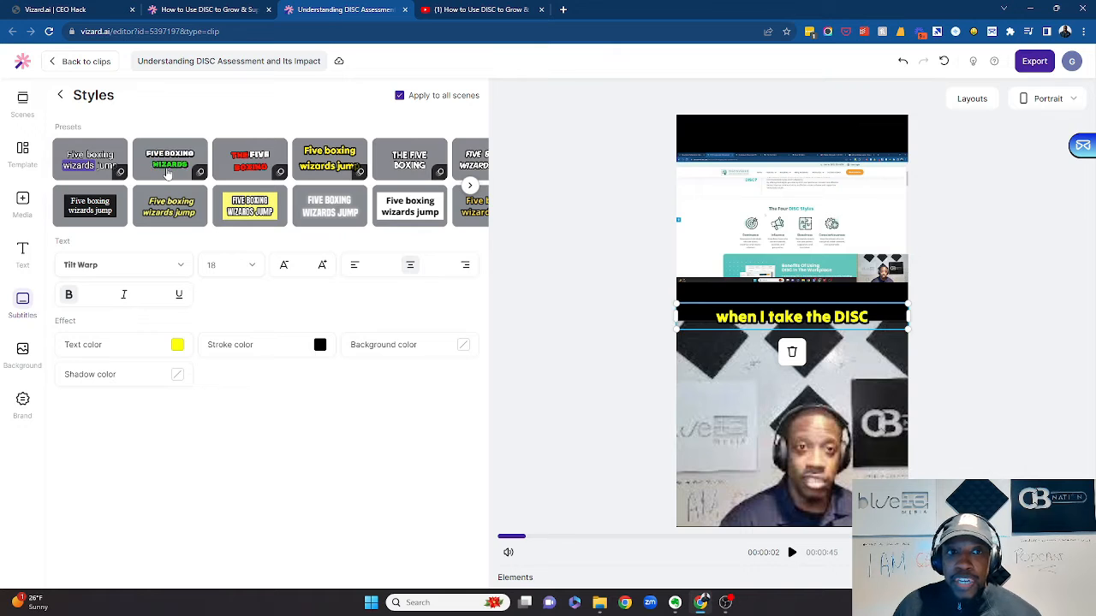
{"action": "left_click", "coordinate": [169, 174]}
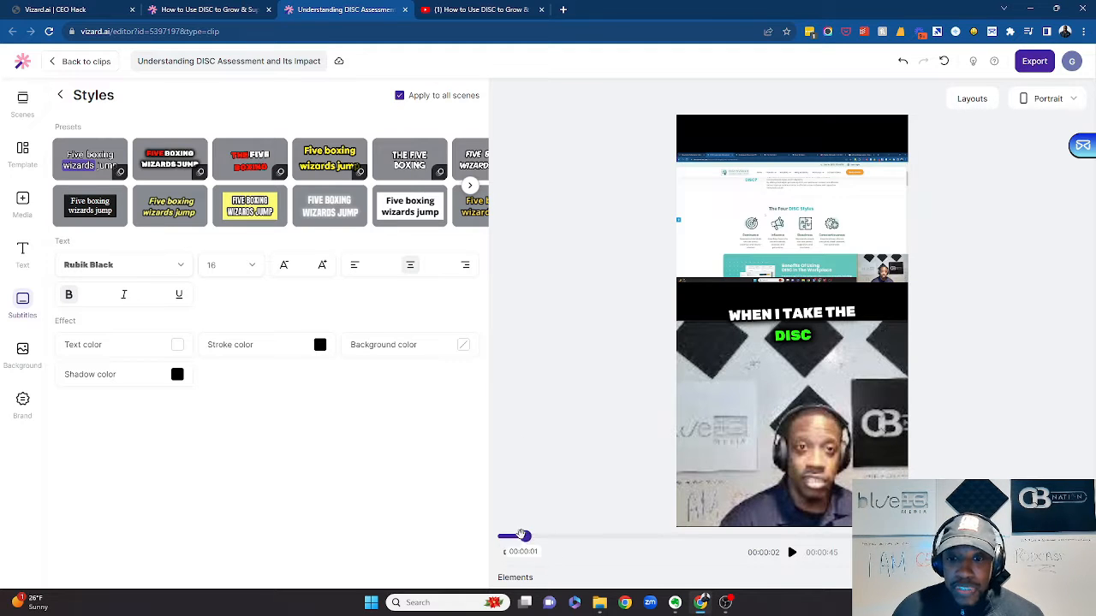
{"action": "left_click_drag", "start_coordinate": [522, 536], "coordinate": [470, 576]}
{"action": "left_click", "coordinate": [792, 552]}
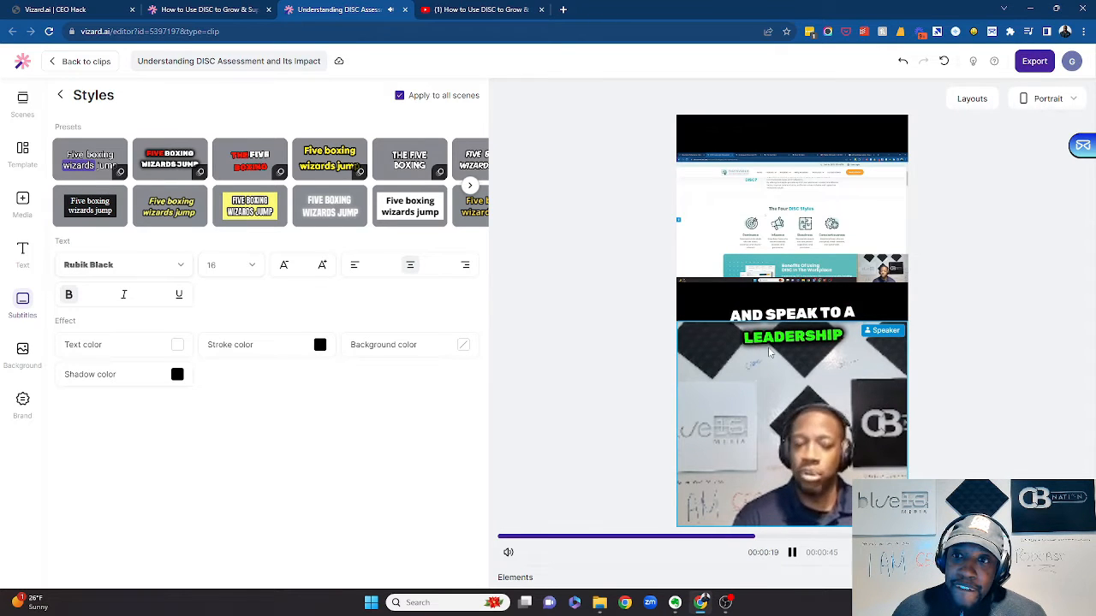
{"action": "left_click", "coordinate": [792, 553]}
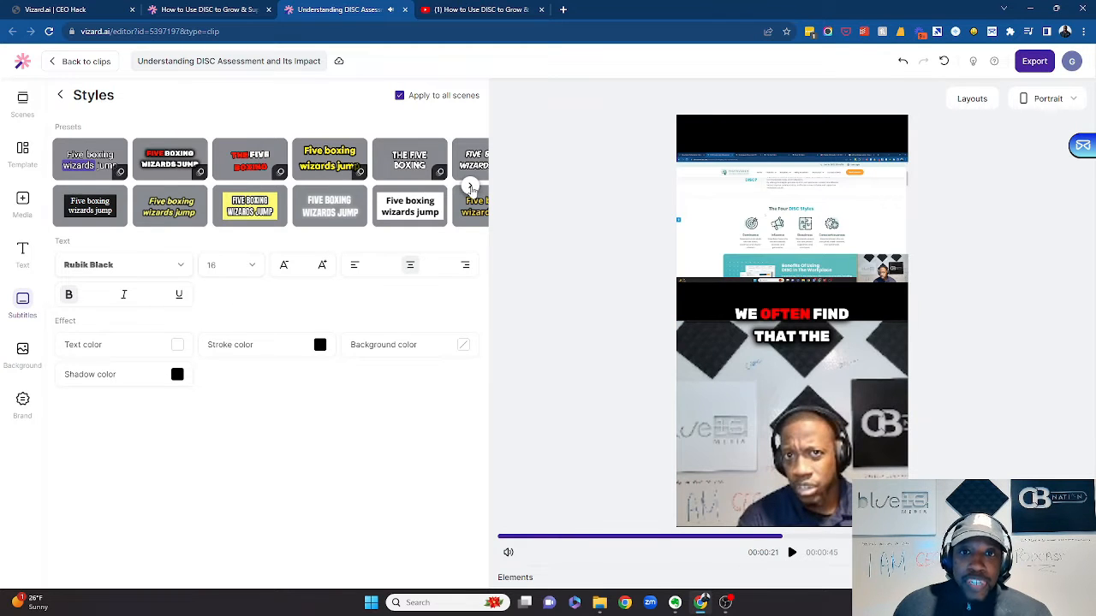
Browse the subtitle presets, apply the one with white text on a dark background, and look through the available fonts.
{"action": "left_click", "coordinate": [471, 188]}
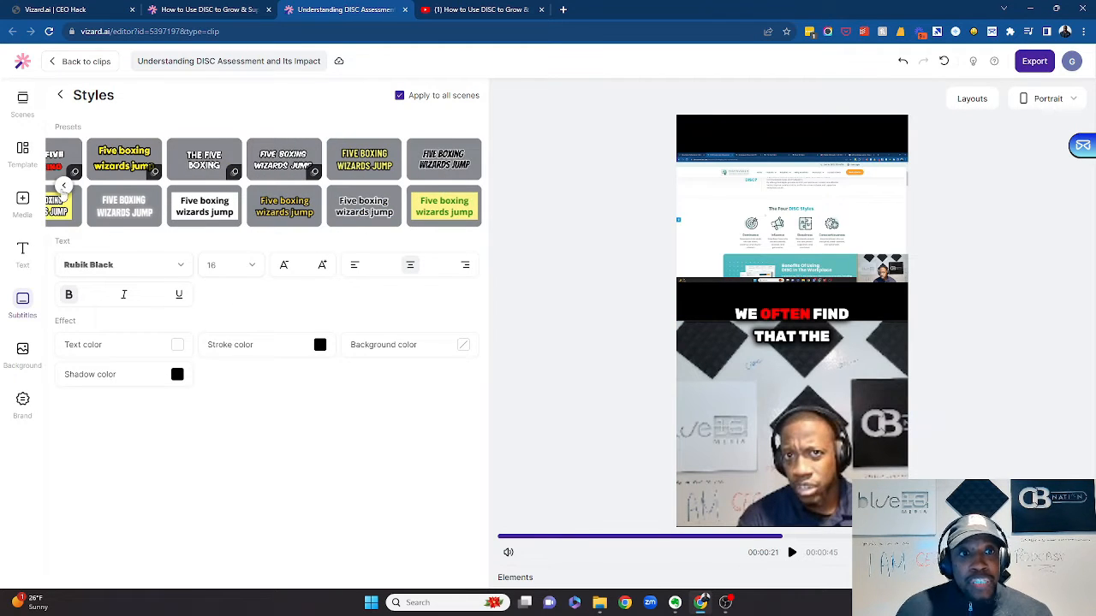
{"action": "left_click", "coordinate": [63, 186]}
{"action": "left_click", "coordinate": [89, 206]}
{"action": "left_click", "coordinate": [137, 265]}
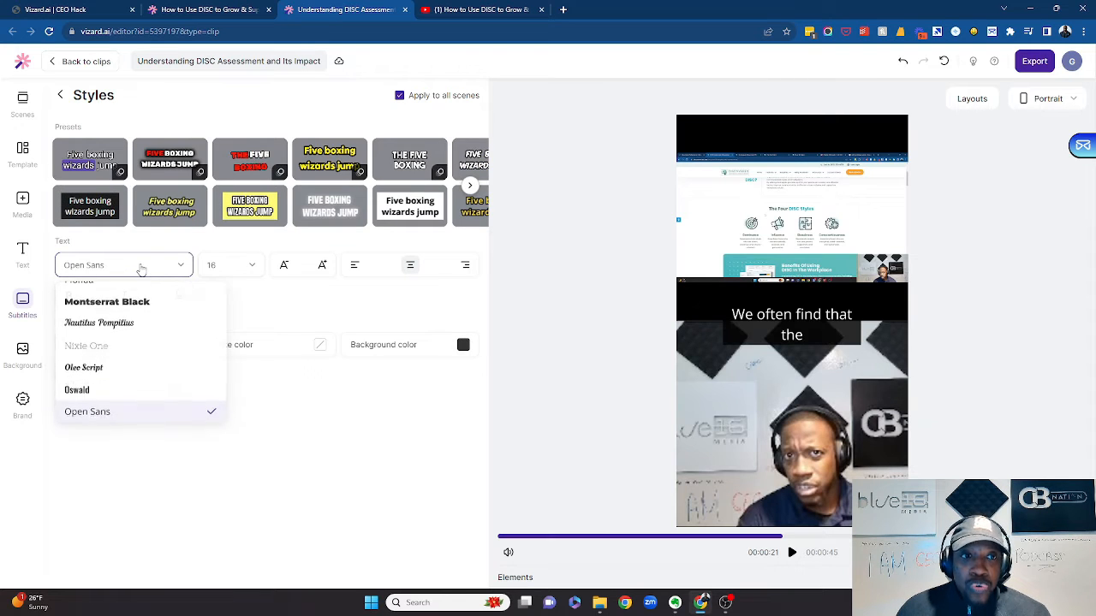
{"action": "scroll", "coordinate": [186, 334], "scroll_direction": "down", "scroll_amount": 2}
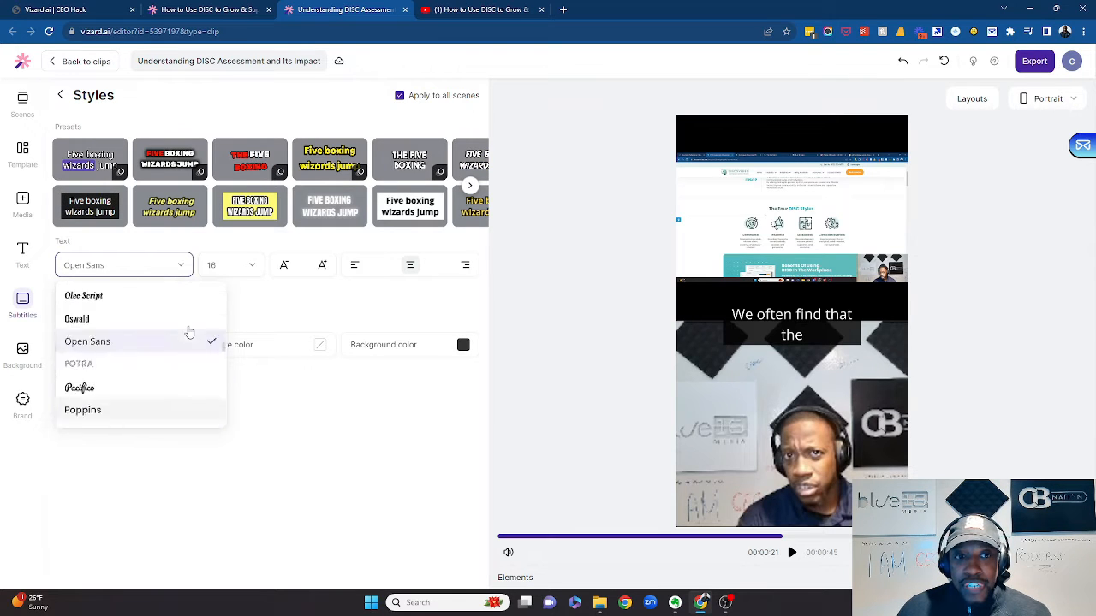
{"action": "scroll", "coordinate": [188, 332], "scroll_direction": "up", "scroll_amount": 10}
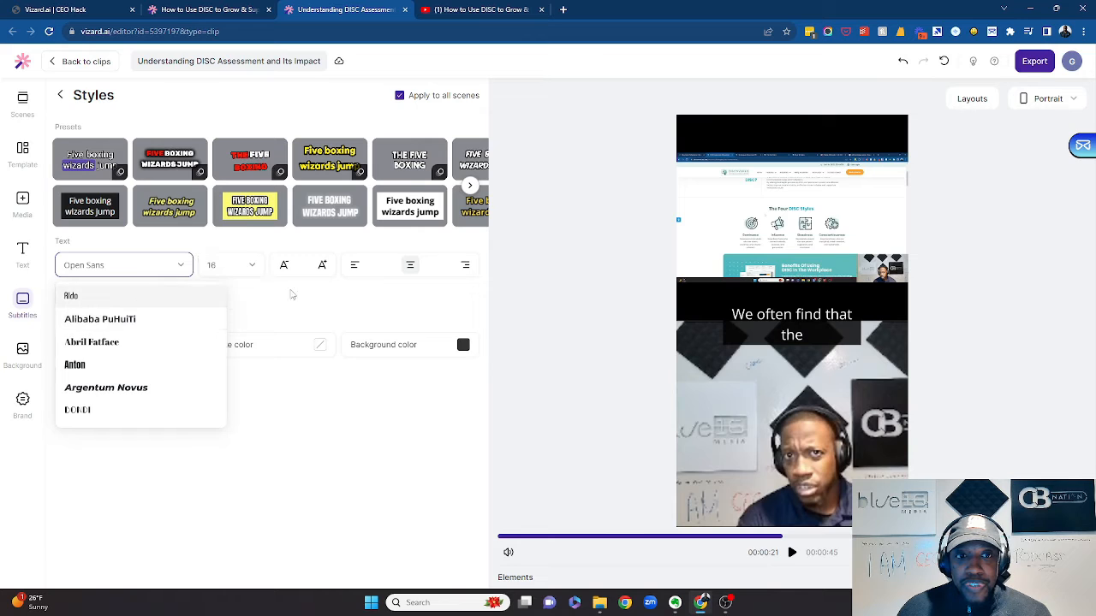
{"action": "left_click", "coordinate": [291, 295]}
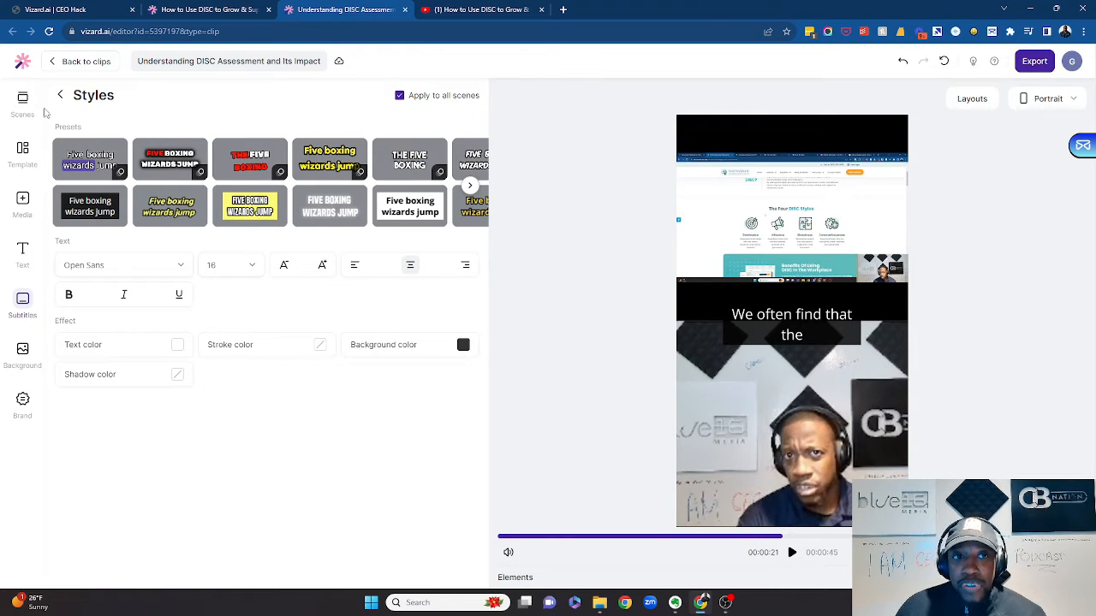
Return to the clips list and look through the second to fifth clips, ending with "The Power of CEO Hacks".
{"action": "left_click", "coordinate": [64, 65]}
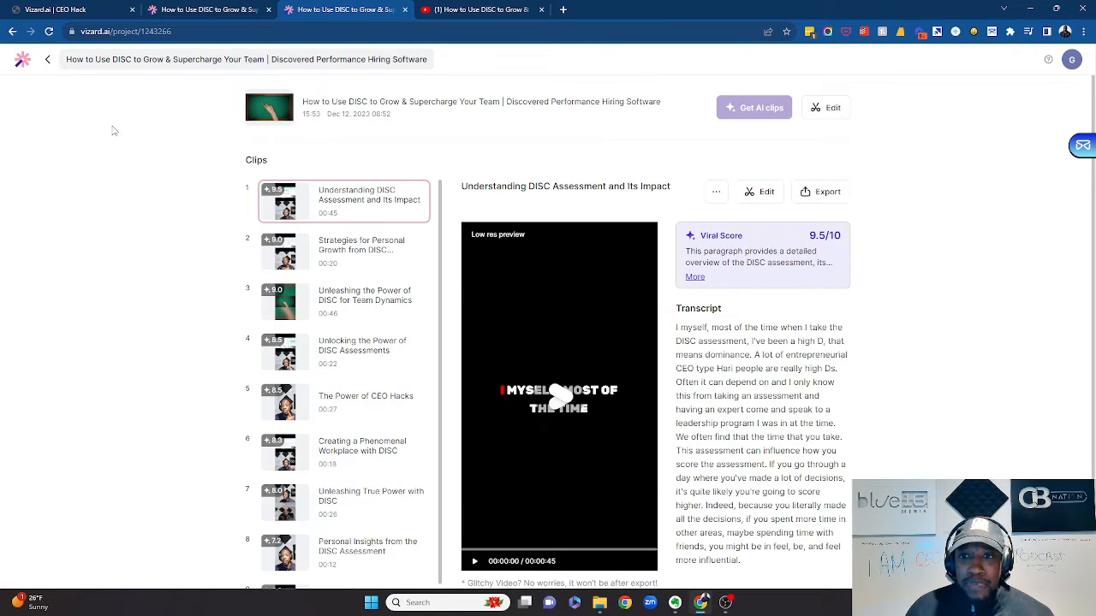
{"action": "left_click", "coordinate": [342, 252]}
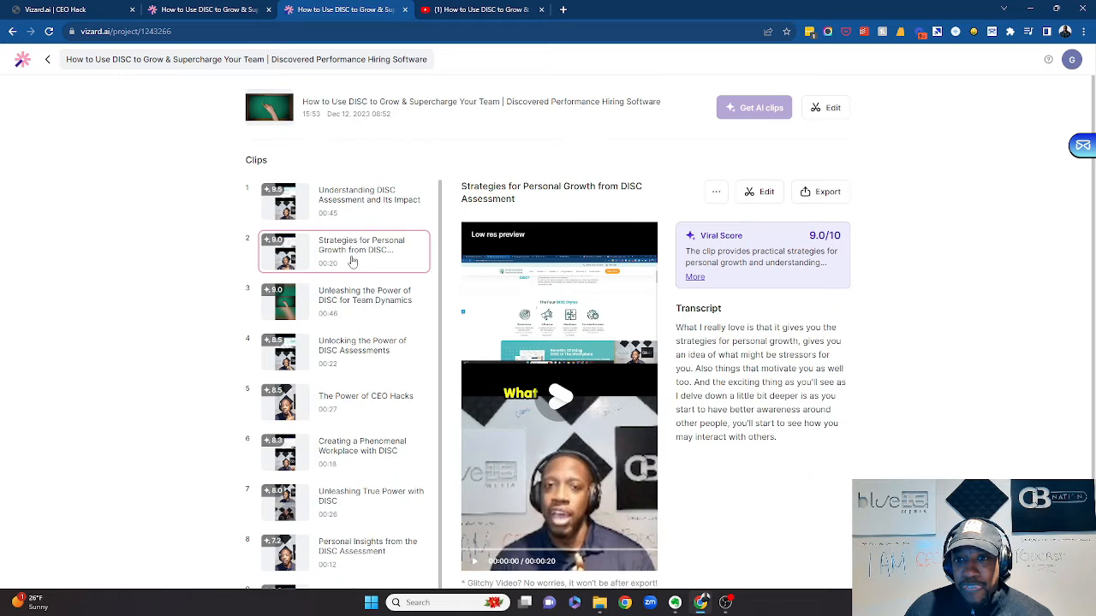
{"action": "left_click", "coordinate": [326, 302]}
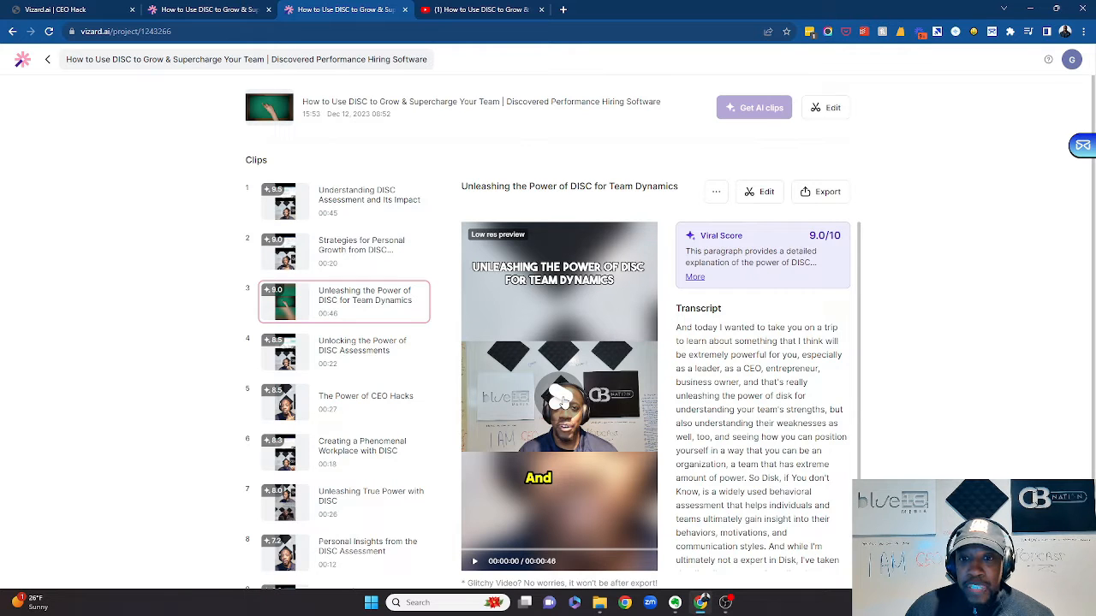
{"action": "left_click", "coordinate": [334, 365]}
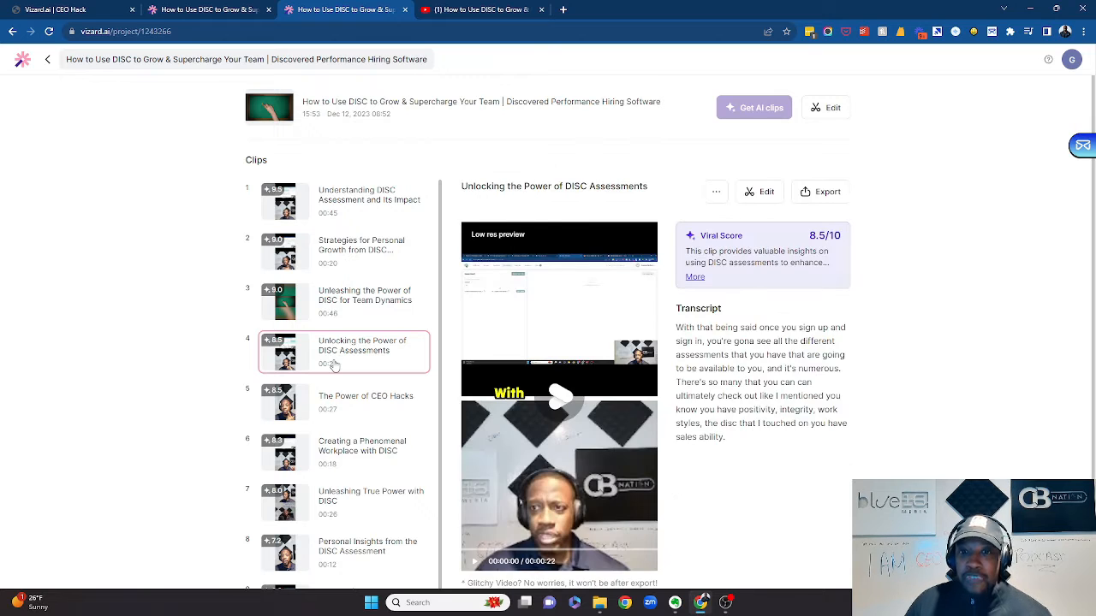
{"action": "left_click", "coordinate": [348, 403]}
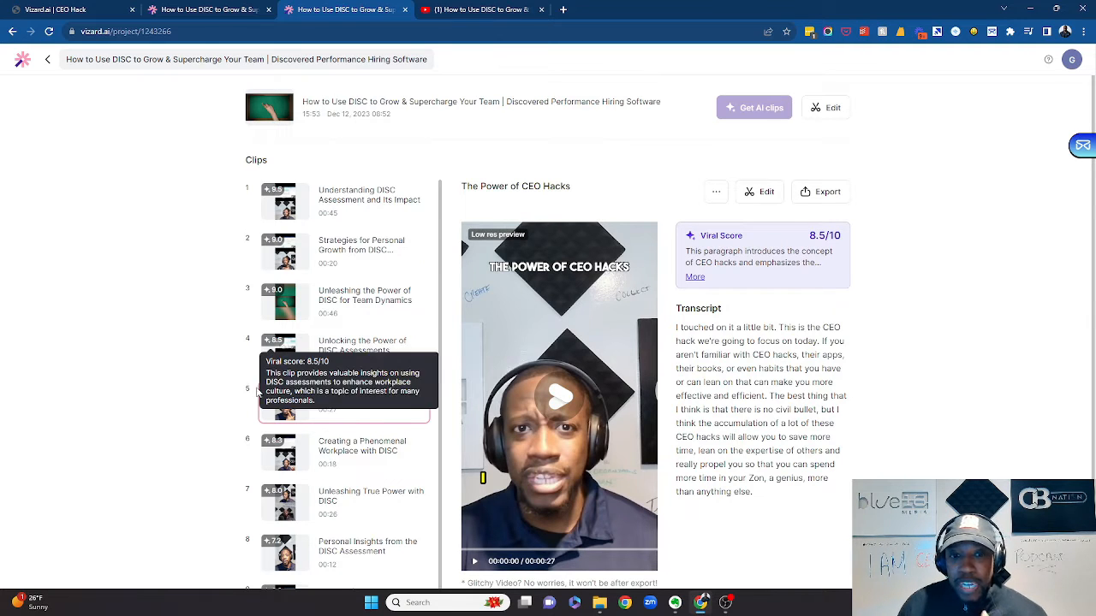
Select the clip "Unleashing True Power with DISC" and play a few seconds of its preview.
{"action": "left_click", "coordinate": [333, 514]}
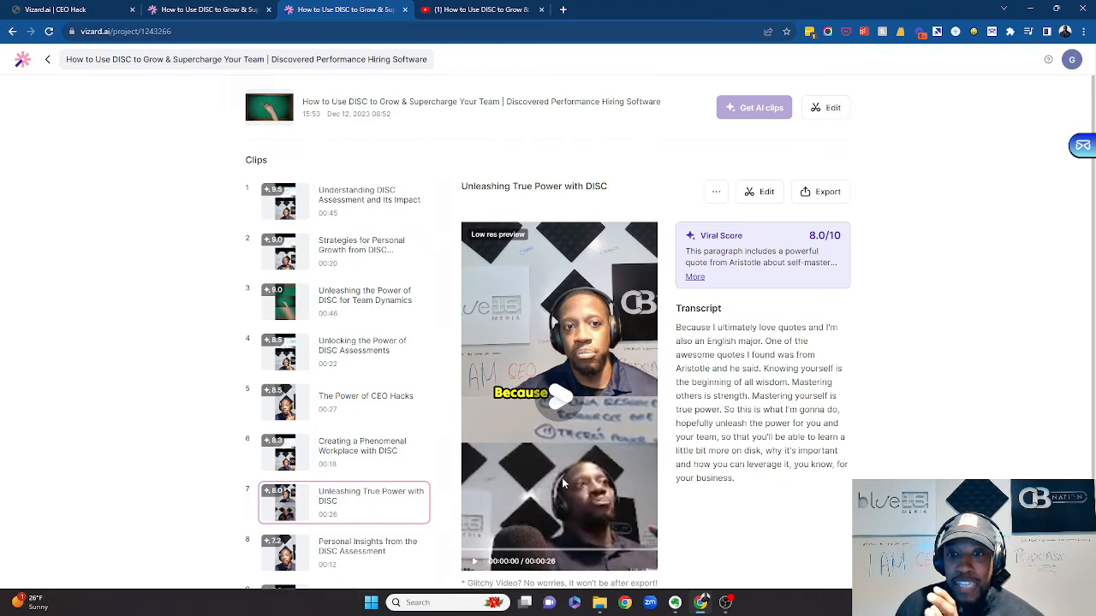
{"action": "left_click", "coordinate": [556, 402]}
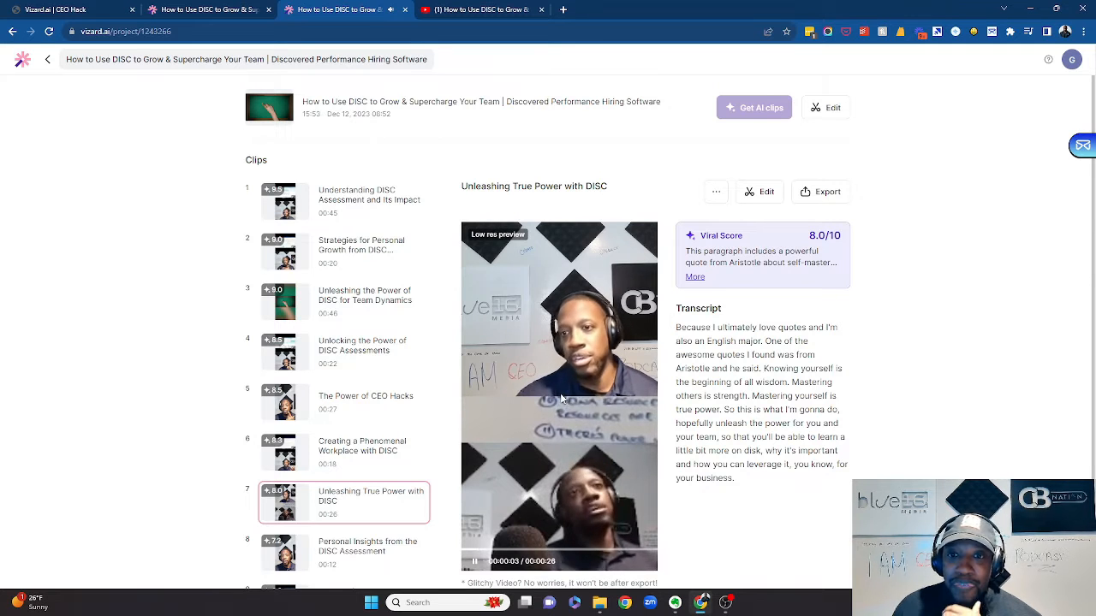
{"action": "left_click", "coordinate": [562, 400]}
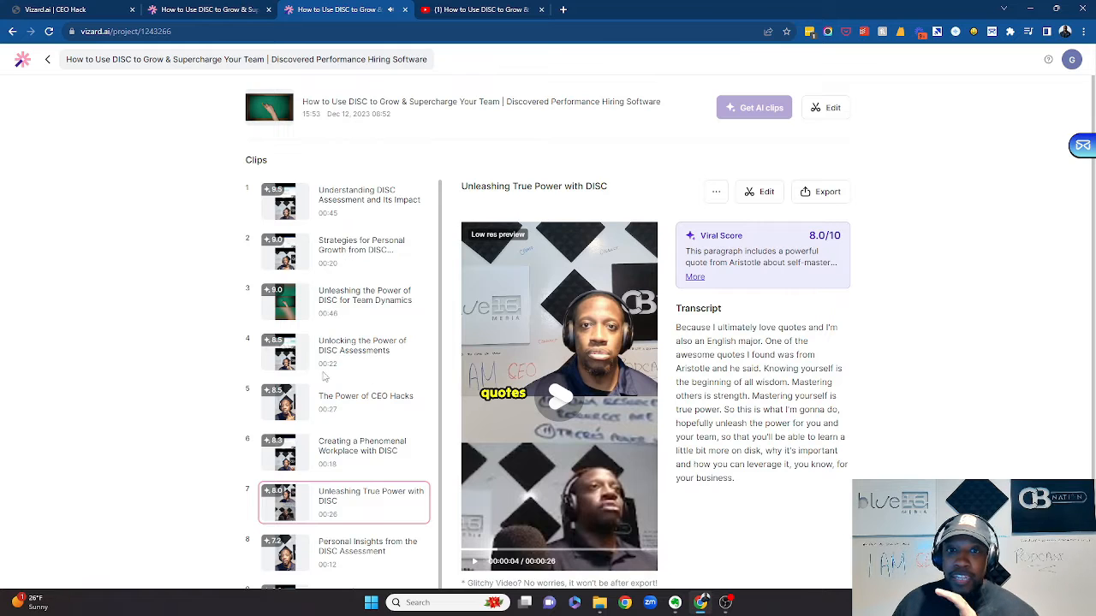
Preview the clip "The Power of CEO Hacks" and open it for editing.
{"action": "scroll", "coordinate": [324, 377], "scroll_direction": "down", "scroll_amount": 2}
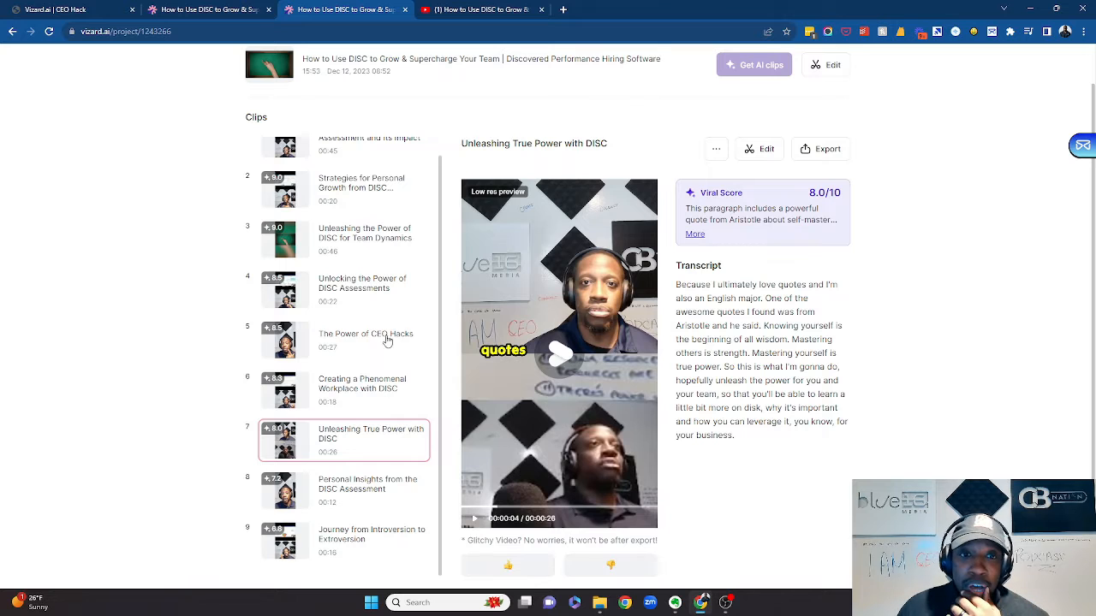
{"action": "left_click", "coordinate": [349, 338]}
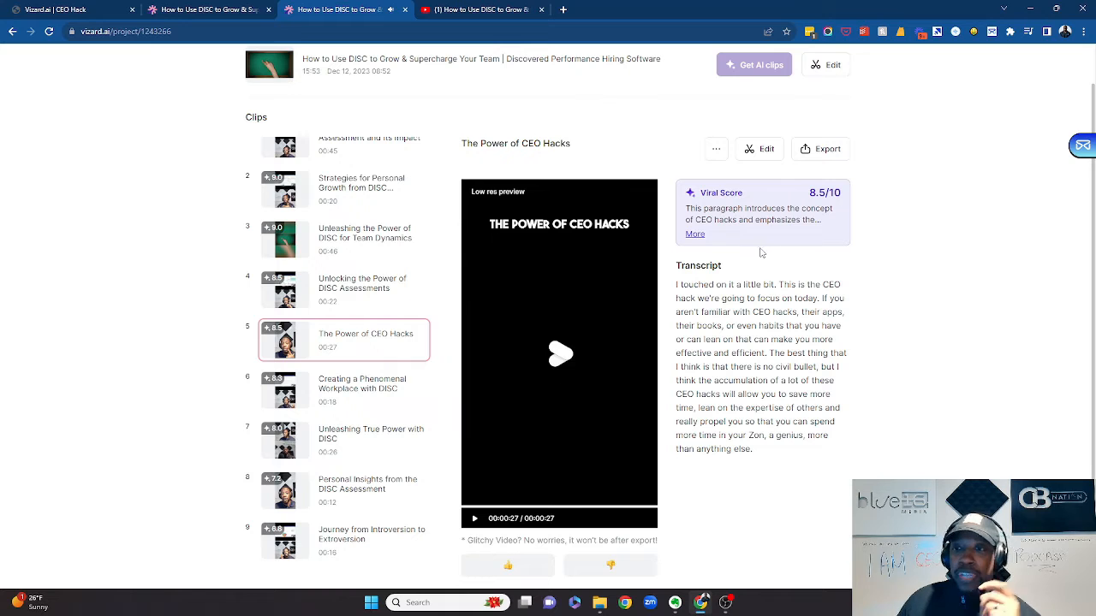
{"action": "left_click", "coordinate": [766, 153]}
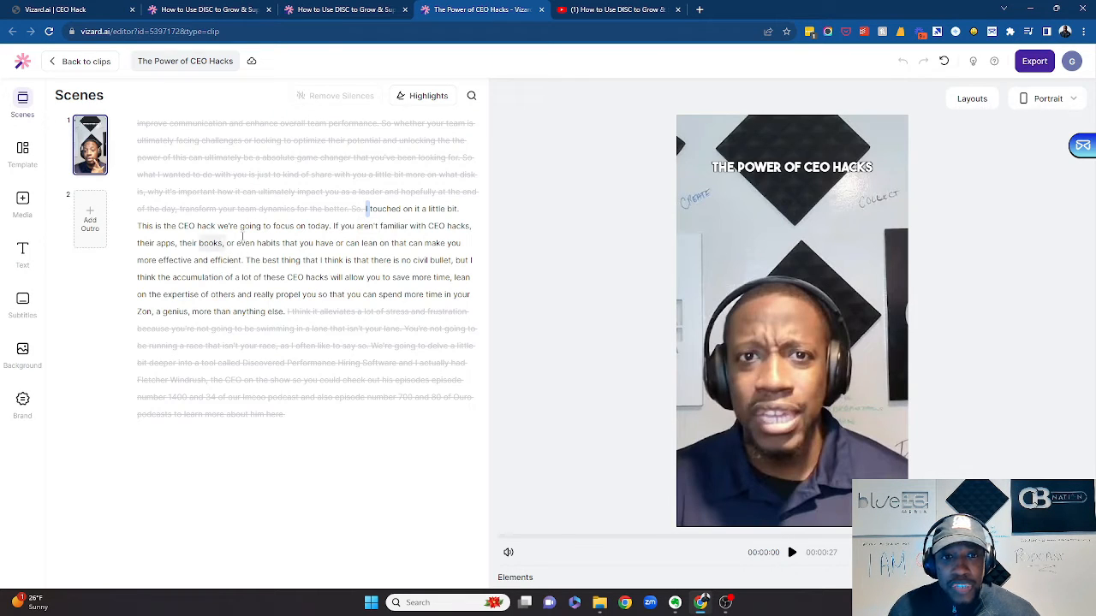
Correct the transcript word "civil" to "silver" in the phrase "there is no civil bullet".
{"action": "left_click", "coordinate": [420, 261]}
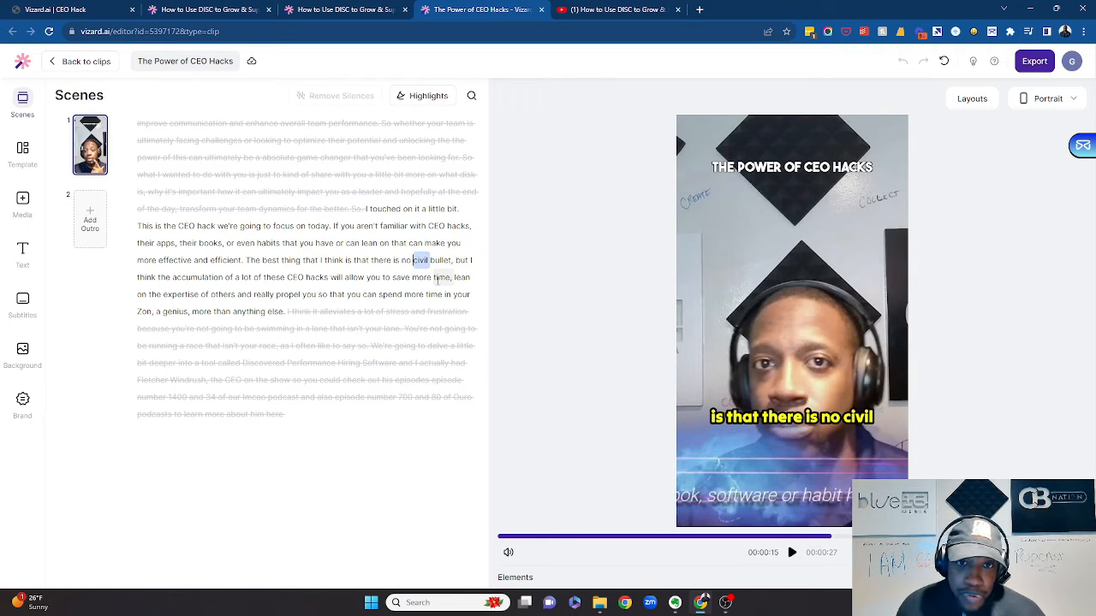
{"action": "right_click", "coordinate": [429, 259]}
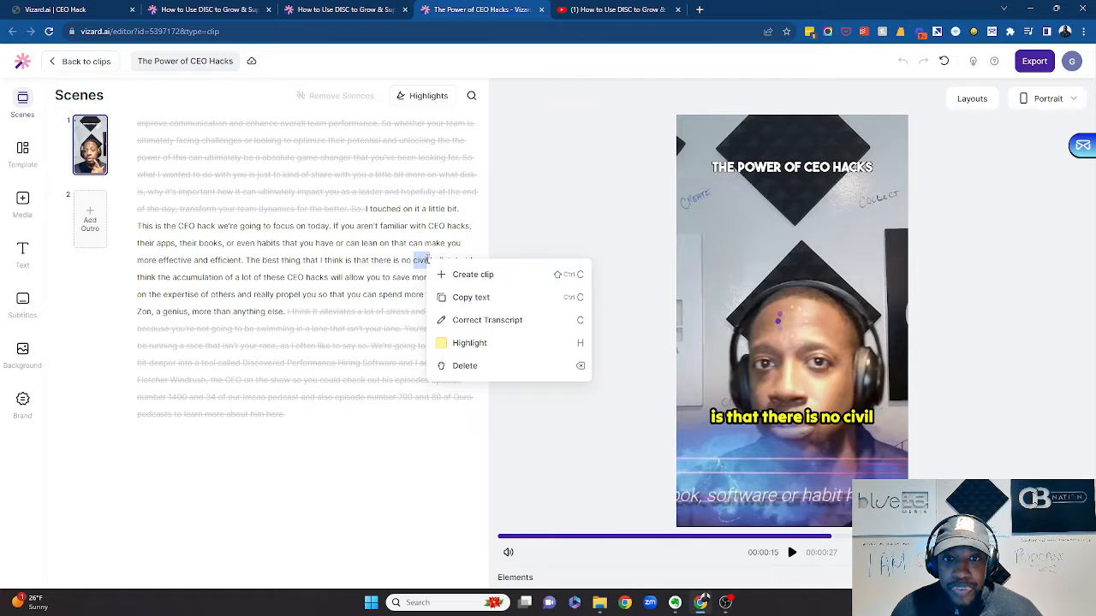
{"action": "left_click", "coordinate": [473, 327]}
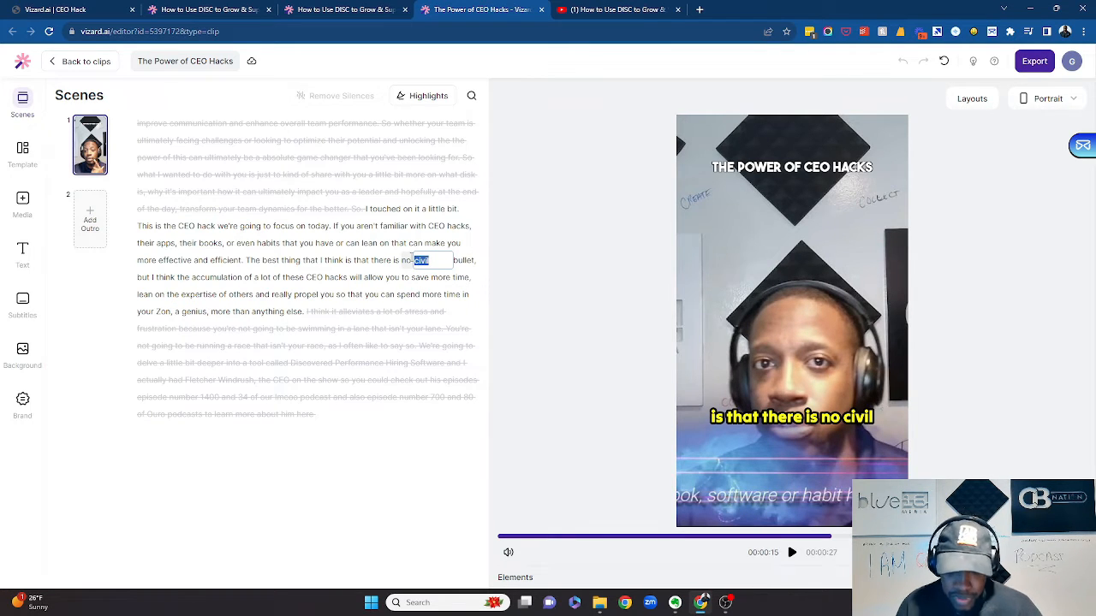
{"action": "key", "text": "BackSpace"}
{"action": "key", "text": "BackSpace"}
{"action": "key", "text": "Caps_Lock"}
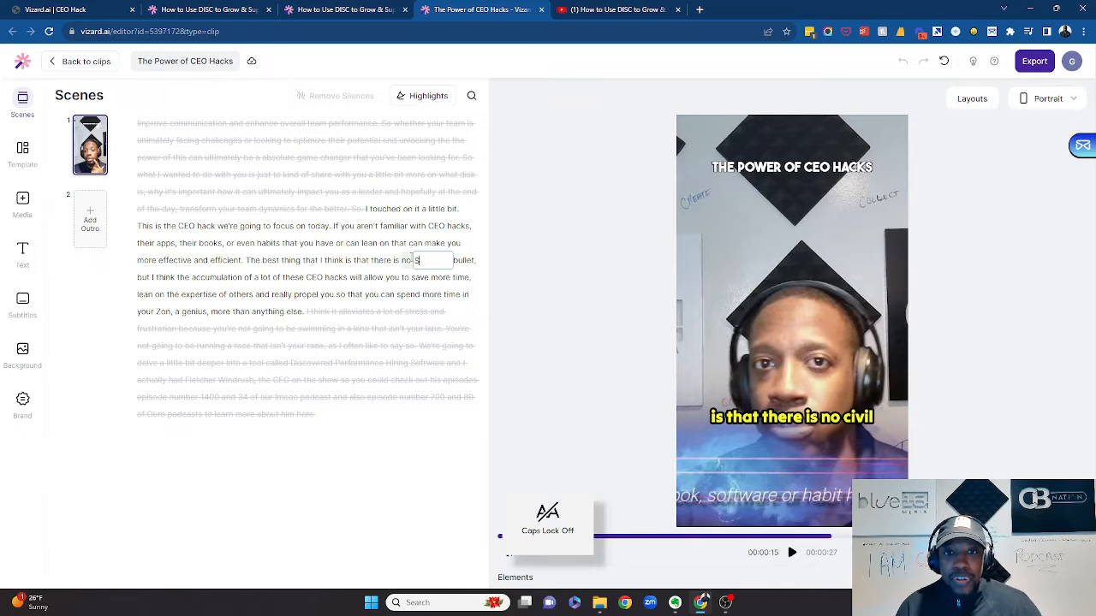
{"action": "type", "text": "ver"}
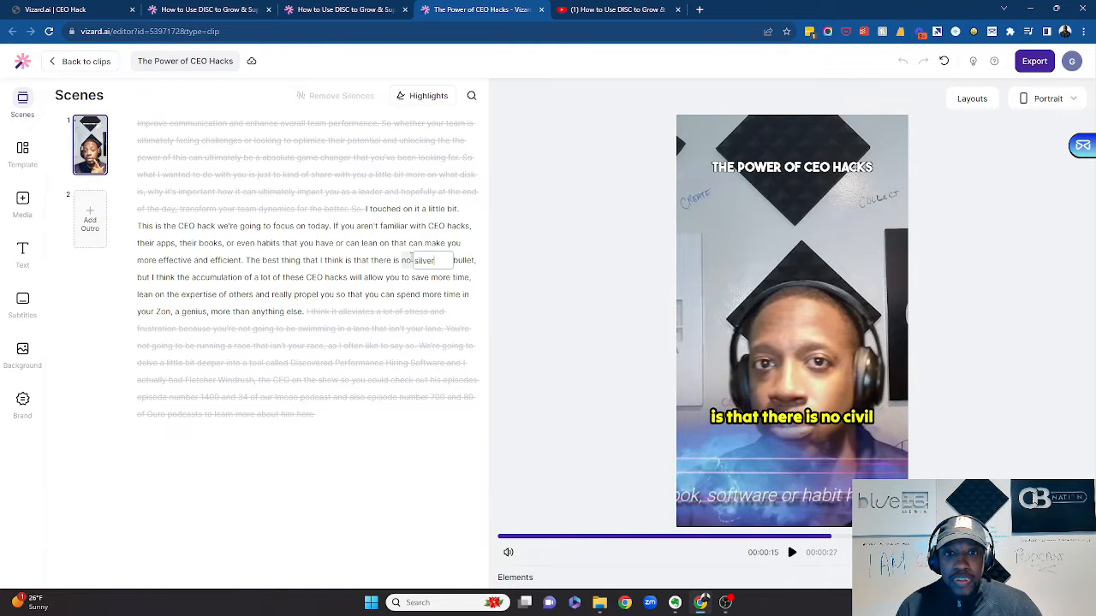
{"action": "key", "text": "Return"}
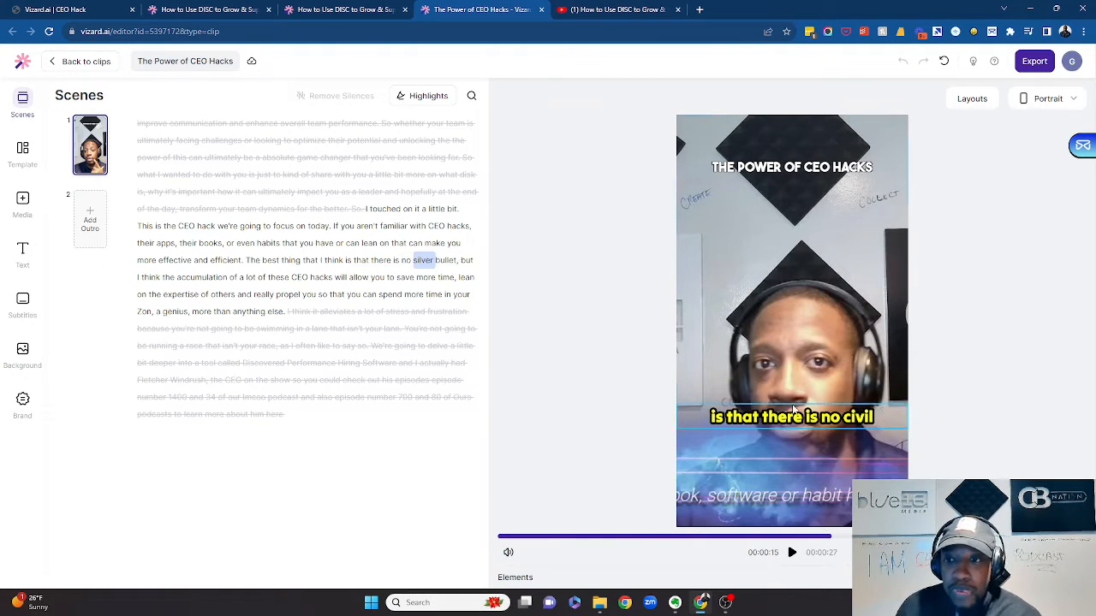
Restyle the subtitles of "The Power of CEO Hacks" with the bold white preset that highlights the spoken word in colour.
{"action": "left_click", "coordinate": [794, 417]}
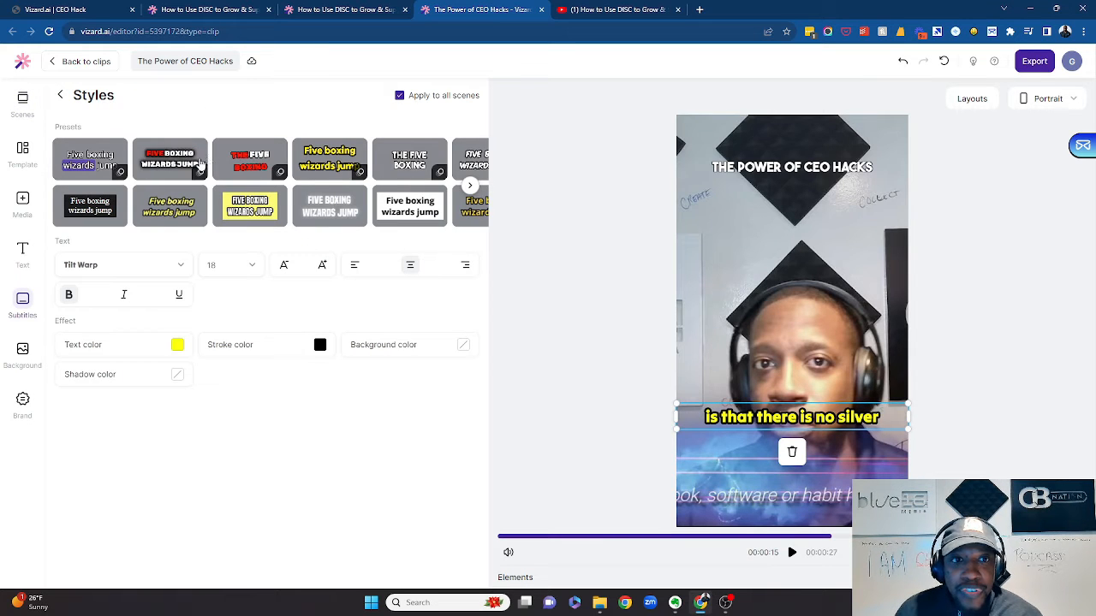
{"action": "left_click", "coordinate": [182, 164]}
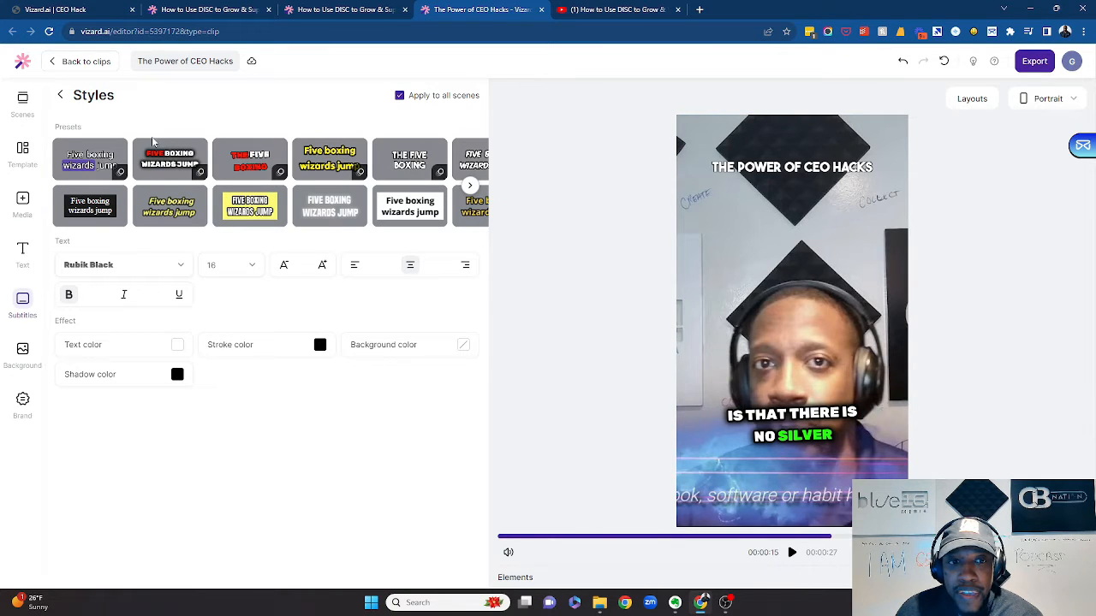
{"action": "left_click", "coordinate": [62, 96]}
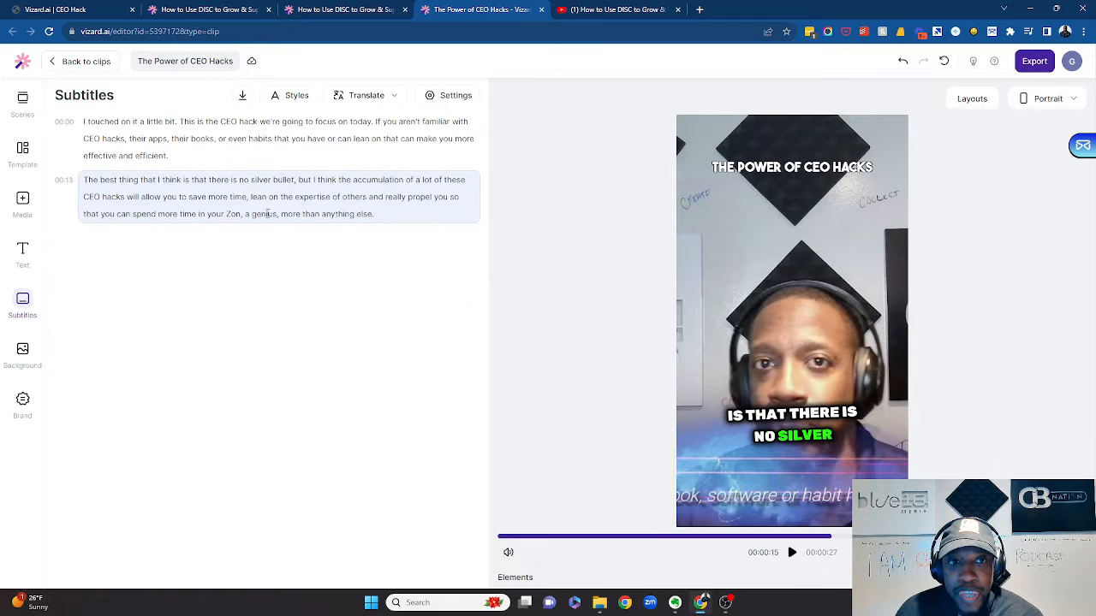
Play the clip from its first subtitle block and correct "their apps" to "they are apps" in that block.
{"action": "left_click", "coordinate": [148, 131]}
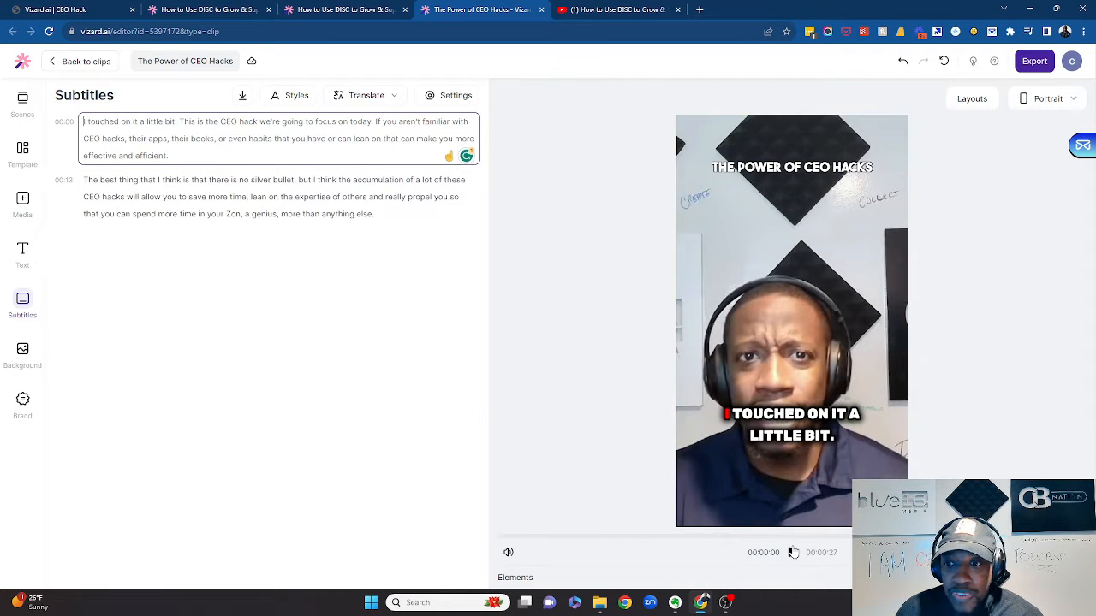
{"action": "left_click", "coordinate": [791, 555]}
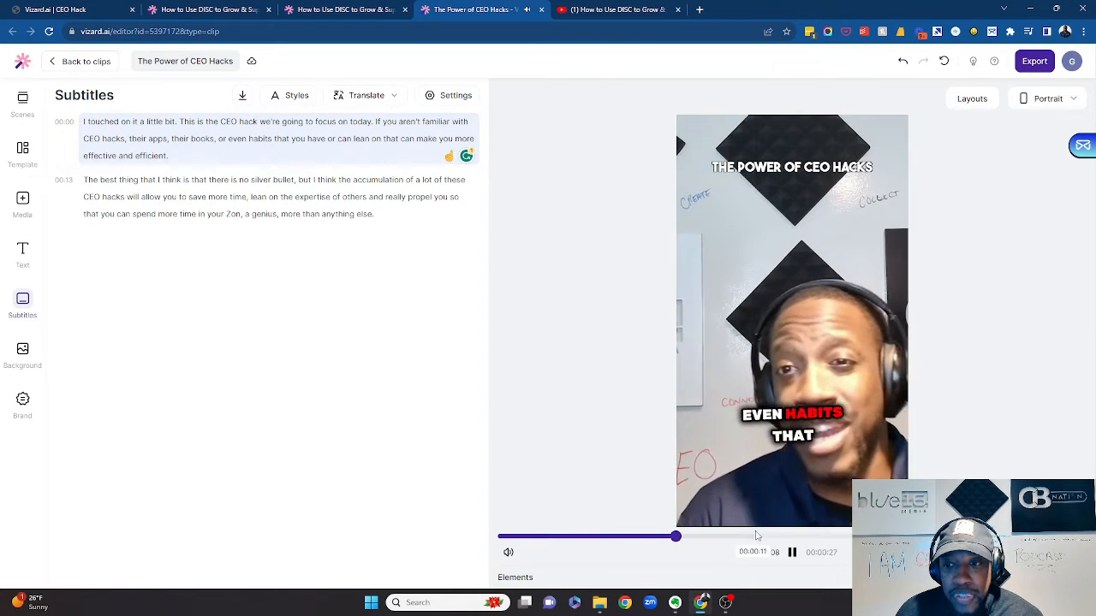
{"action": "left_click", "coordinate": [793, 555]}
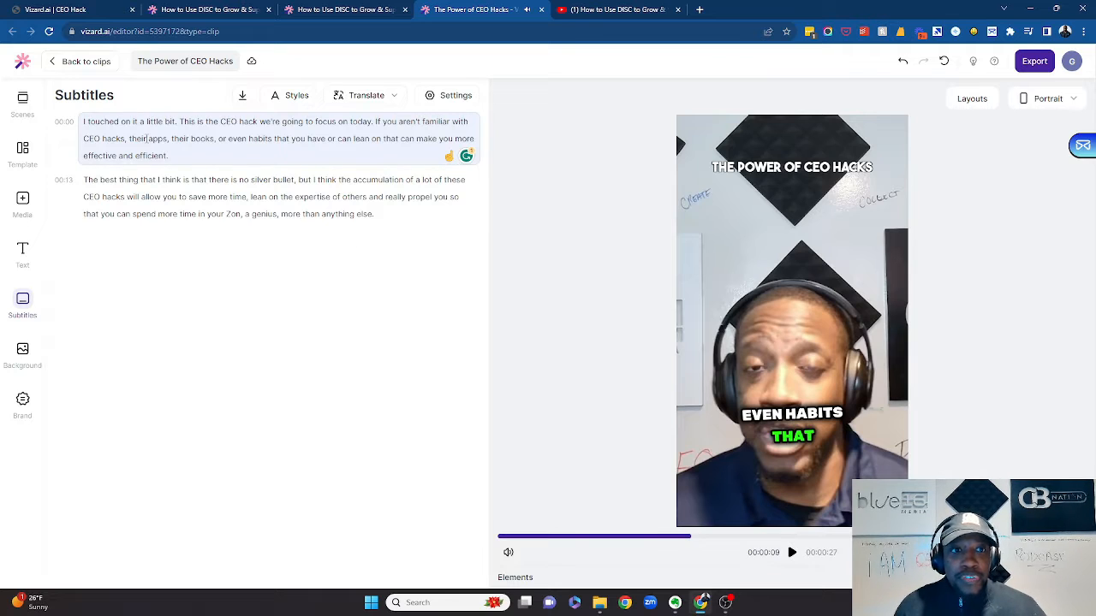
{"action": "left_click", "coordinate": [151, 149]}
{"action": "key", "text": "BackSpace"}
{"action": "key", "text": "BackSpace"}
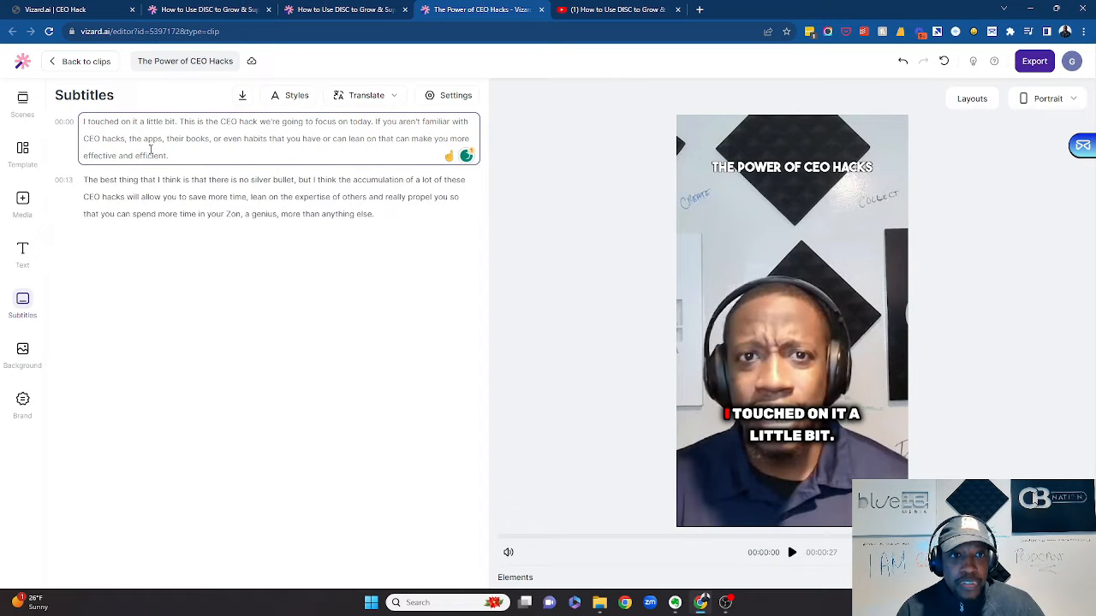
{"action": "type", "text": "y are"}
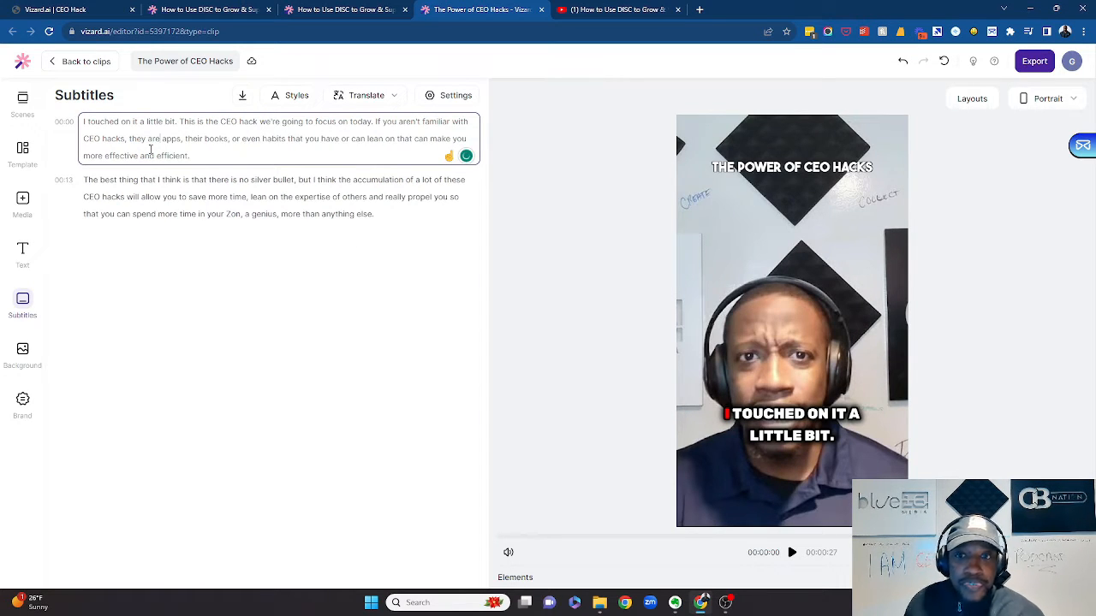
{"action": "key", "text": "BackSpace"}
{"action": "key", "text": "BackSpace"}
{"action": "key", "text": "BackSpace"}
{"action": "key", "text": "BackSpace"}
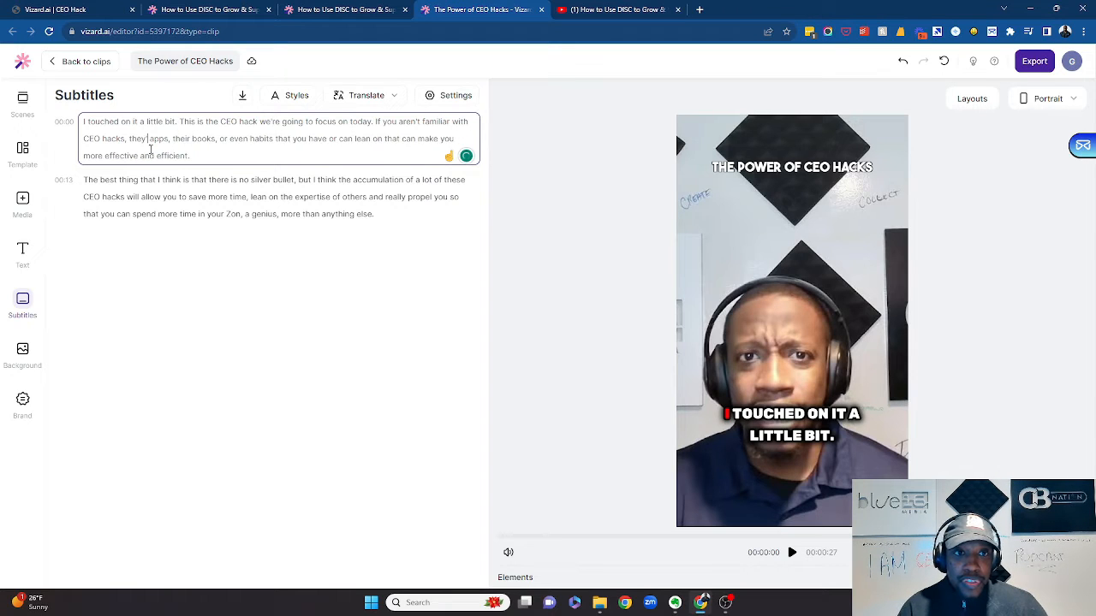
{"action": "type", "text": "are"}
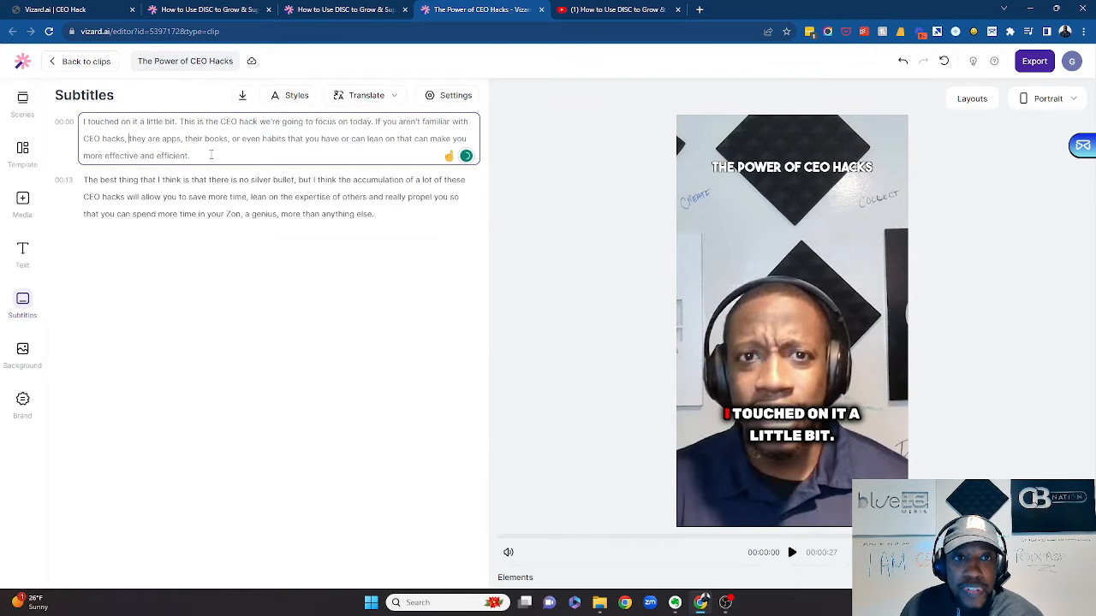
Play the clip through and correct "Zon, a genius" to "Zone of genius", accepting the suggested comma after "expertise of others".
{"action": "left_click", "coordinate": [790, 556]}
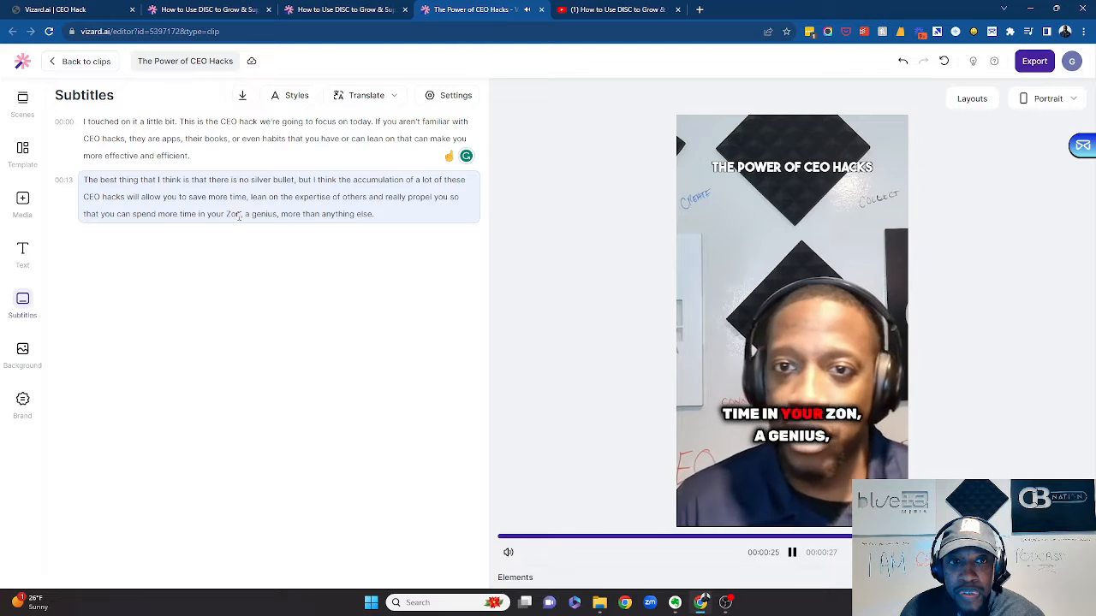
{"action": "left_click", "coordinate": [239, 216]}
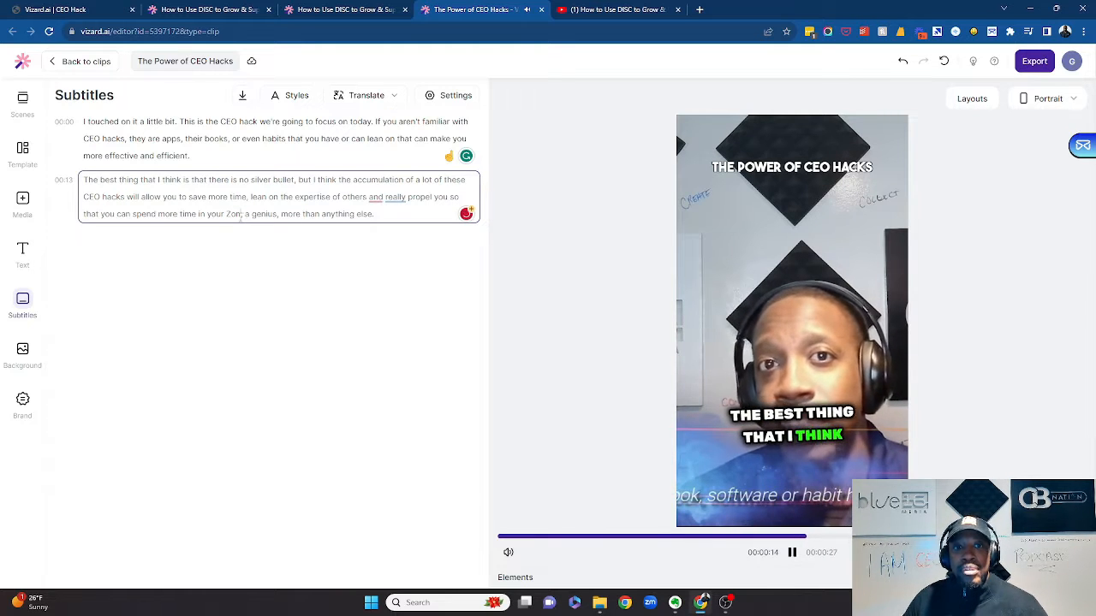
{"action": "type", "text": "ne"}
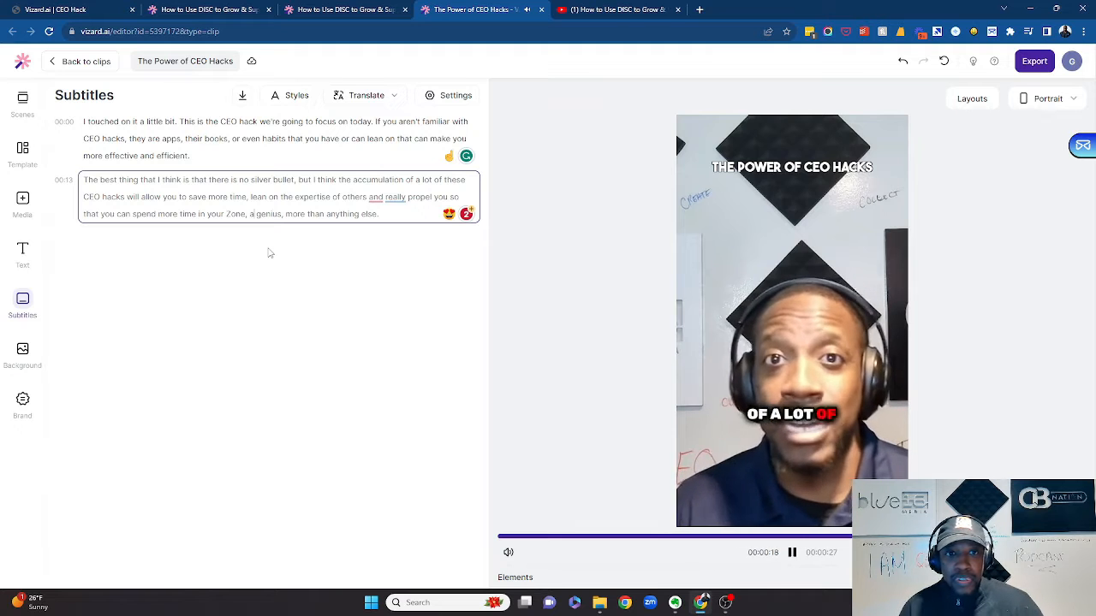
{"action": "type", "text": " of"}
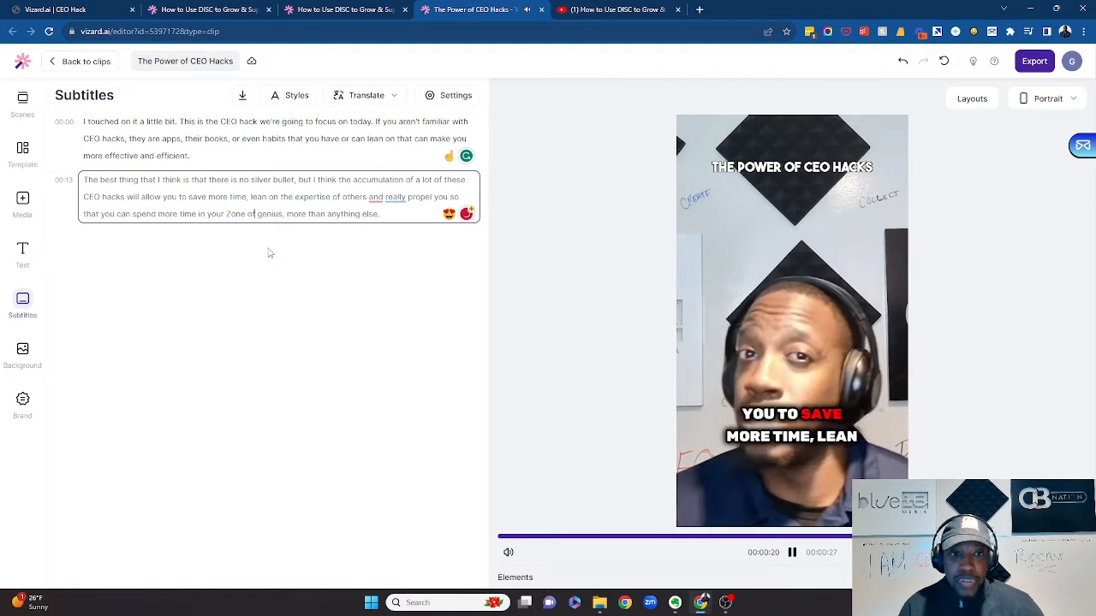
{"action": "left_click", "coordinate": [269, 253]}
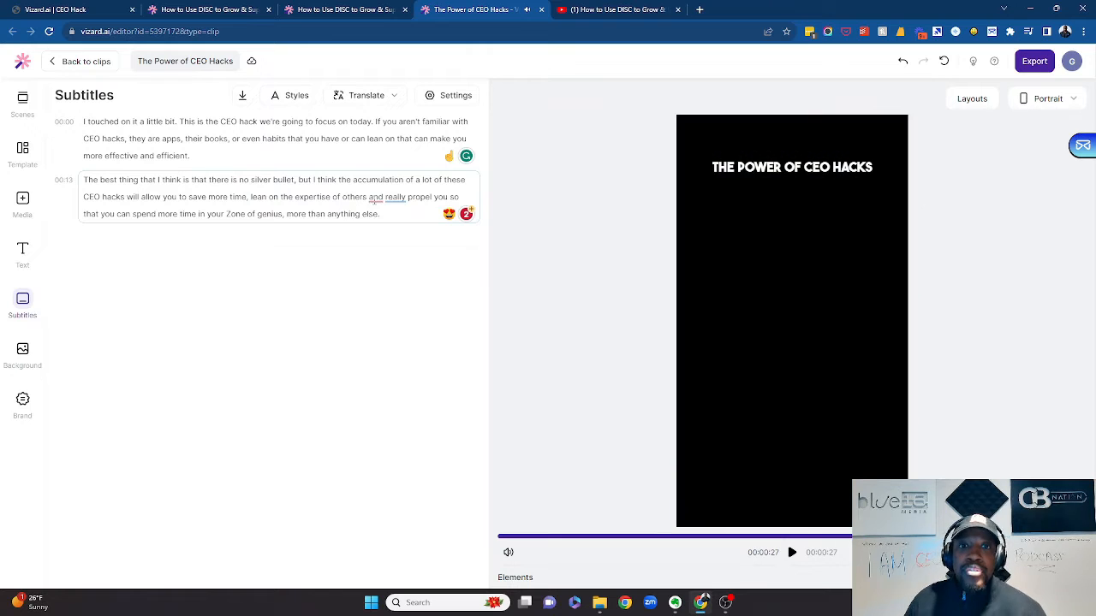
{"action": "mouse_move", "coordinate": [377, 198]}
{"action": "left_click", "coordinate": [383, 227]}
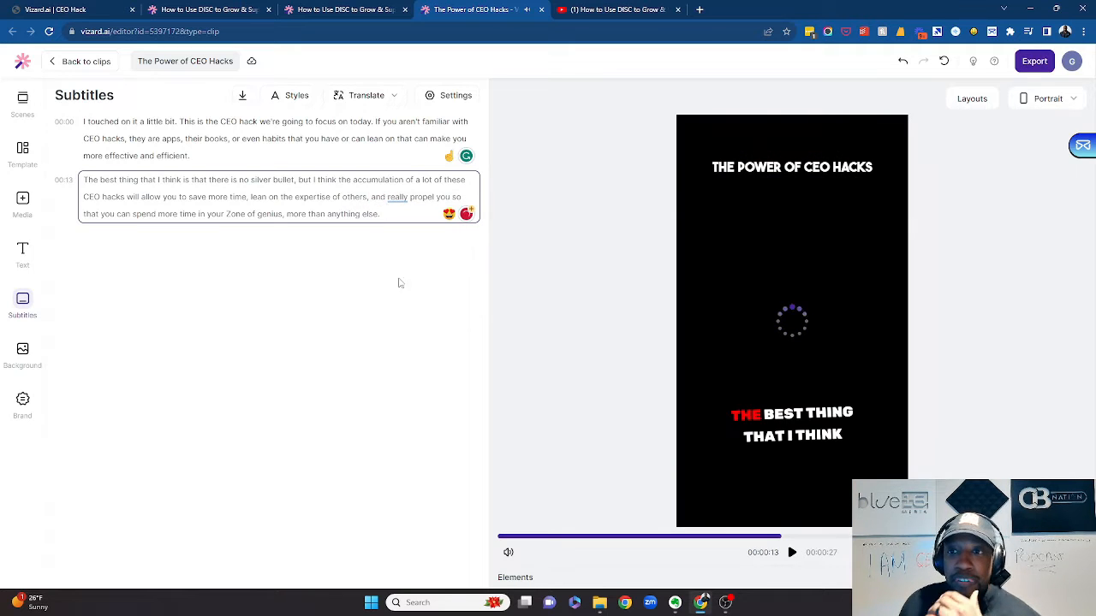
Try the white-on-black Headline preset on the title text "The Power of CEO Hacks" and undo it.
{"action": "left_click", "coordinate": [842, 174]}
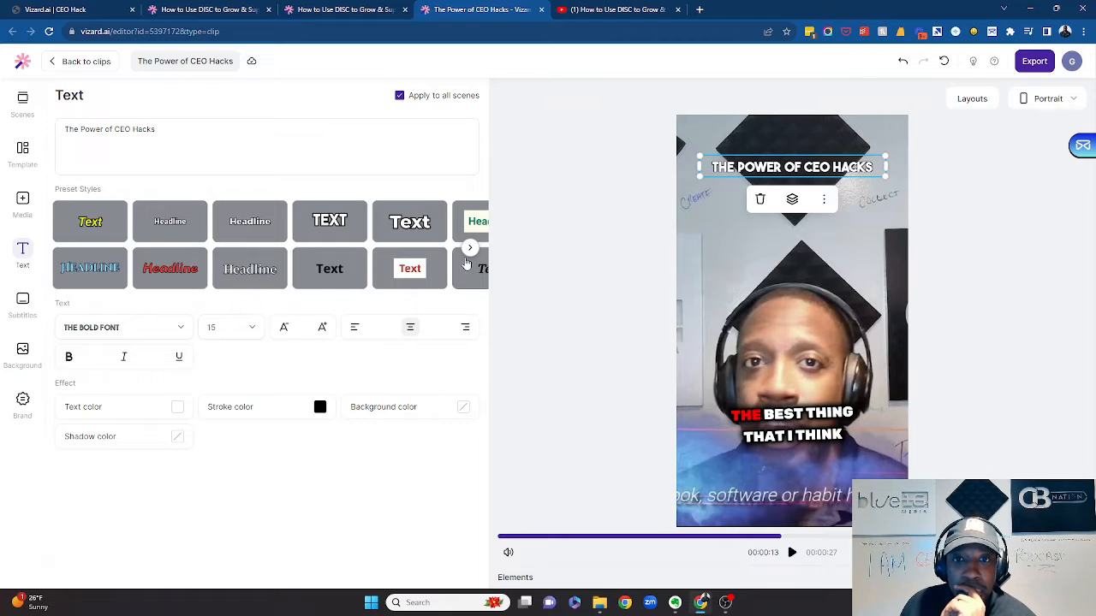
{"action": "left_click", "coordinate": [469, 248]}
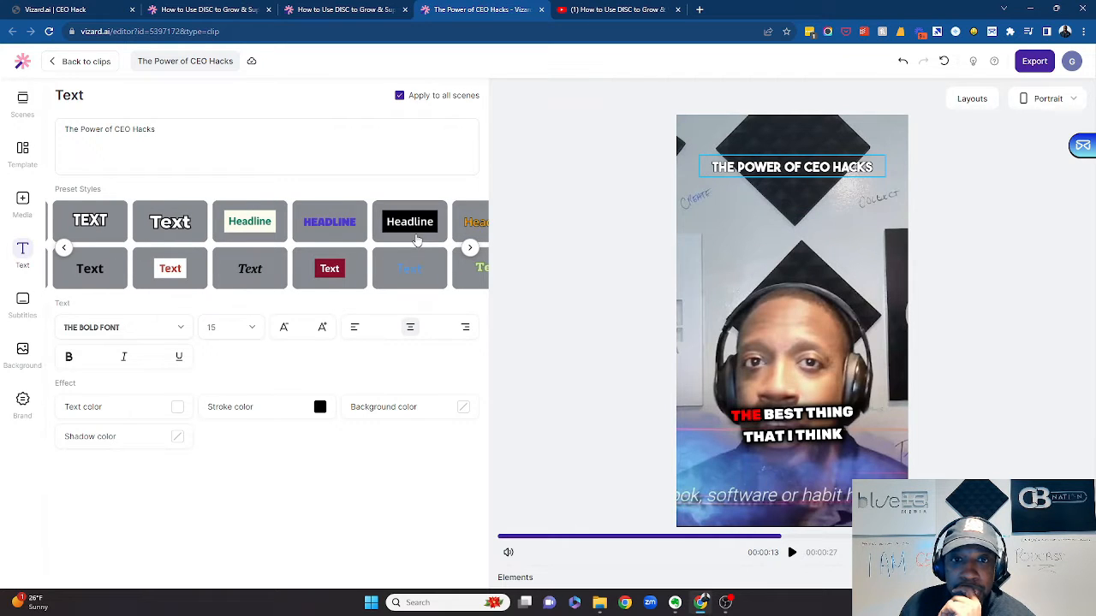
{"action": "left_click", "coordinate": [413, 235]}
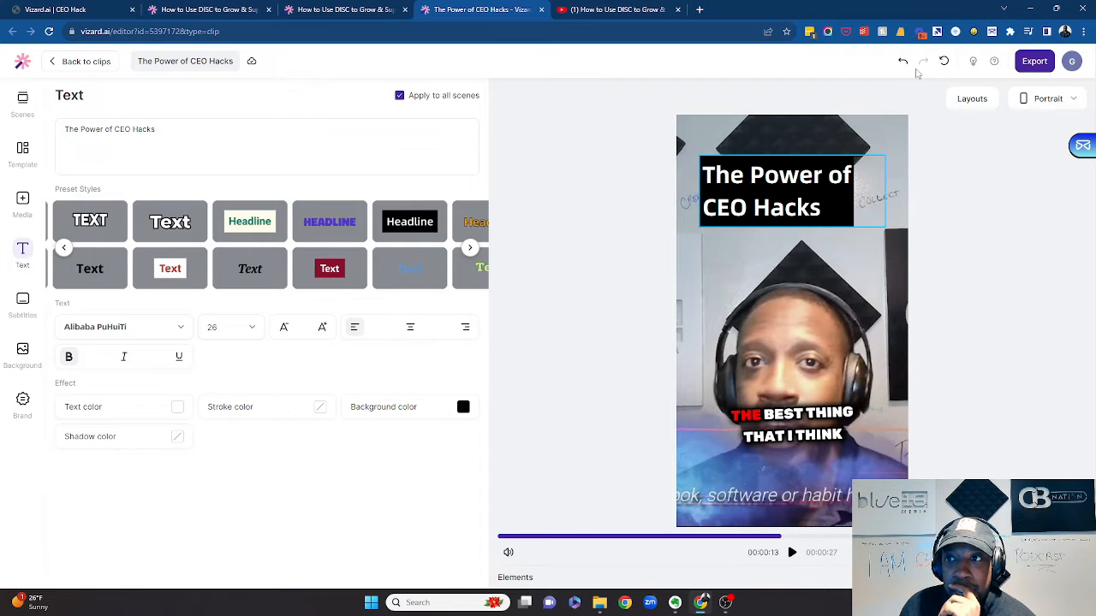
{"action": "left_click", "coordinate": [903, 62]}
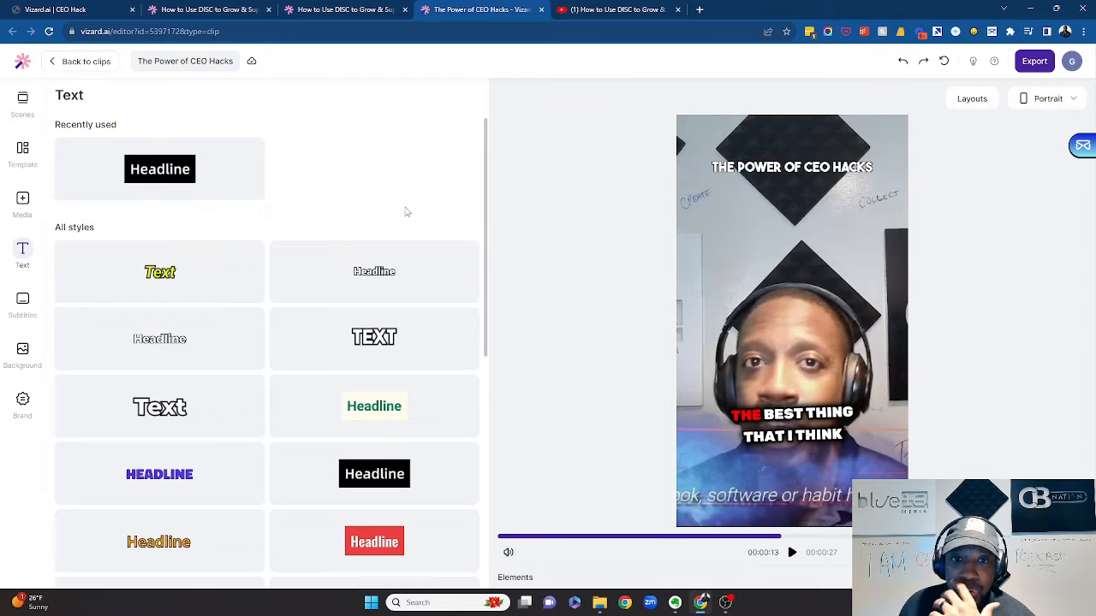
Add a text element in the dark red background style to the video and delete it again.
{"action": "scroll", "coordinate": [398, 306], "scroll_direction": "down", "scroll_amount": 5}
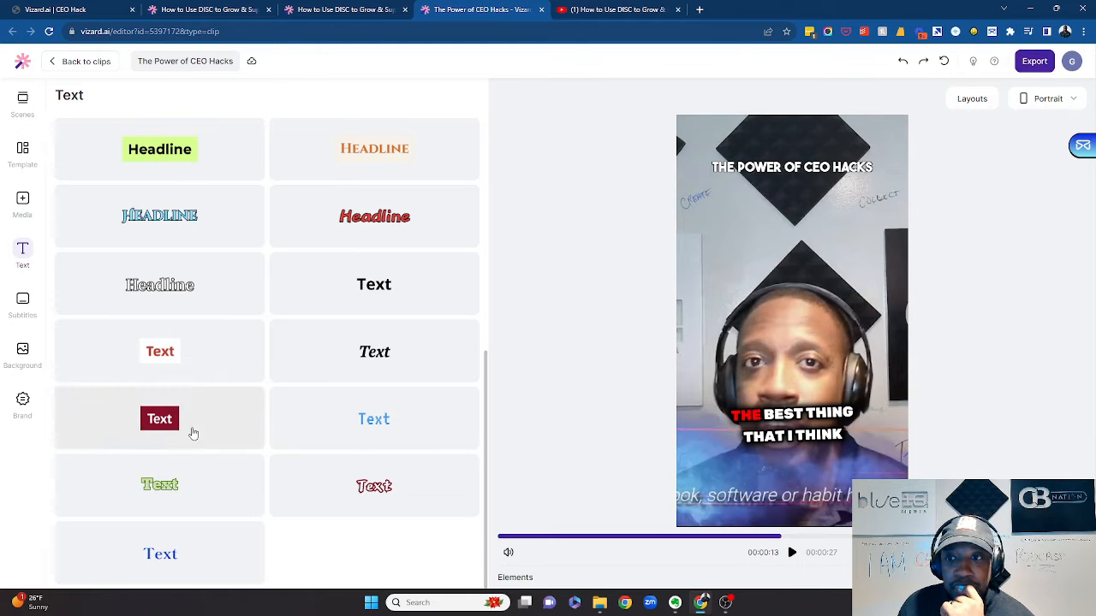
{"action": "left_click", "coordinate": [191, 433]}
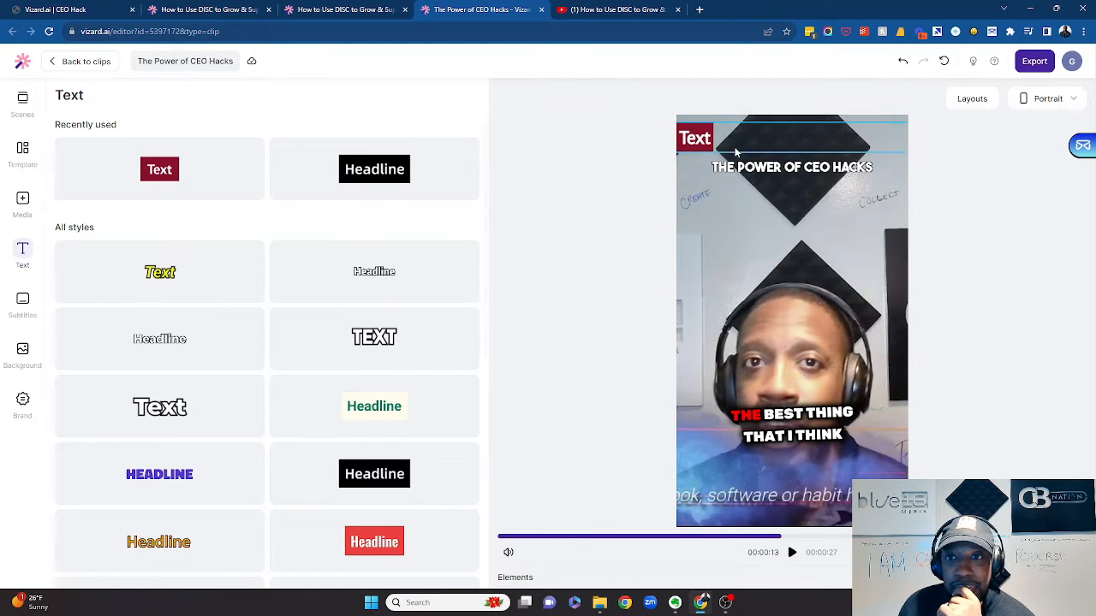
{"action": "left_click", "coordinate": [693, 137]}
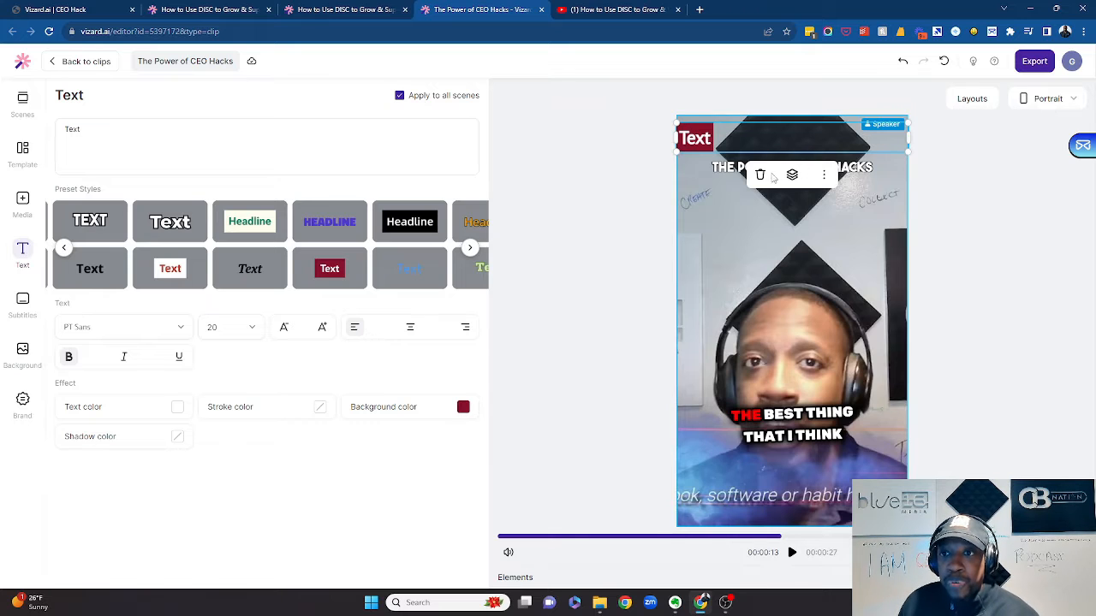
{"action": "left_click", "coordinate": [763, 175]}
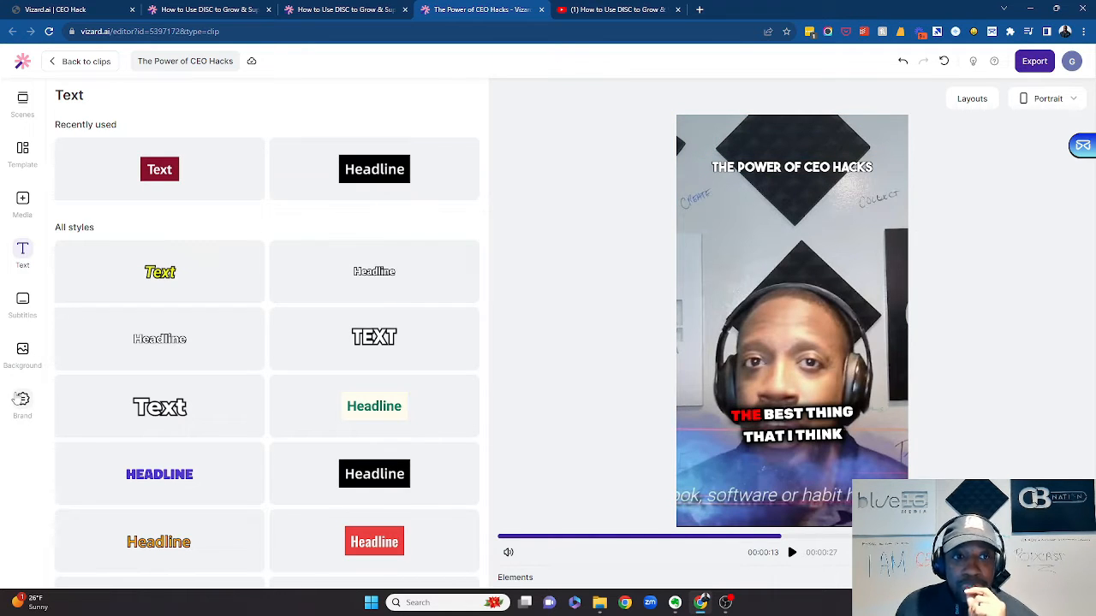
Add the CEO HACKS brand logo to the clip and place it in the lower-right corner of the video frame.
{"action": "left_click", "coordinate": [22, 399]}
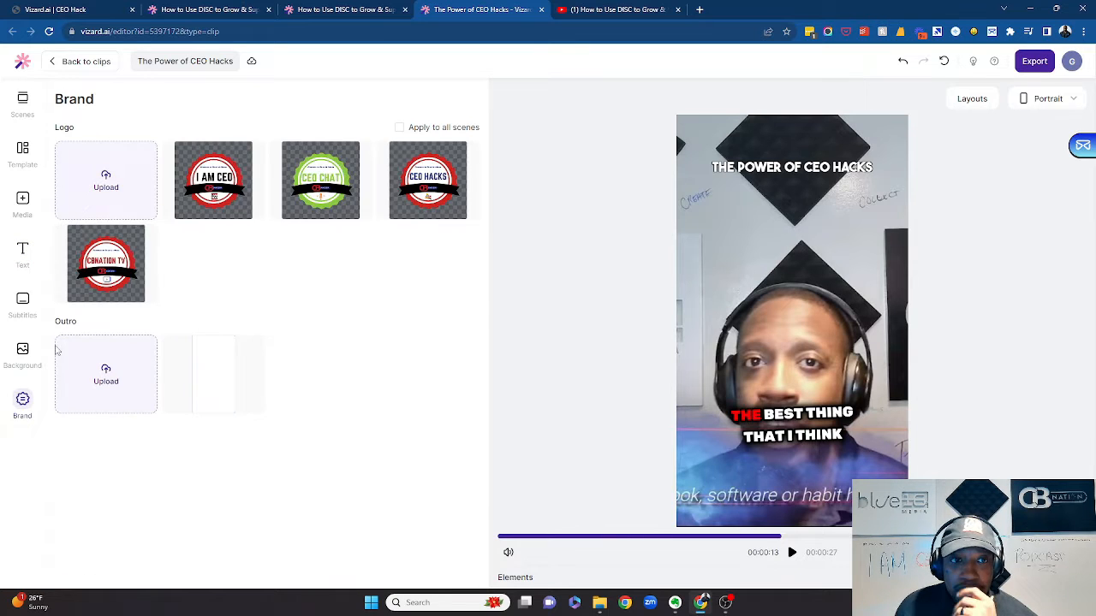
{"action": "left_click", "coordinate": [424, 181]}
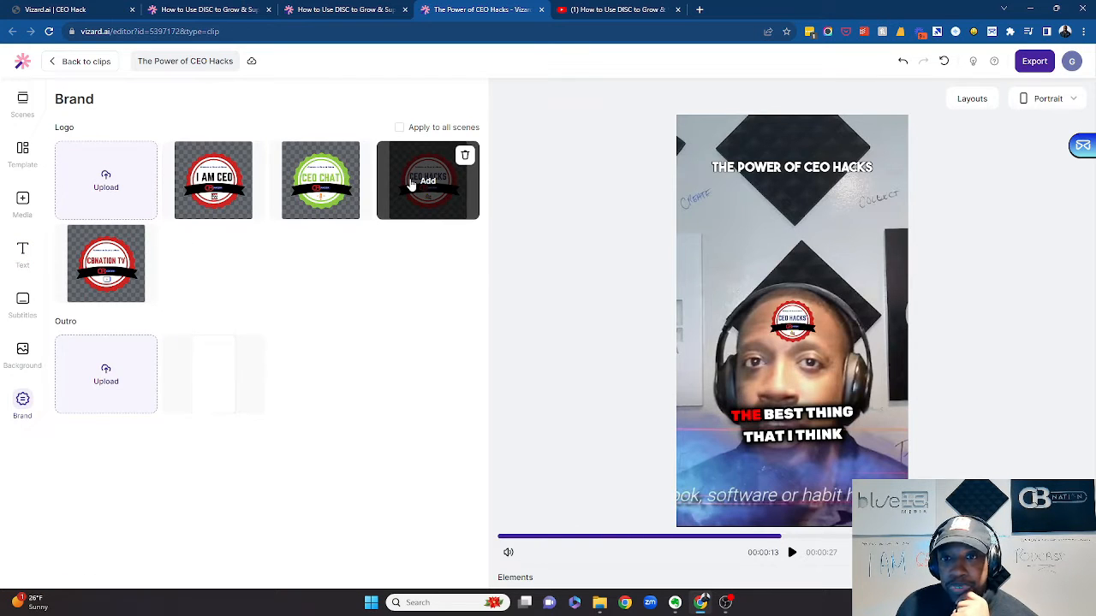
{"action": "left_click_drag", "start_coordinate": [815, 335], "coordinate": [903, 511]}
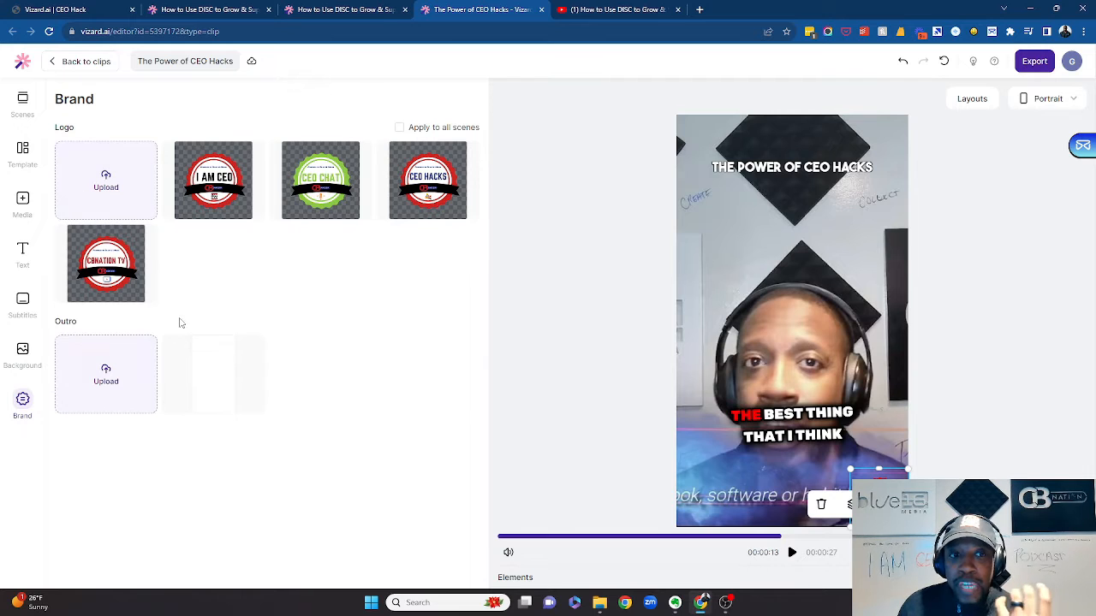
Cancel the outro file upload without choosing a file, switch to Canva in a new browser tab and look through the recent designs.
{"action": "left_click", "coordinate": [132, 368]}
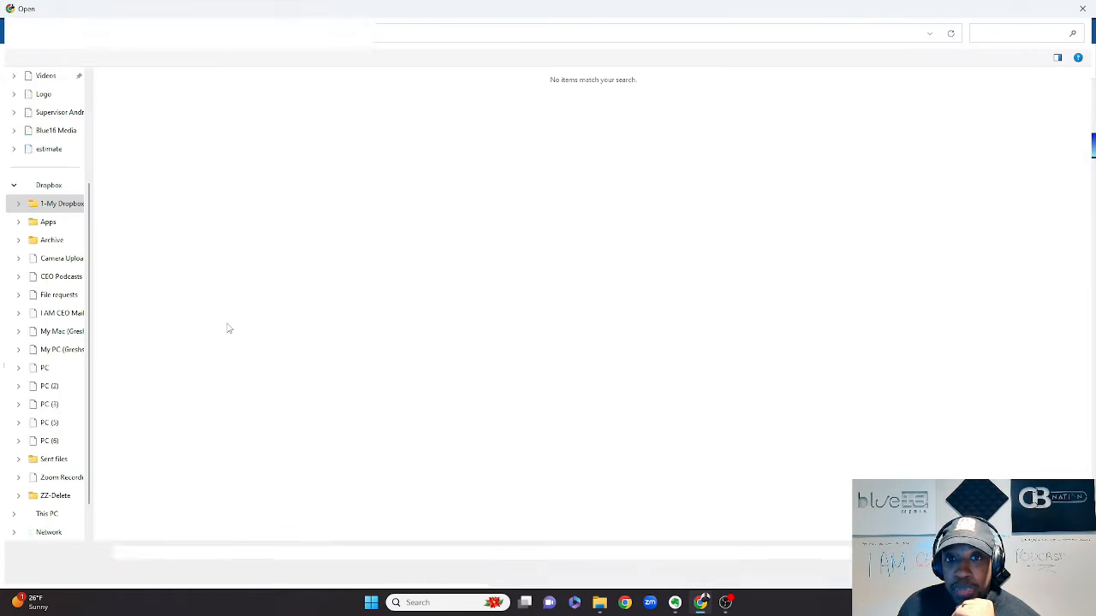
{"action": "left_click", "coordinate": [1083, 9]}
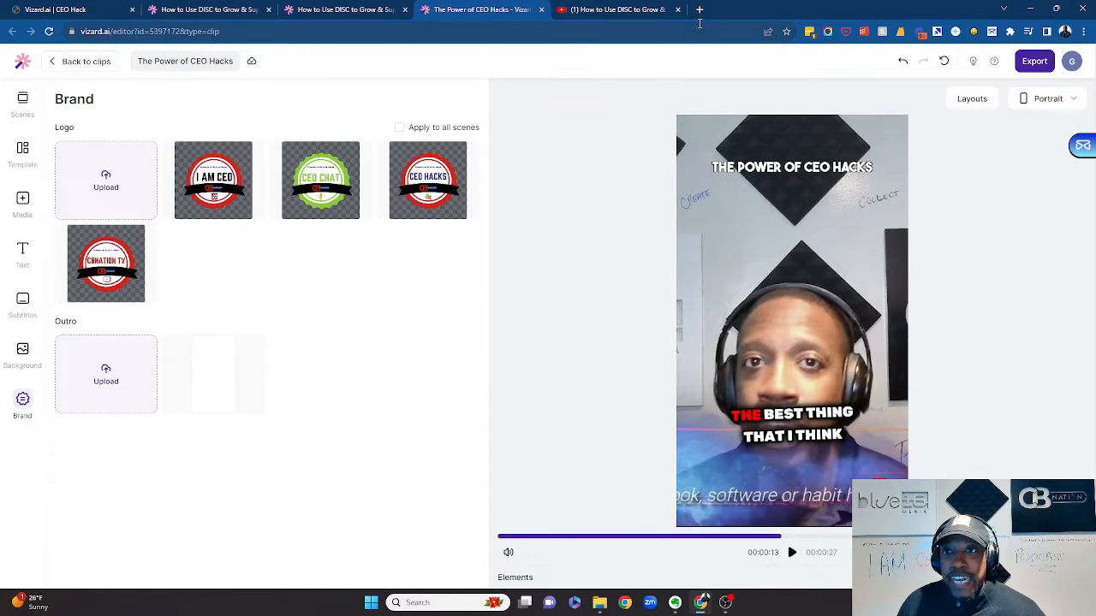
{"action": "left_click", "coordinate": [699, 10]}
{"action": "type", "text": "canva"}
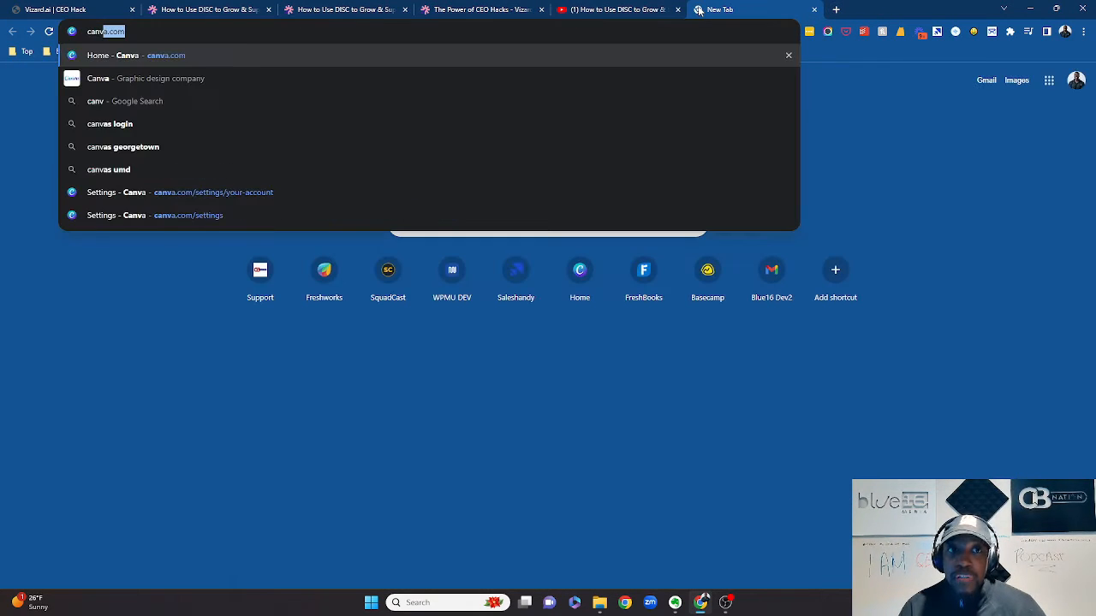
{"action": "key", "text": "Return"}
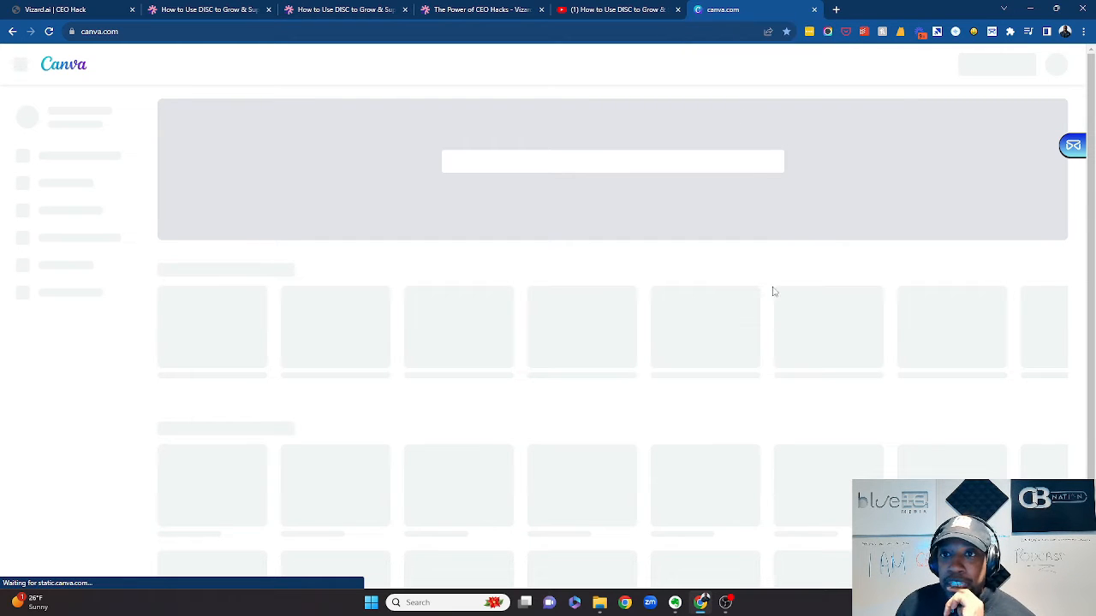
{"action": "scroll", "coordinate": [772, 296], "scroll_direction": "down", "scroll_amount": 2}
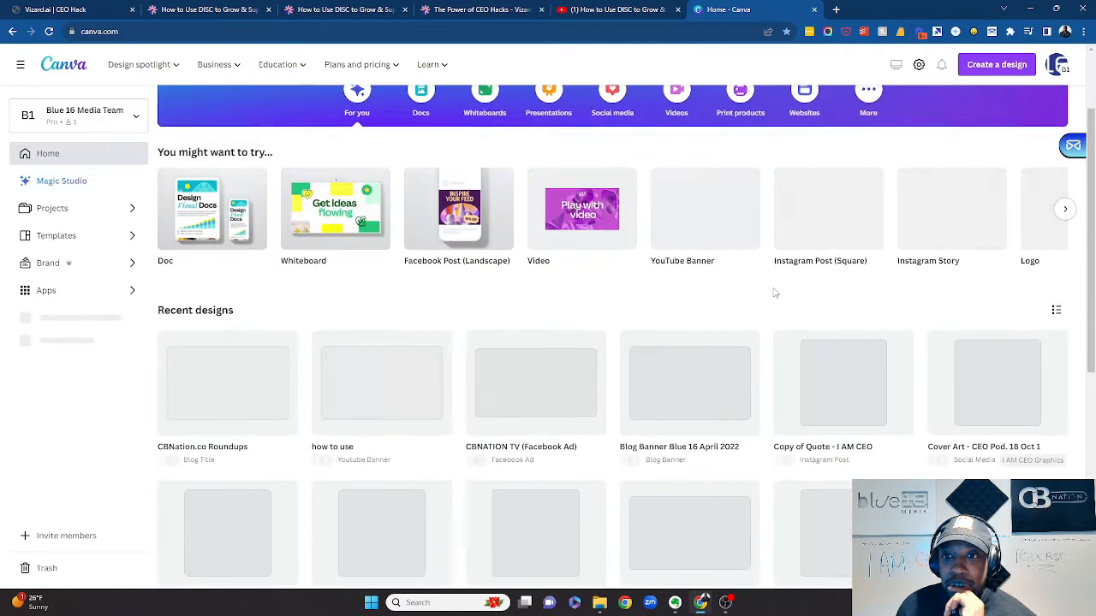
{"action": "scroll", "coordinate": [775, 295], "scroll_direction": "down", "scroll_amount": 5}
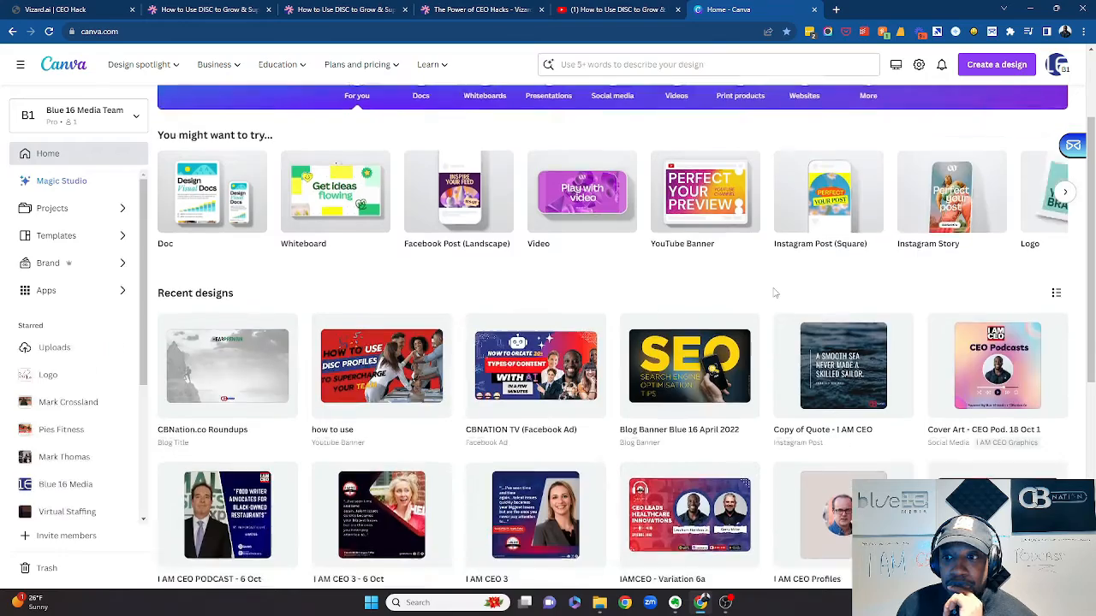
{"action": "scroll", "coordinate": [773, 301], "scroll_direction": "down", "scroll_amount": 4}
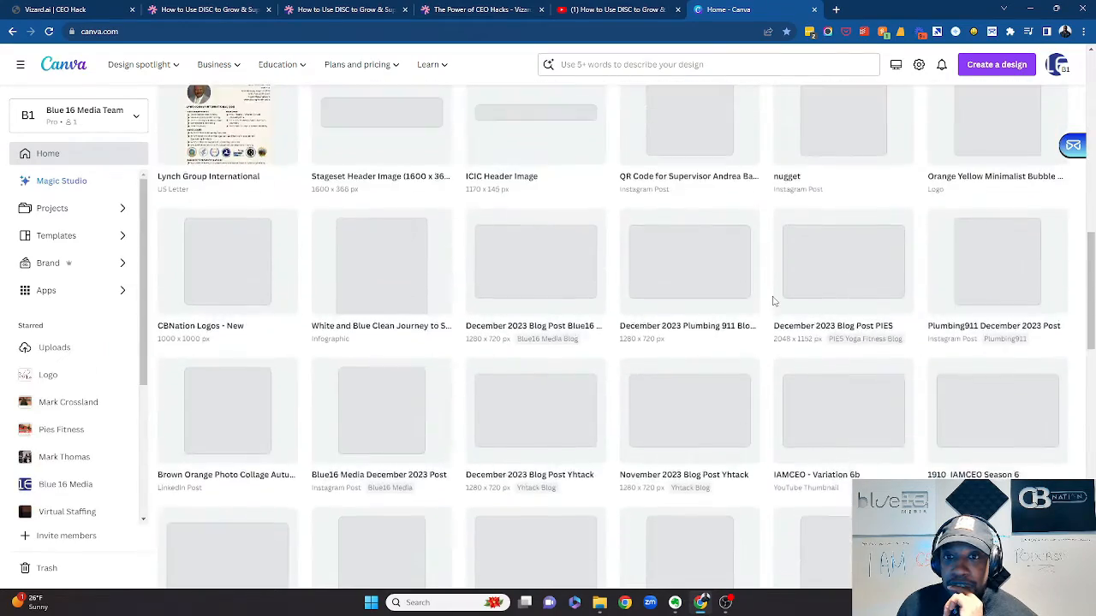
{"action": "scroll", "coordinate": [773, 300], "scroll_direction": "up", "scroll_amount": 10}
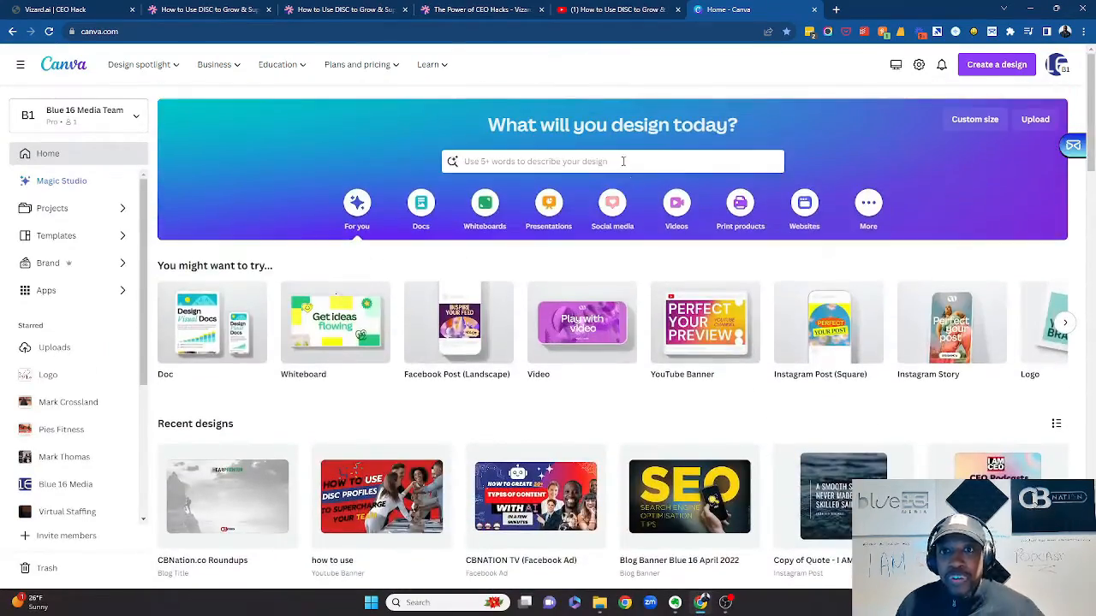
Look through the recent Canva designs for the portrait video outro and open the Video Outro design.
{"action": "left_click", "coordinate": [623, 159]}
{"action": "scroll", "coordinate": [908, 346], "scroll_direction": "down", "scroll_amount": 4}
{"action": "scroll", "coordinate": [911, 346], "scroll_direction": "down", "scroll_amount": 6}
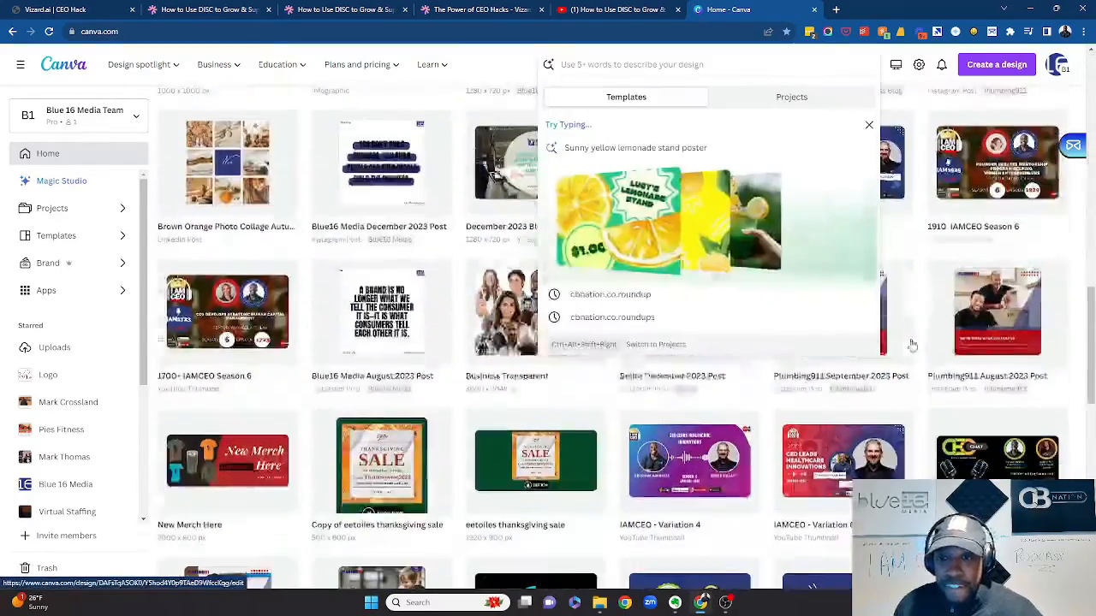
{"action": "scroll", "coordinate": [544, 492], "scroll_direction": "down", "scroll_amount": 5}
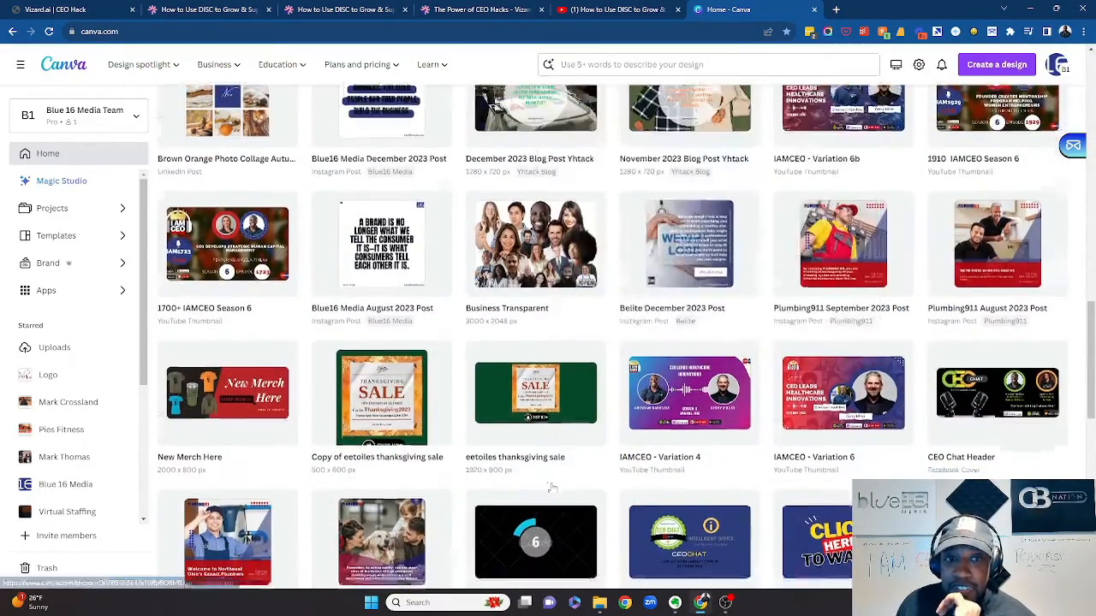
{"action": "scroll", "coordinate": [553, 482], "scroll_direction": "down", "scroll_amount": 2}
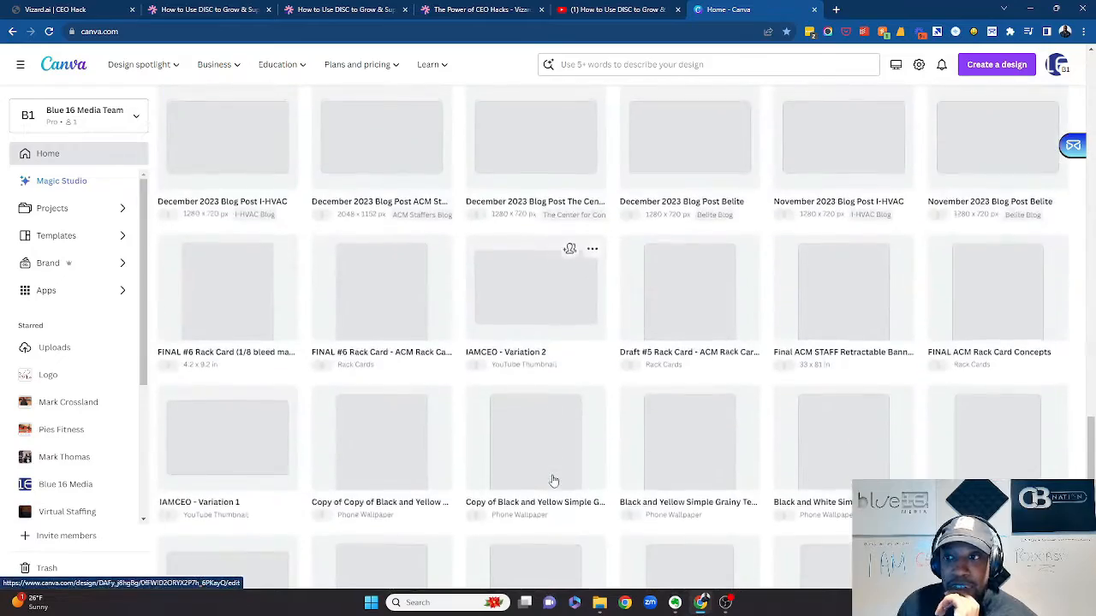
{"action": "scroll", "coordinate": [554, 482], "scroll_direction": "down", "scroll_amount": 4}
{"action": "scroll", "coordinate": [553, 482], "scroll_direction": "down", "scroll_amount": 9}
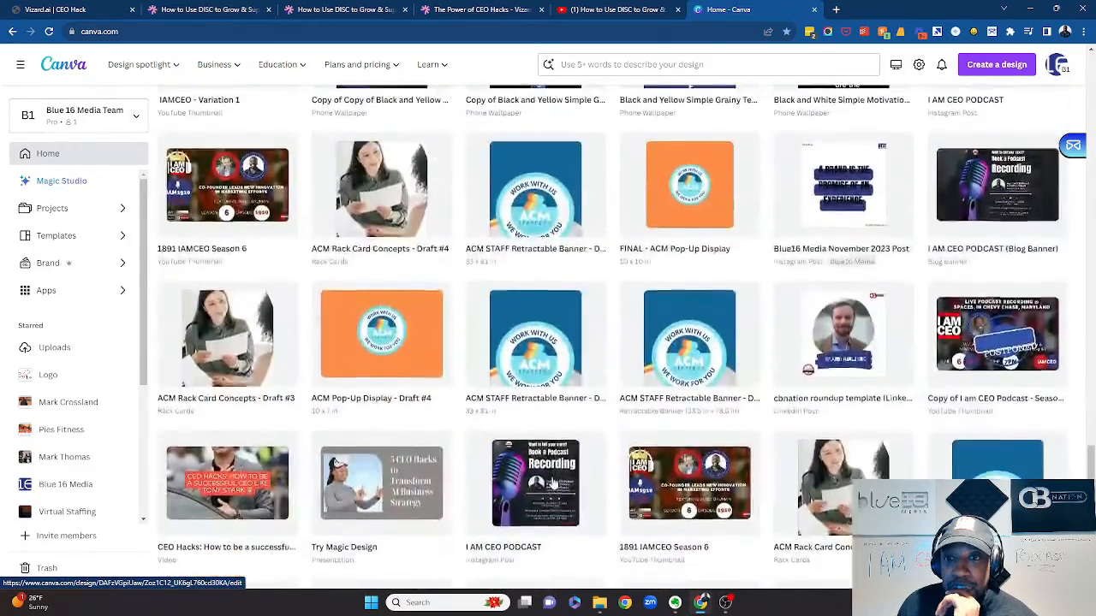
{"action": "scroll", "coordinate": [553, 483], "scroll_direction": "down", "scroll_amount": 5}
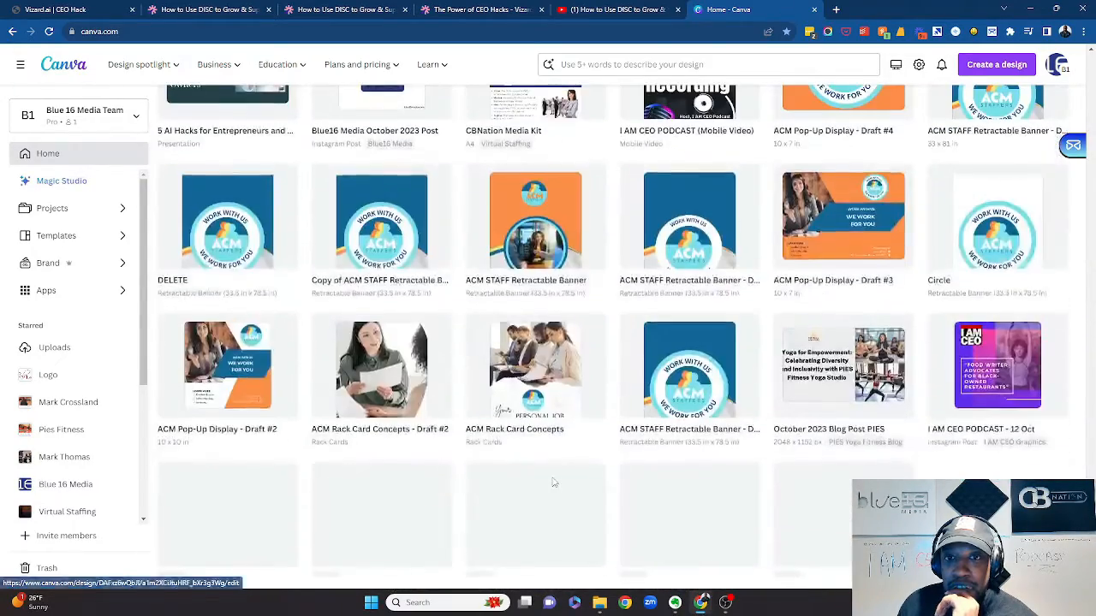
{"action": "scroll", "coordinate": [553, 485], "scroll_direction": "down", "scroll_amount": 5}
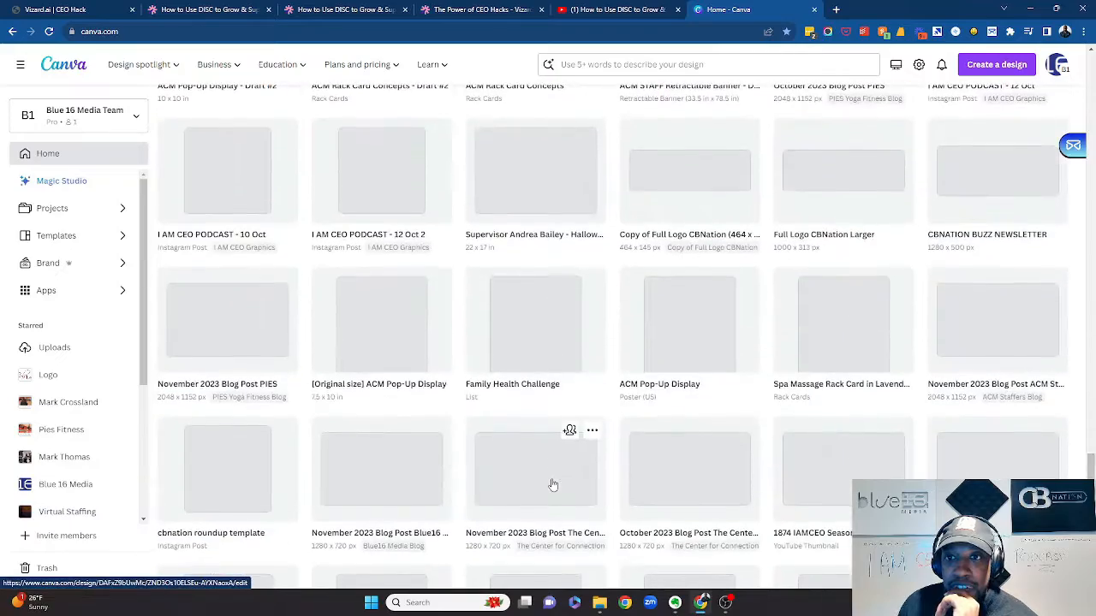
{"action": "scroll", "coordinate": [553, 486], "scroll_direction": "down", "scroll_amount": 1}
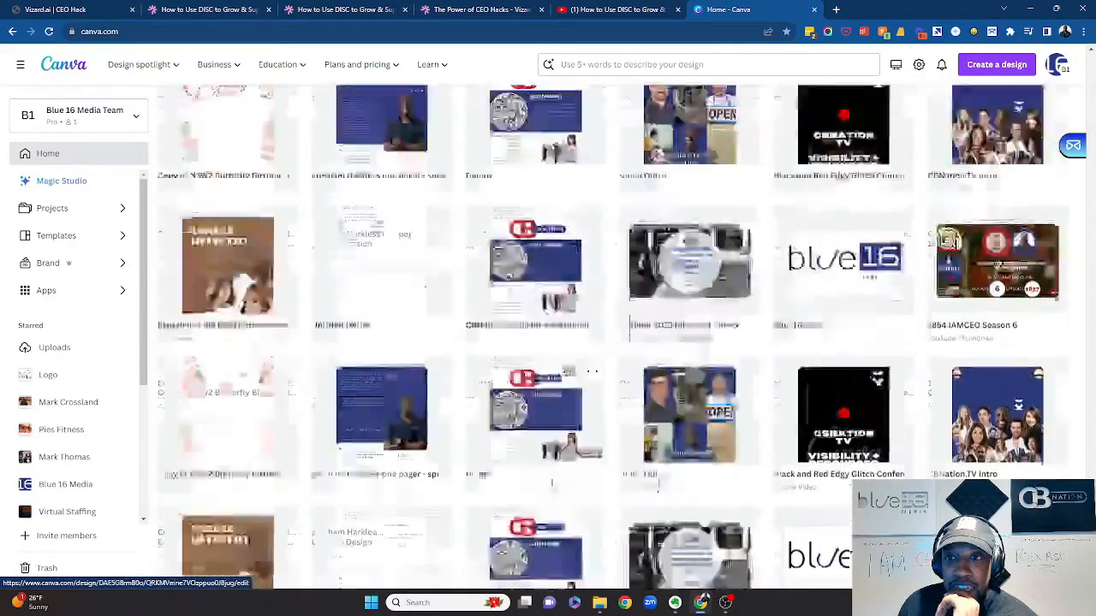
{"action": "scroll", "coordinate": [553, 485], "scroll_direction": "up", "scroll_amount": 3}
{"action": "left_click", "coordinate": [689, 363]}
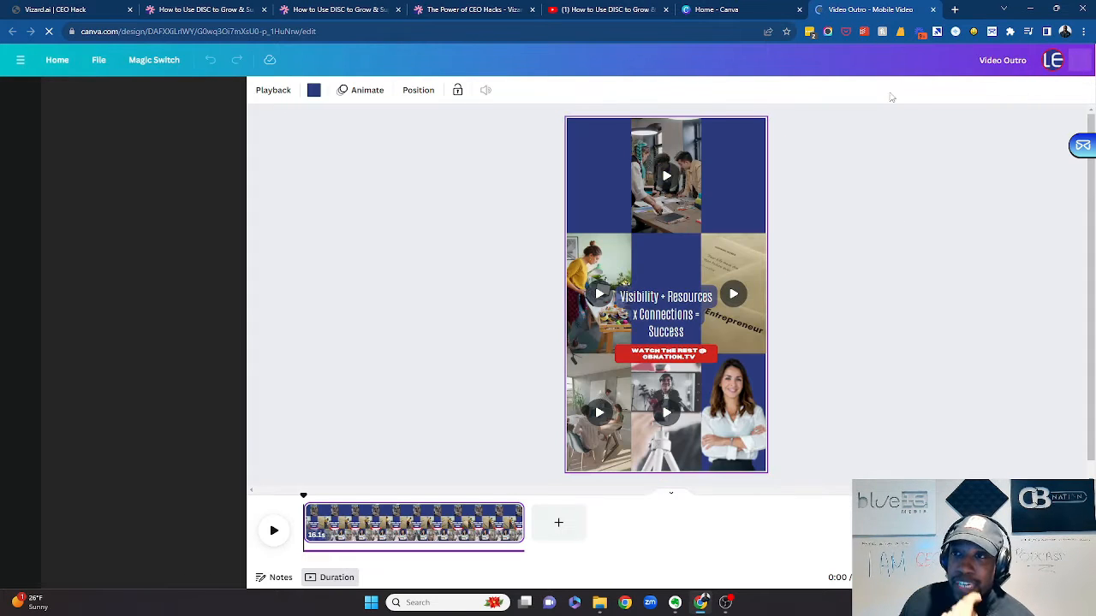
Download the Video Outro design as an MP4 video at 1080p (HD) quality.
{"action": "left_click", "coordinate": [1066, 60]}
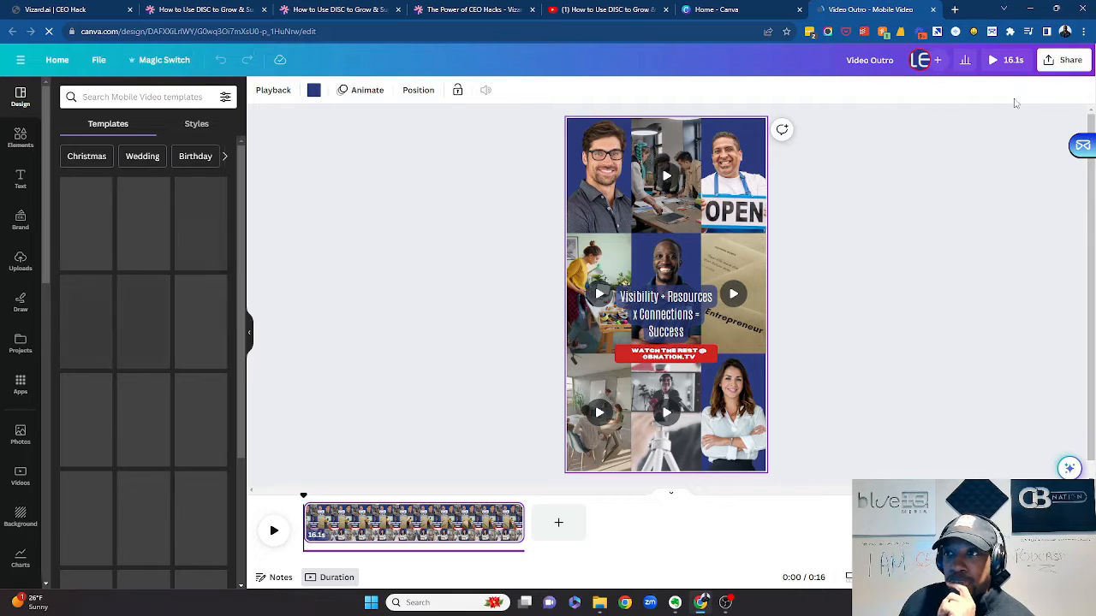
{"action": "left_click", "coordinate": [895, 347]}
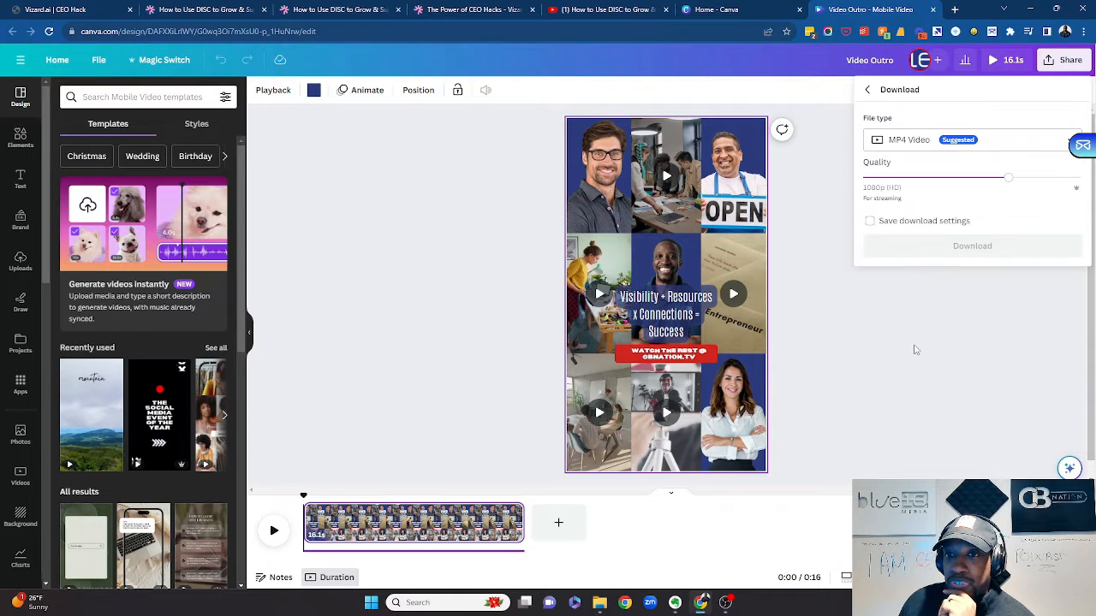
{"action": "left_click", "coordinate": [921, 252]}
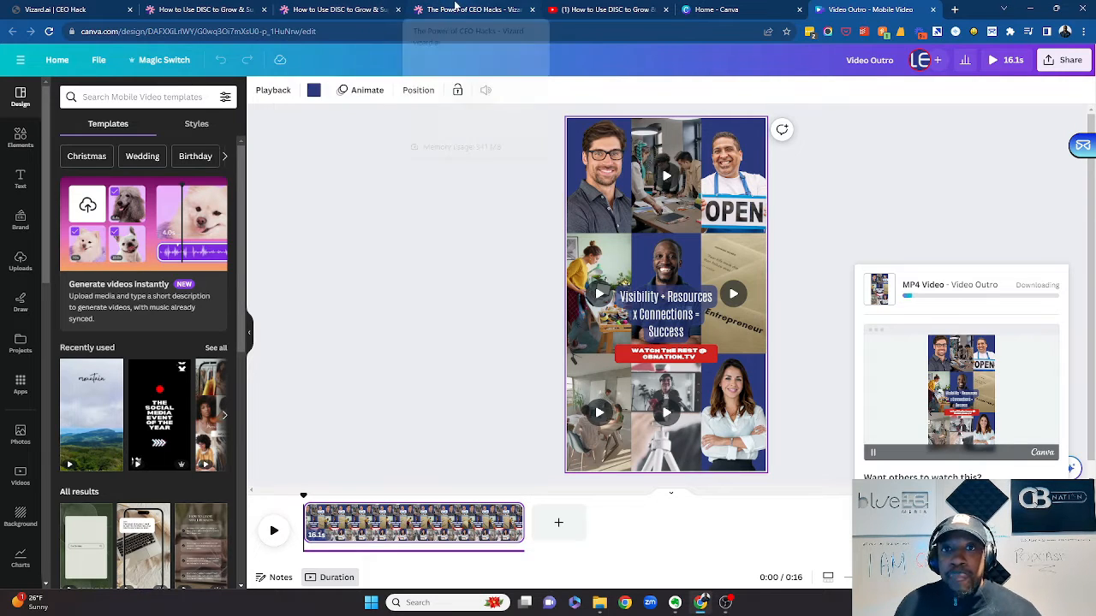
Switch to the Vizard editor for The Power of CEO Hacks and add the existing saved brand outro to the clip.
{"action": "left_click", "coordinate": [457, 8]}
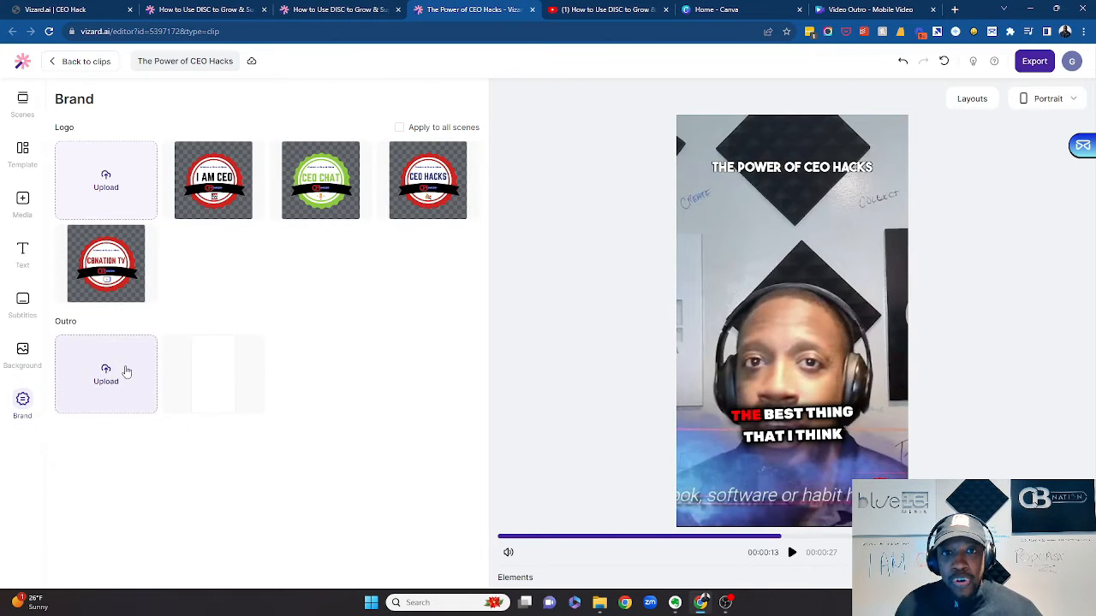
{"action": "mouse_move", "coordinate": [207, 385]}
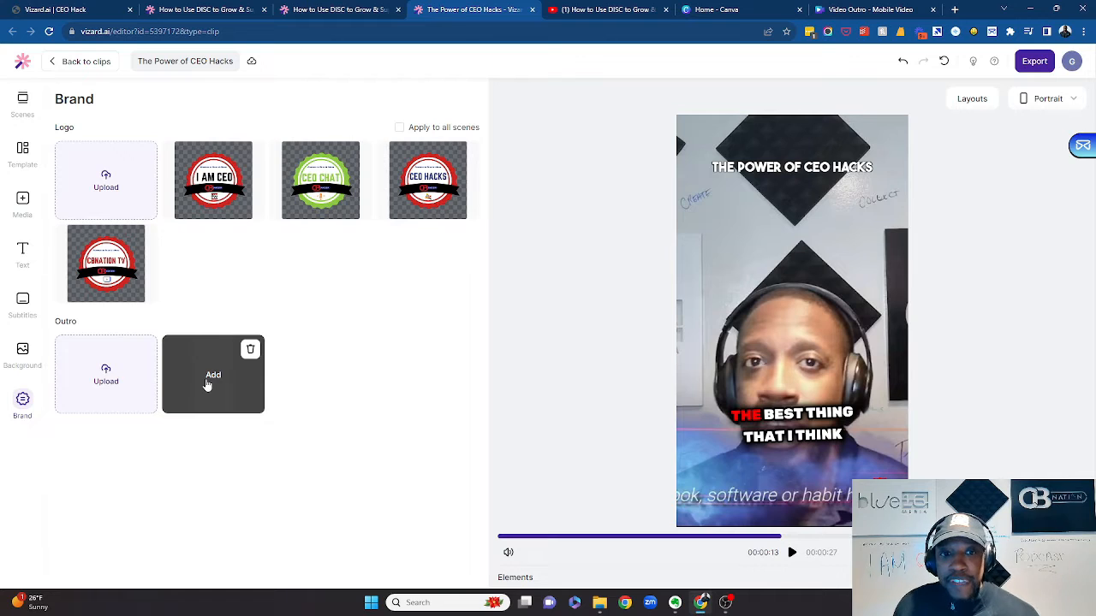
{"action": "left_click", "coordinate": [213, 377]}
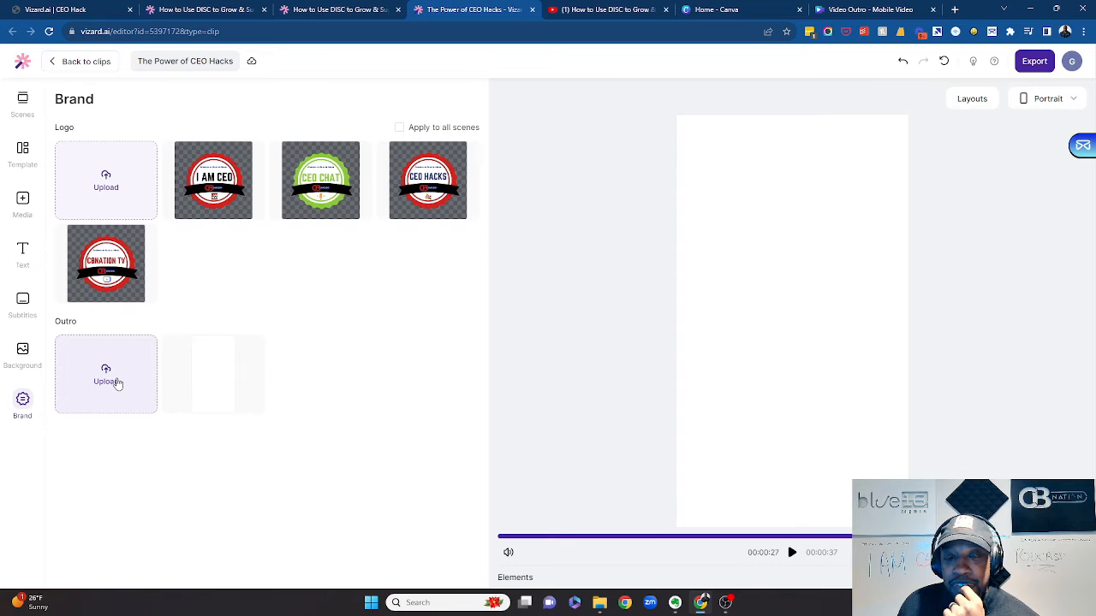
Cancel the outro upload without choosing a file, switch back to Canva and preview the Video Outro design.
{"action": "left_click", "coordinate": [106, 376]}
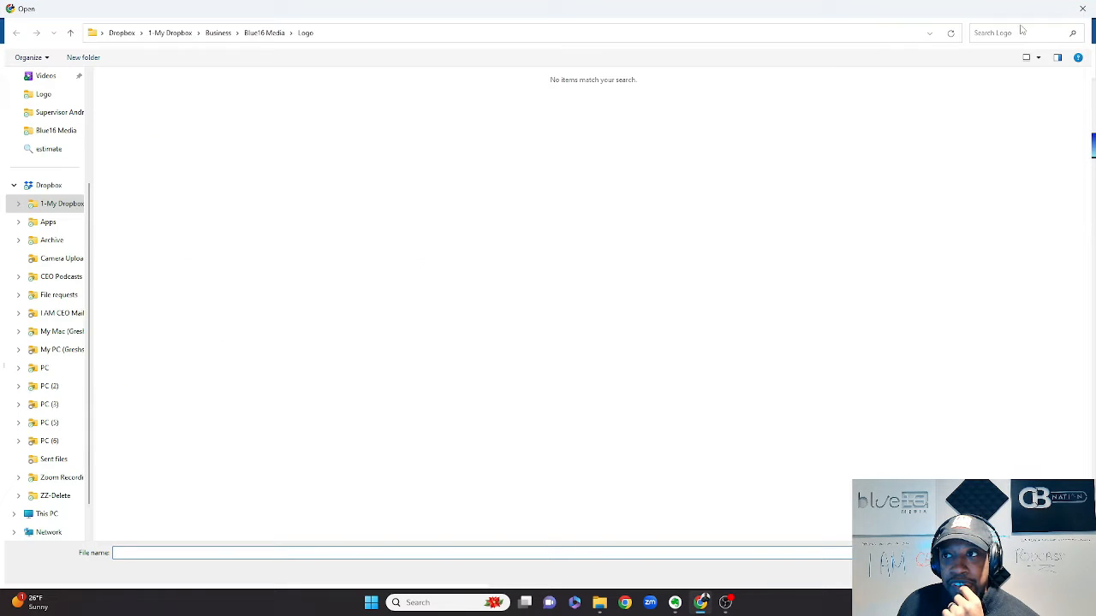
{"action": "left_click", "coordinate": [1082, 8]}
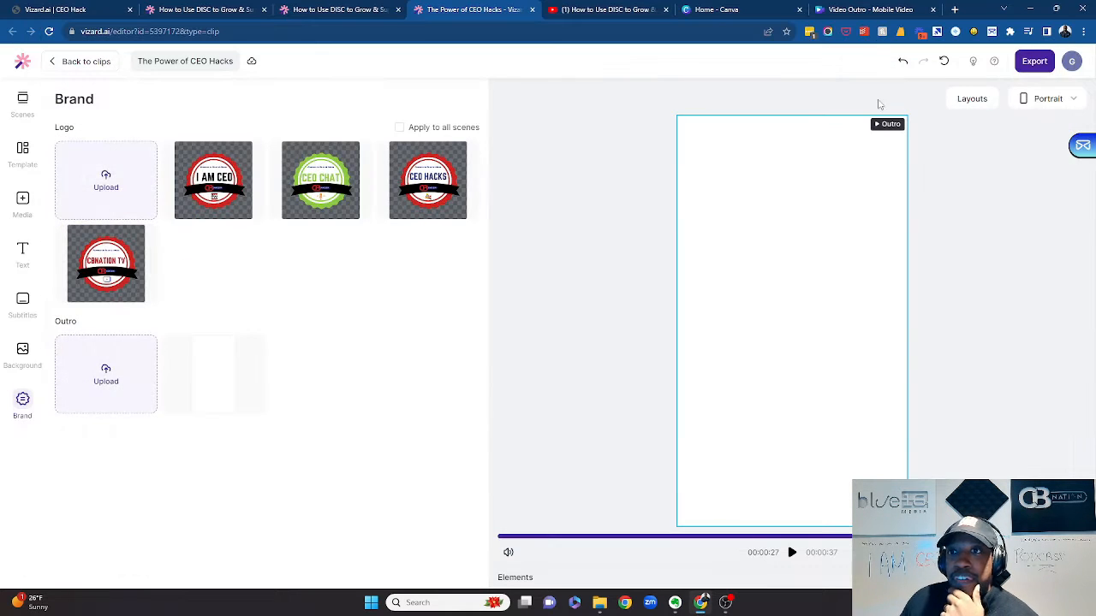
{"action": "left_click", "coordinate": [876, 9]}
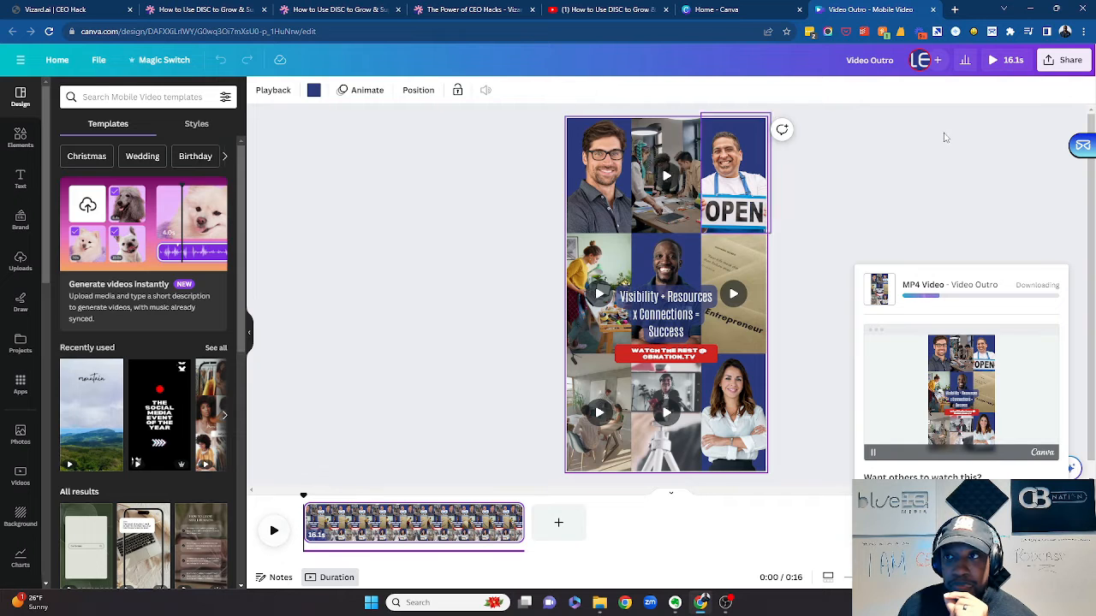
{"action": "left_click", "coordinate": [1006, 60]}
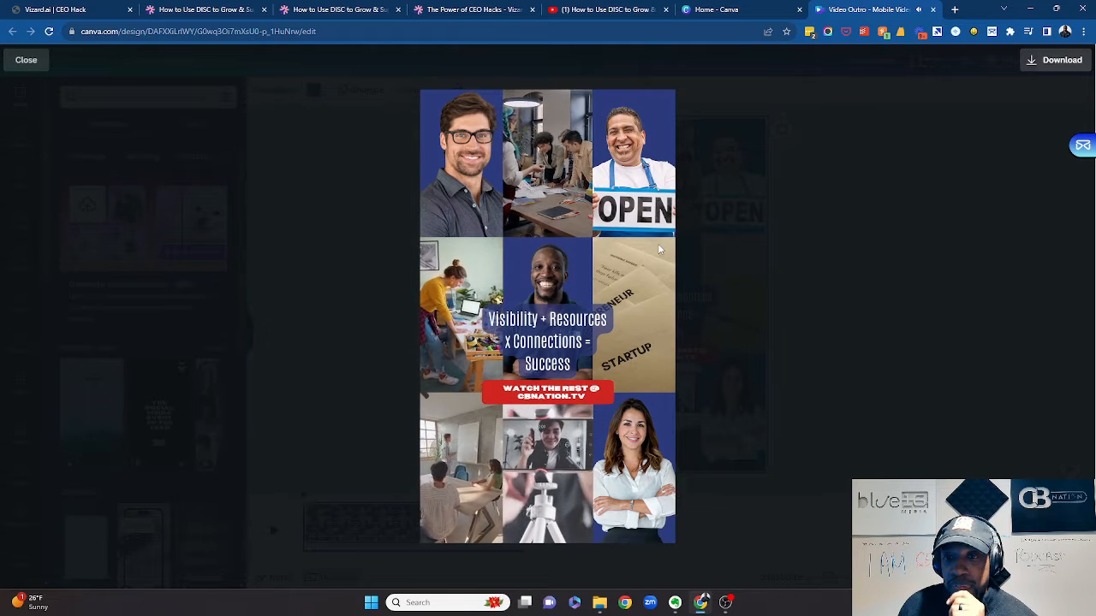
{"action": "left_click", "coordinate": [790, 270]}
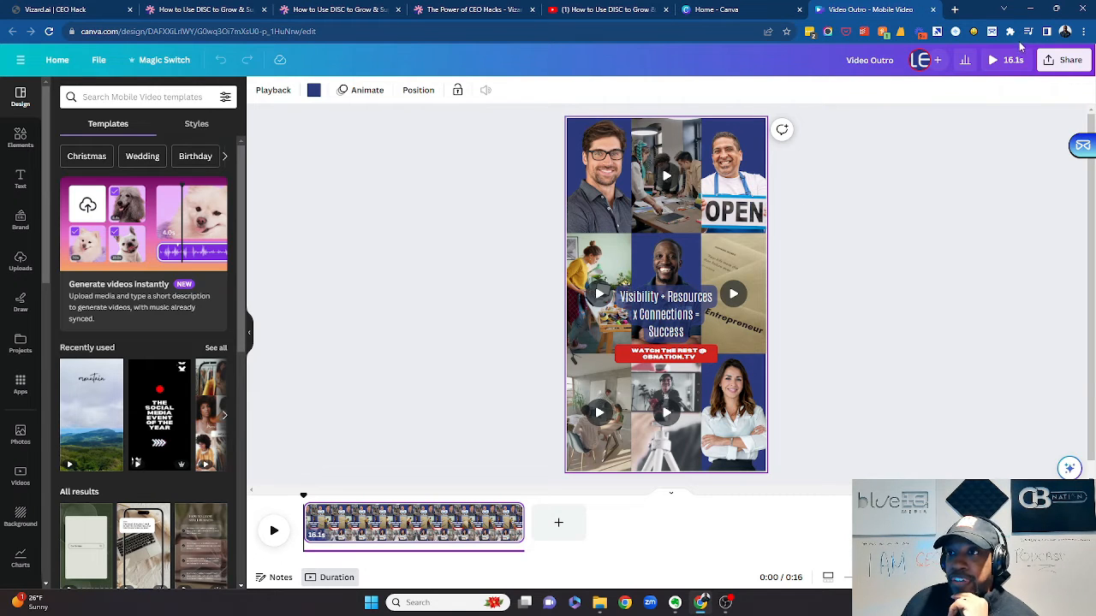
Start another MP4 download of the Video Outro design.
{"action": "left_click", "coordinate": [1061, 62]}
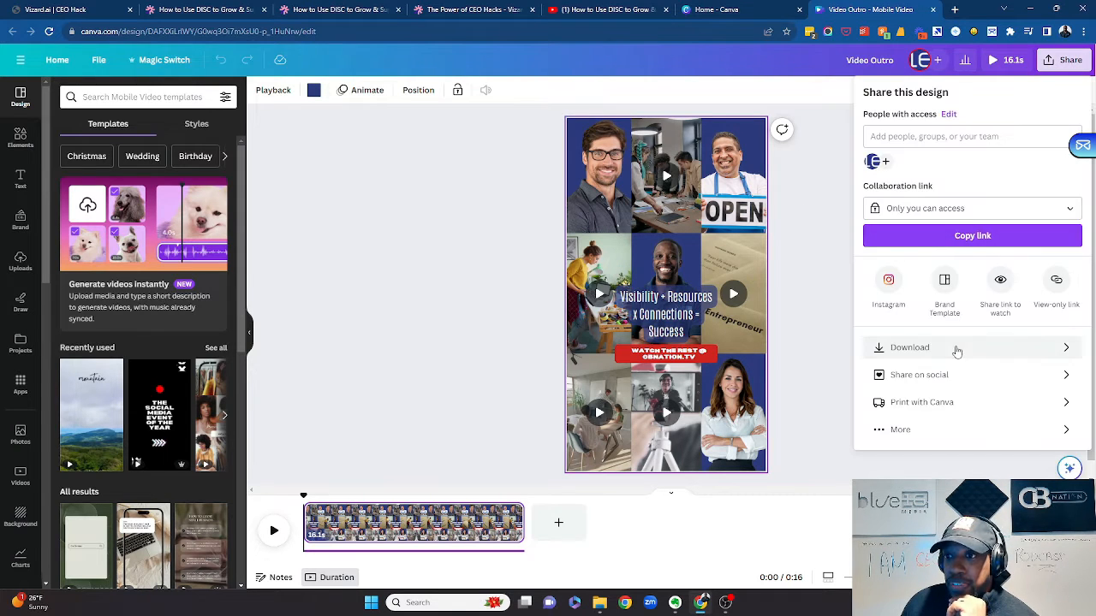
{"action": "left_click", "coordinate": [954, 348]}
{"action": "left_click", "coordinate": [965, 249]}
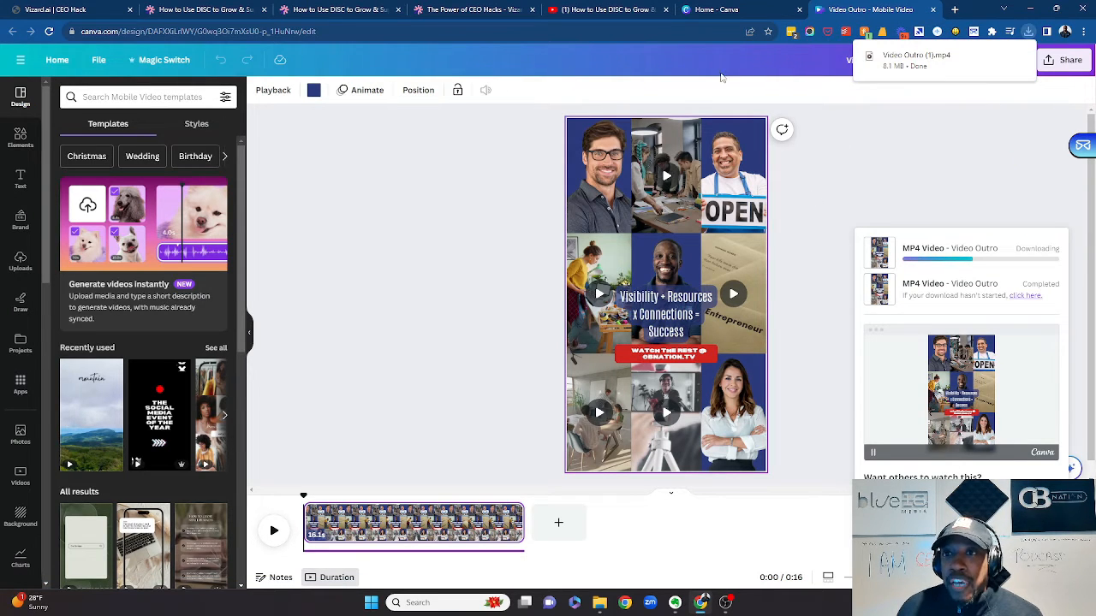
Switch to Vizard and try to upload an MP4 file from the Downloads folder as the brand outro.
{"action": "left_click", "coordinate": [463, 9]}
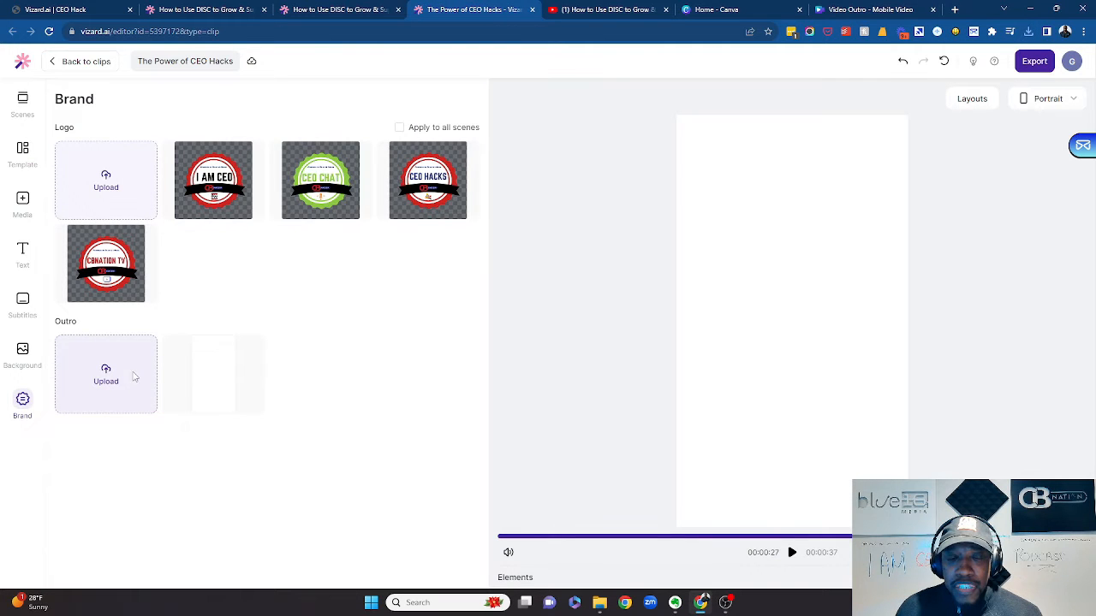
{"action": "left_click", "coordinate": [139, 377]}
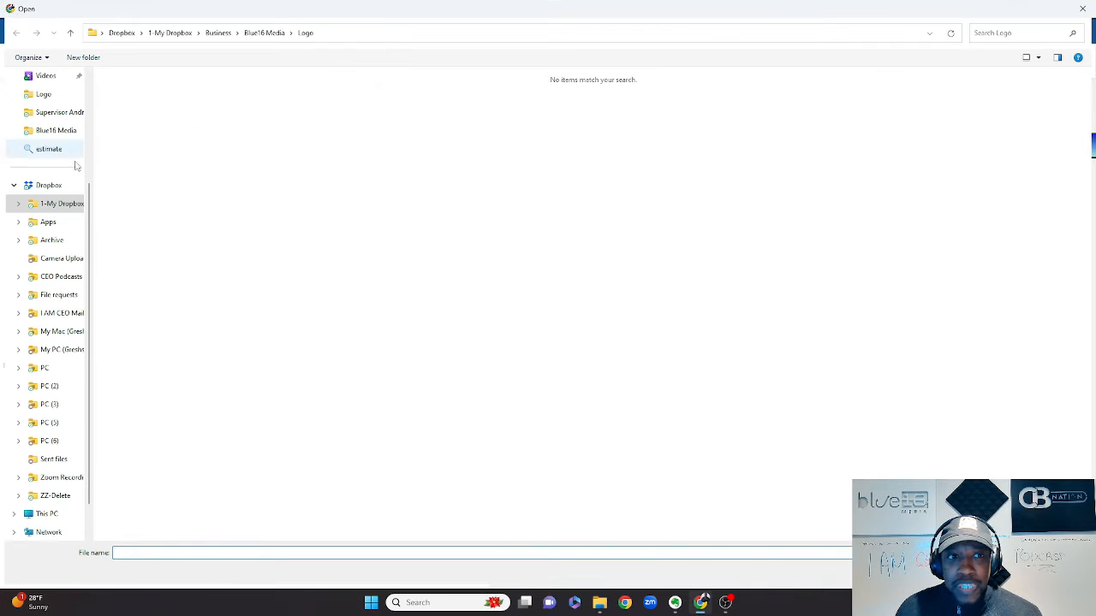
{"action": "scroll", "coordinate": [60, 240], "scroll_direction": "up", "scroll_amount": 3}
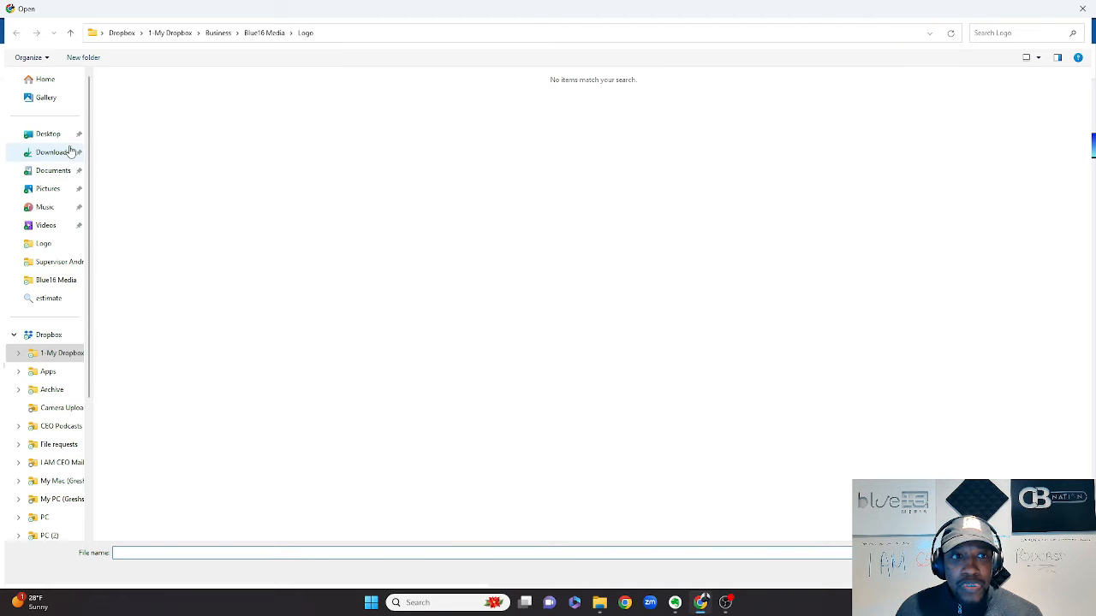
{"action": "left_click", "coordinate": [52, 152]}
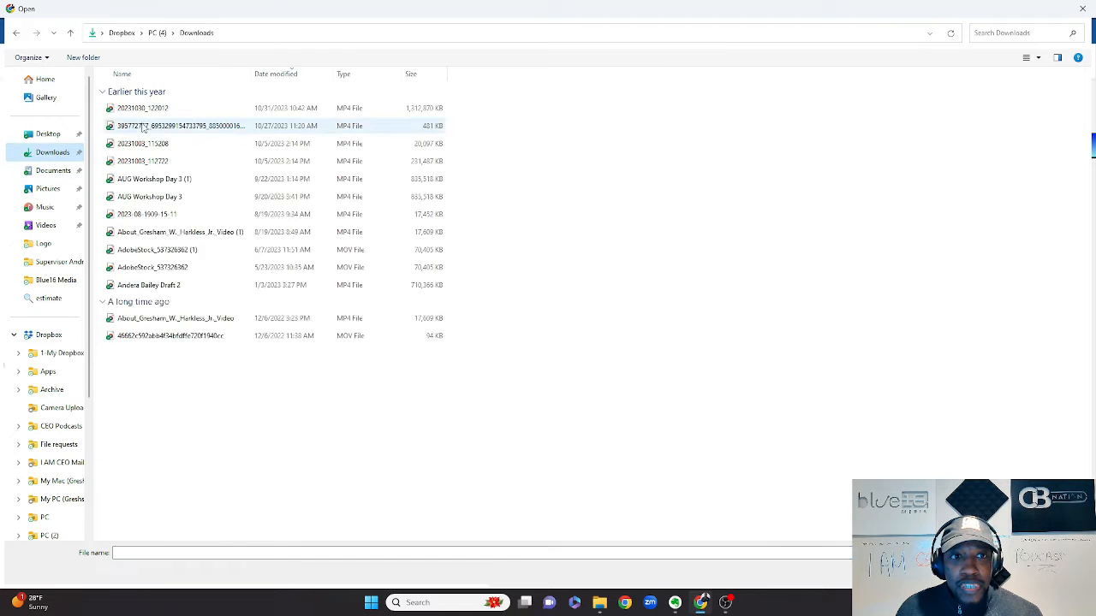
{"action": "double_click", "coordinate": [142, 109]}
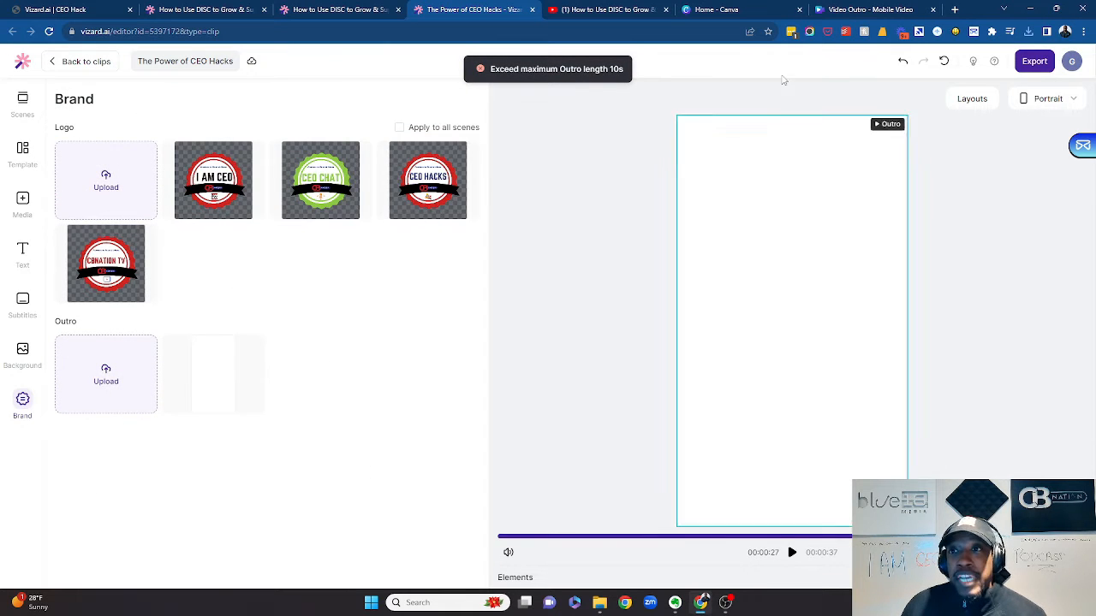
Switch back to Canva, play the Video Outro design briefly and exit the preview.
{"action": "left_click", "coordinate": [840, 11]}
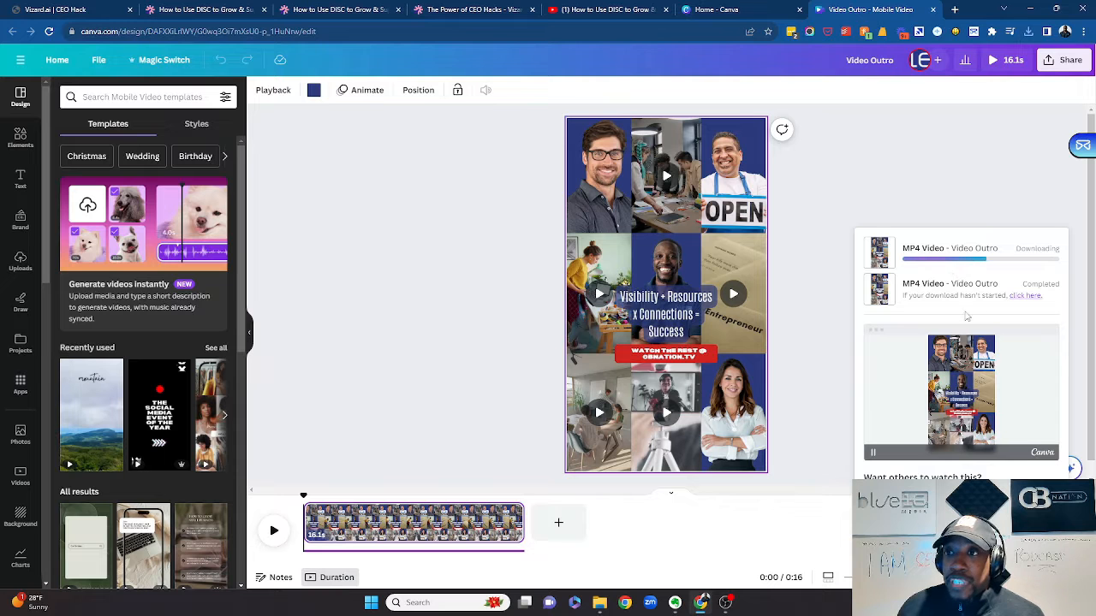
{"action": "left_click", "coordinate": [1016, 62]}
{"action": "key", "text": "Escape"}
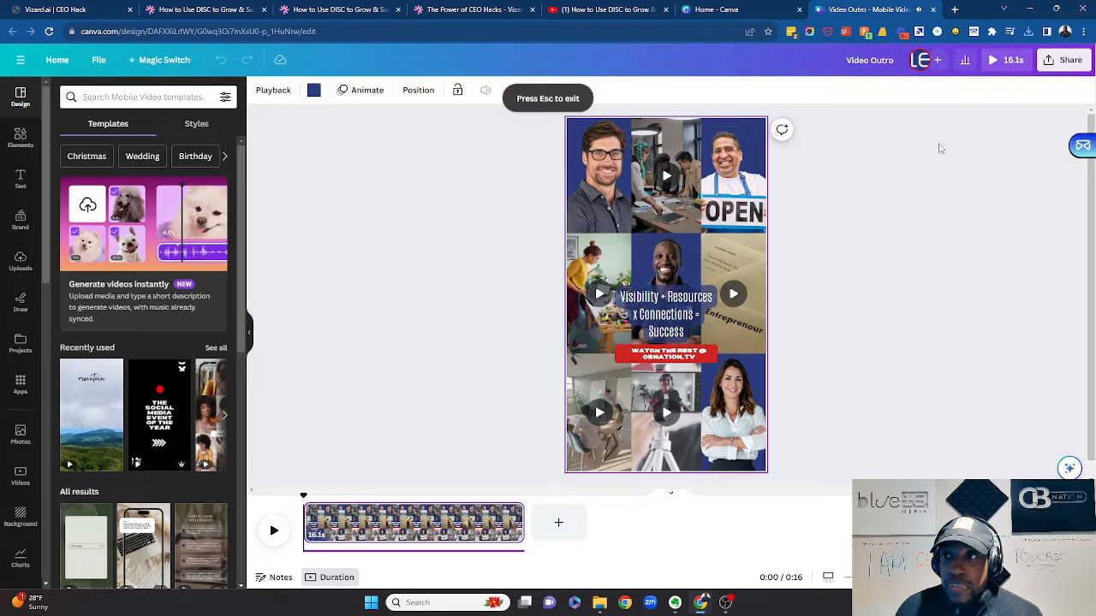
Make a copy of the Video Outro design and shorten the copy's page duration to 9.7 seconds.
{"action": "left_click", "coordinate": [97, 60]}
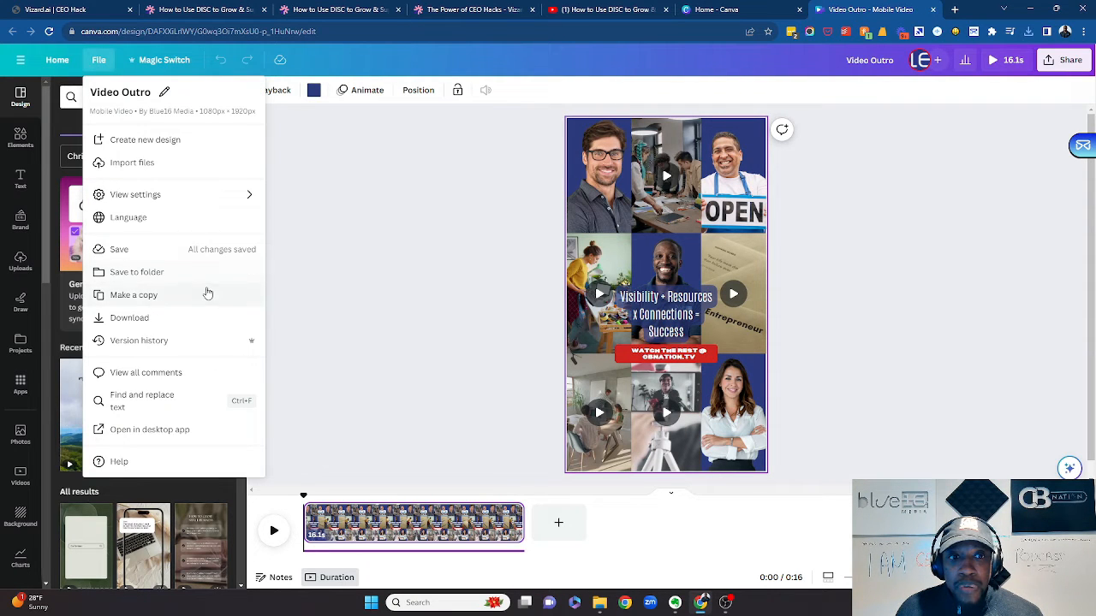
{"action": "left_click", "coordinate": [206, 293]}
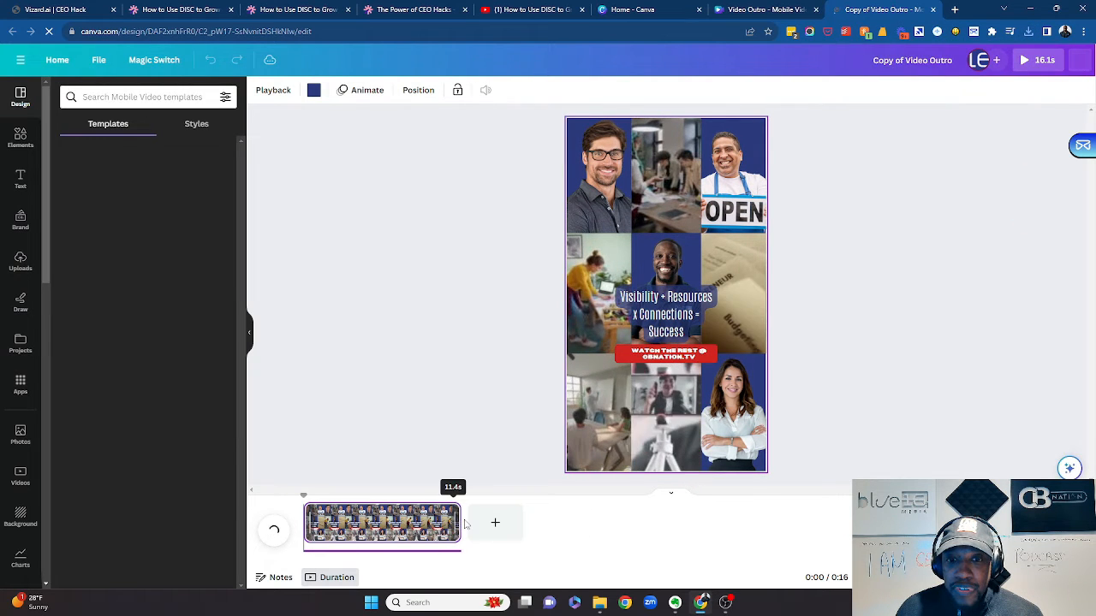
{"action": "left_click_drag", "start_coordinate": [435, 524], "coordinate": [430, 521]}
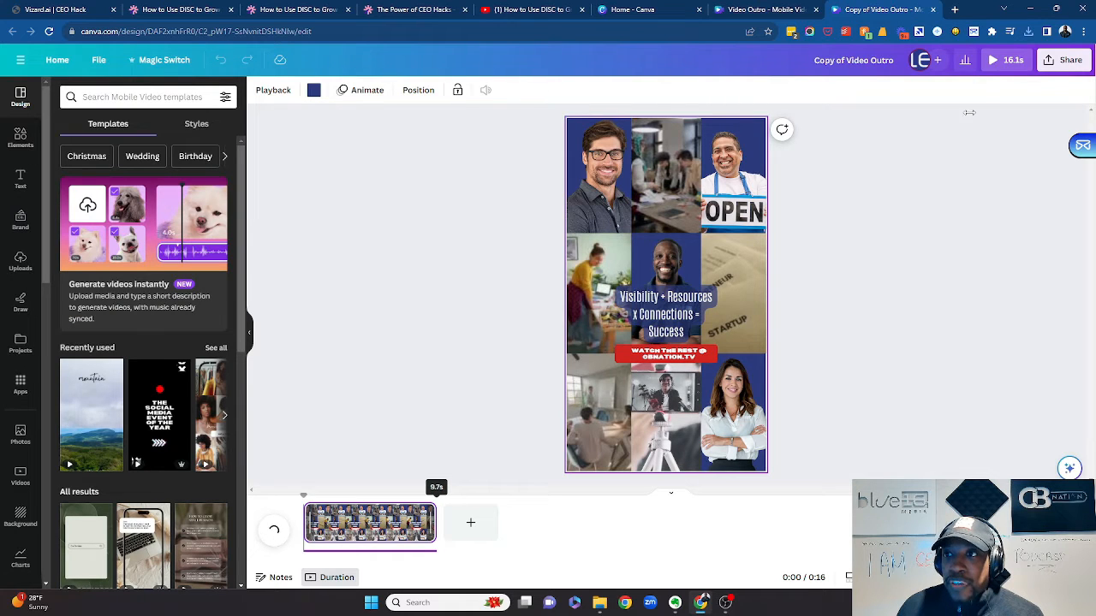
Download the shortened copy of the outro as a 1080p MP4 video and switch back to the Vizard editor.
{"action": "left_click", "coordinate": [1064, 60]}
{"action": "left_click", "coordinate": [895, 346]}
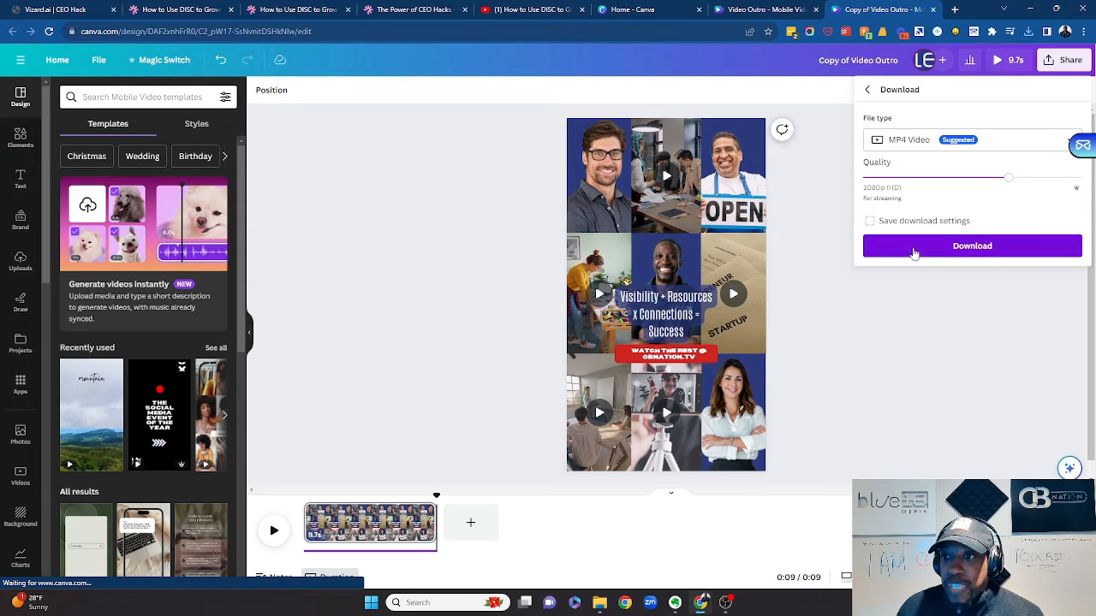
{"action": "left_click", "coordinate": [916, 248]}
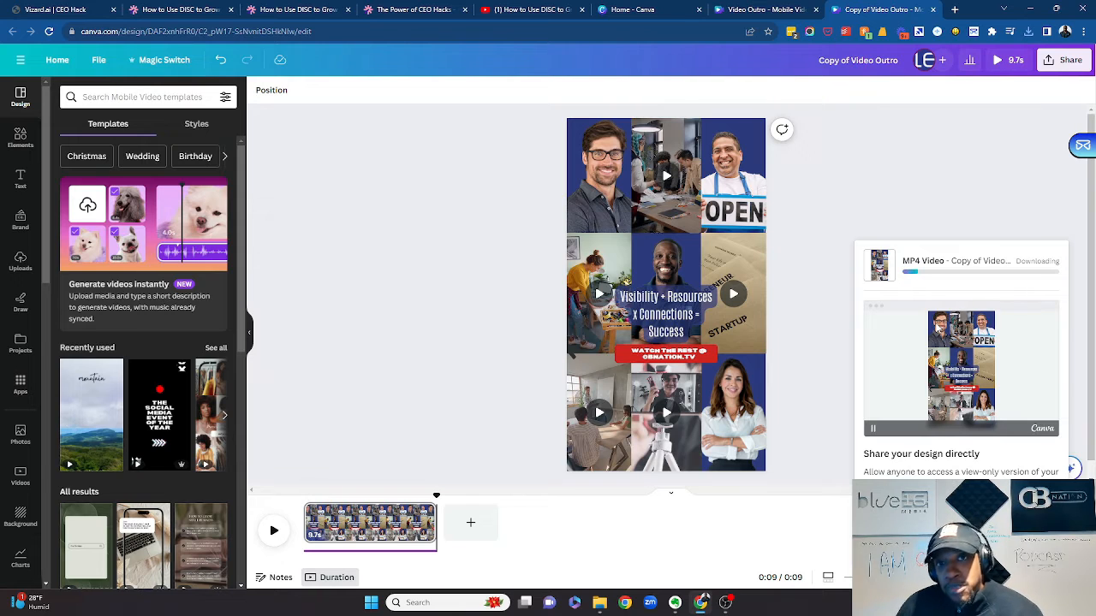
{"action": "mouse_move", "coordinate": [875, 272]}
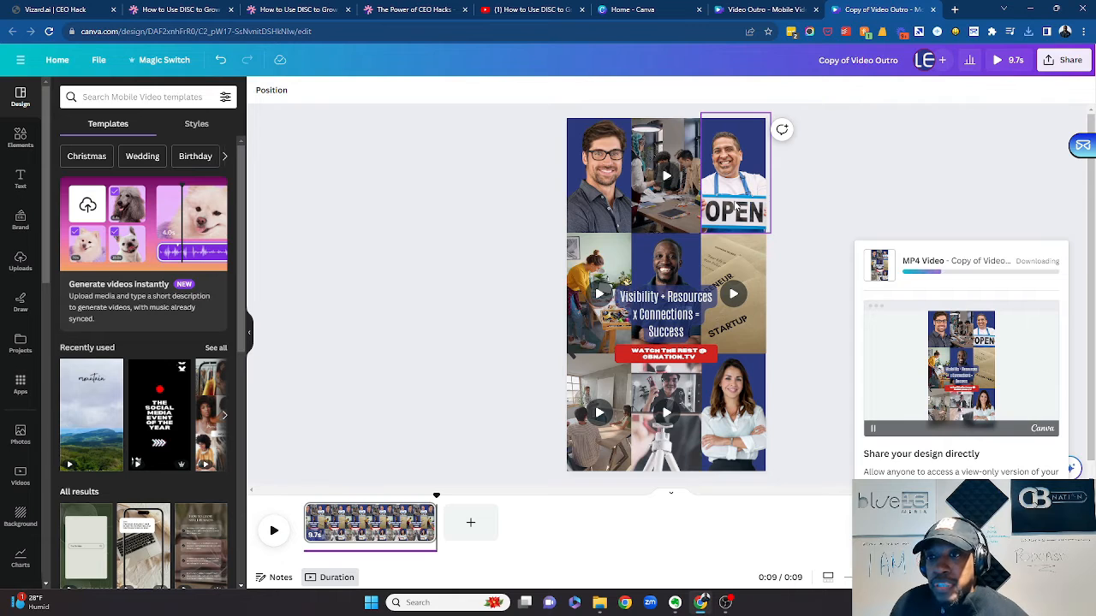
{"action": "left_click", "coordinate": [394, 8]}
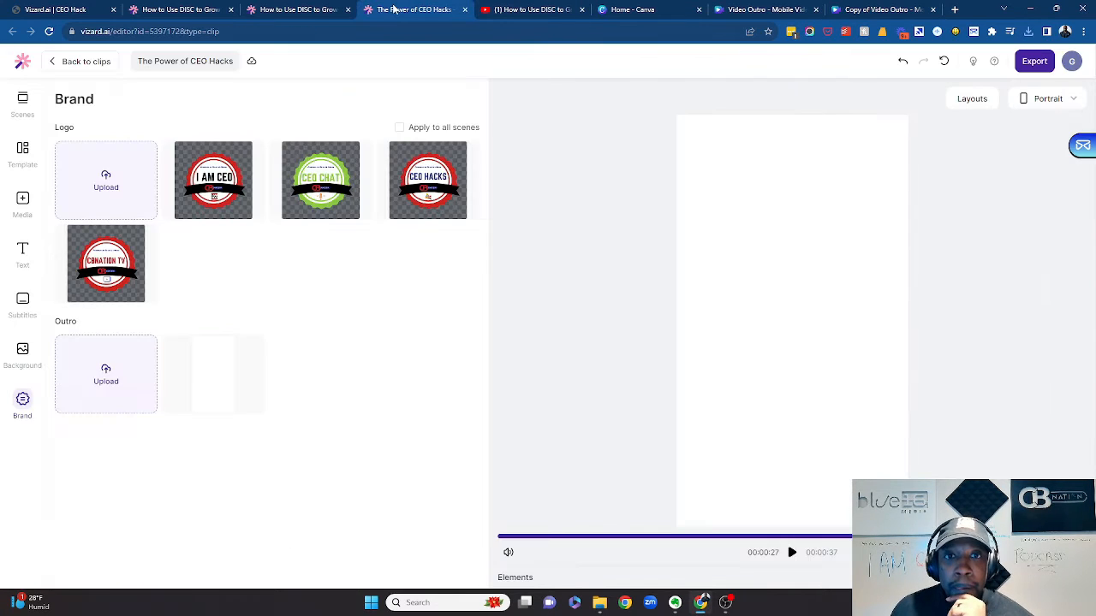
Switch to the project's clip list, open Creating a Phenomenal Workplace with DISC, and play the Unleashing True Power with DISC clip.
{"action": "left_click", "coordinate": [307, 11]}
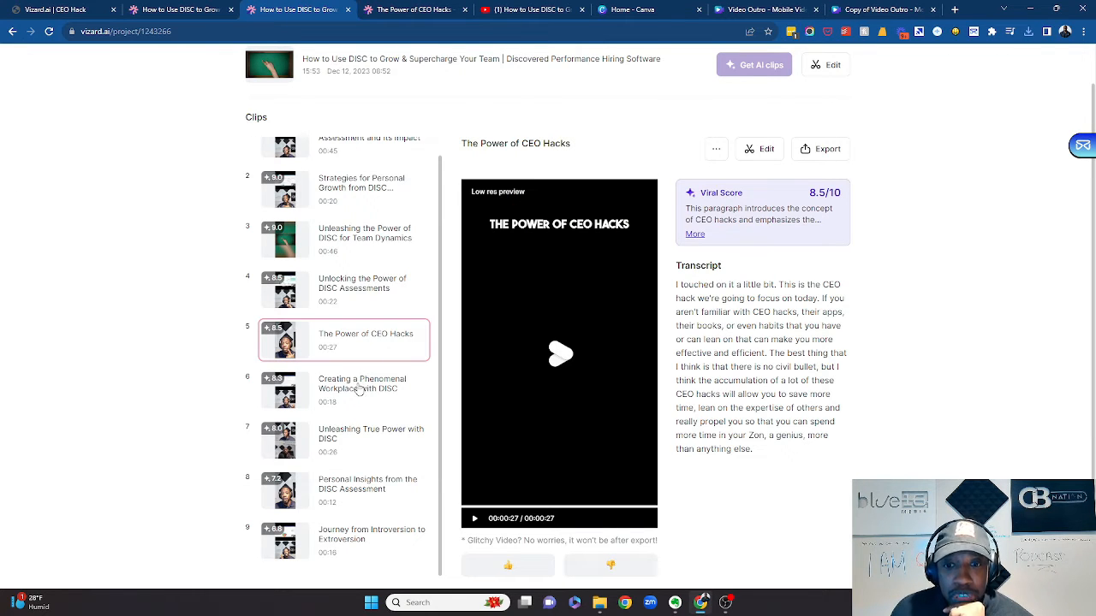
{"action": "left_click", "coordinate": [334, 408]}
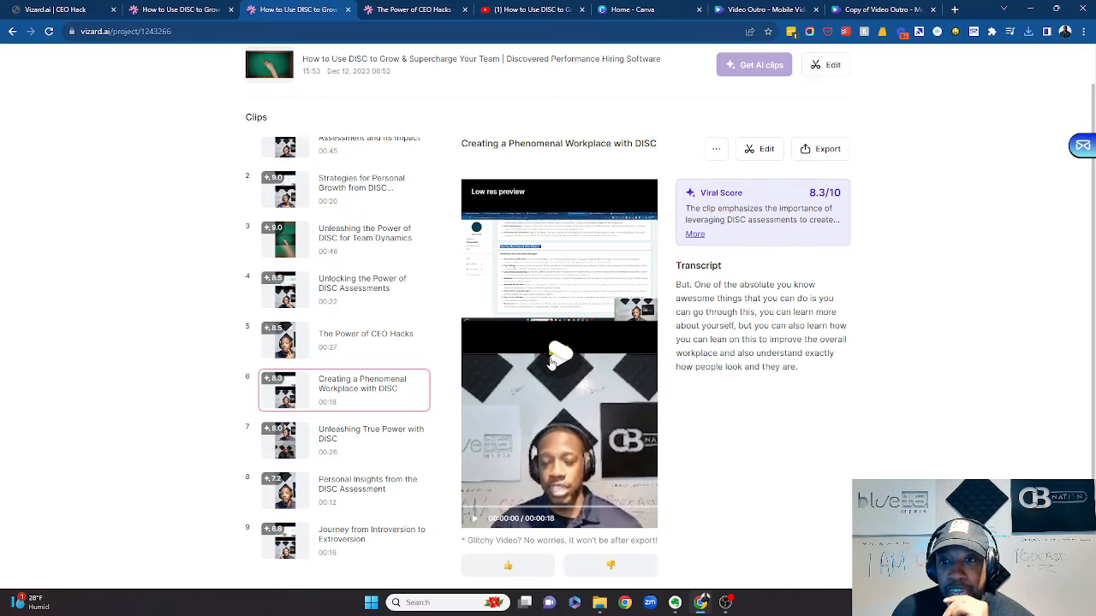
{"action": "left_click", "coordinate": [333, 453]}
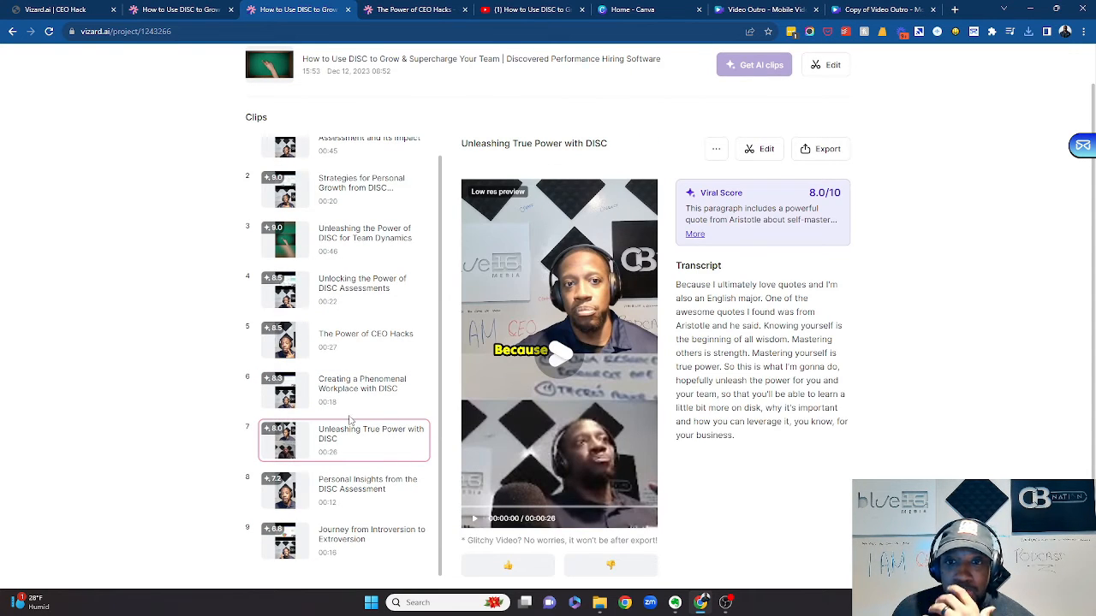
{"action": "left_click", "coordinate": [548, 360]}
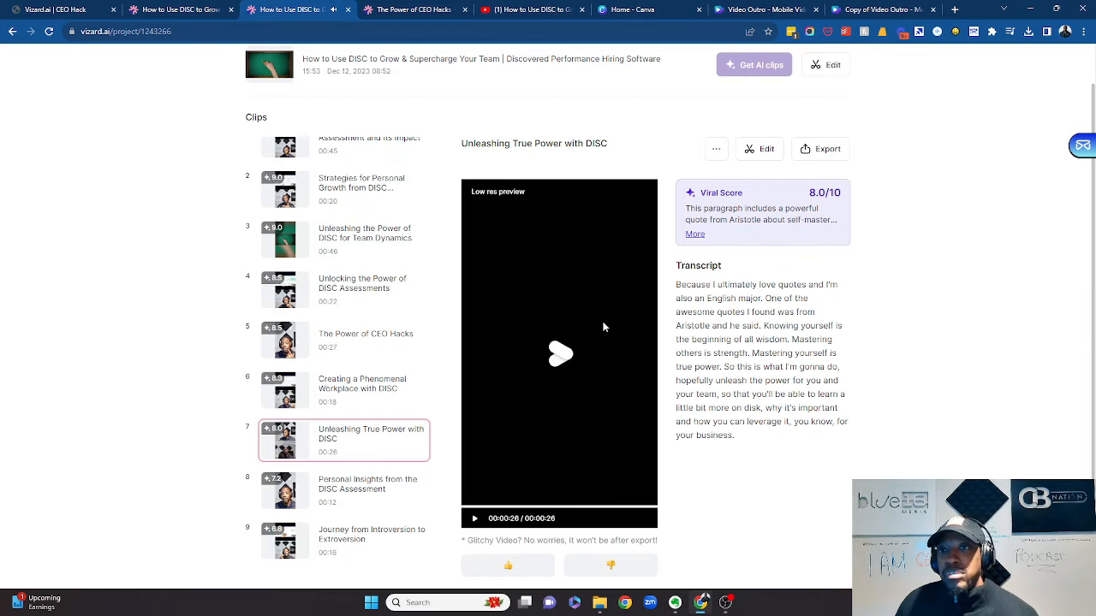
Preview the Journey from Introversion to Extroversion and Personal Insights from the DISC Assessment clips, pausing the playback.
{"action": "left_click", "coordinate": [346, 539]}
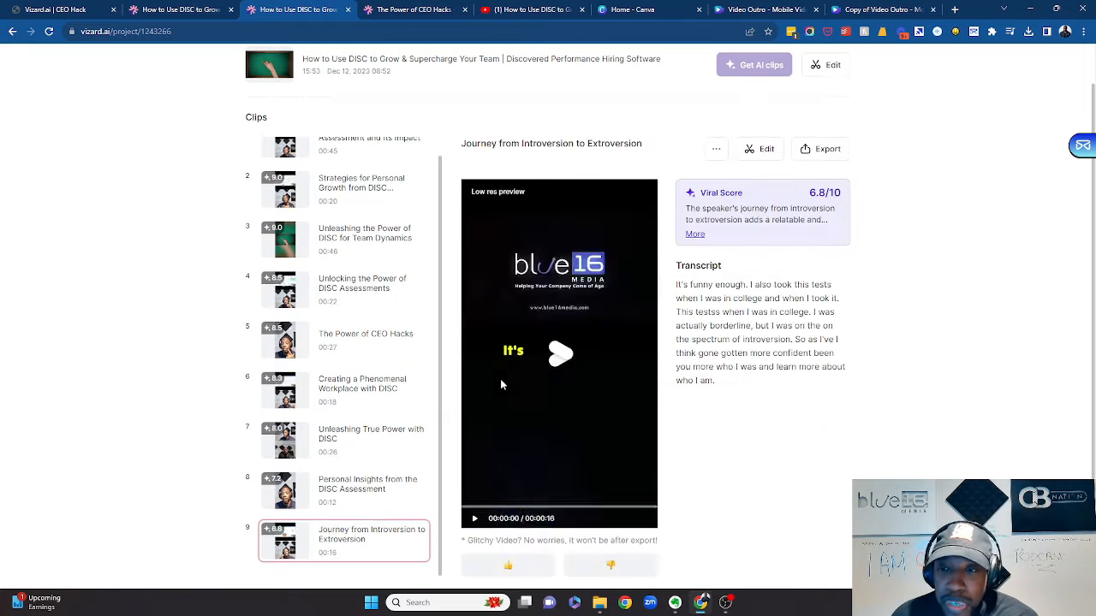
{"action": "left_click", "coordinate": [554, 354]}
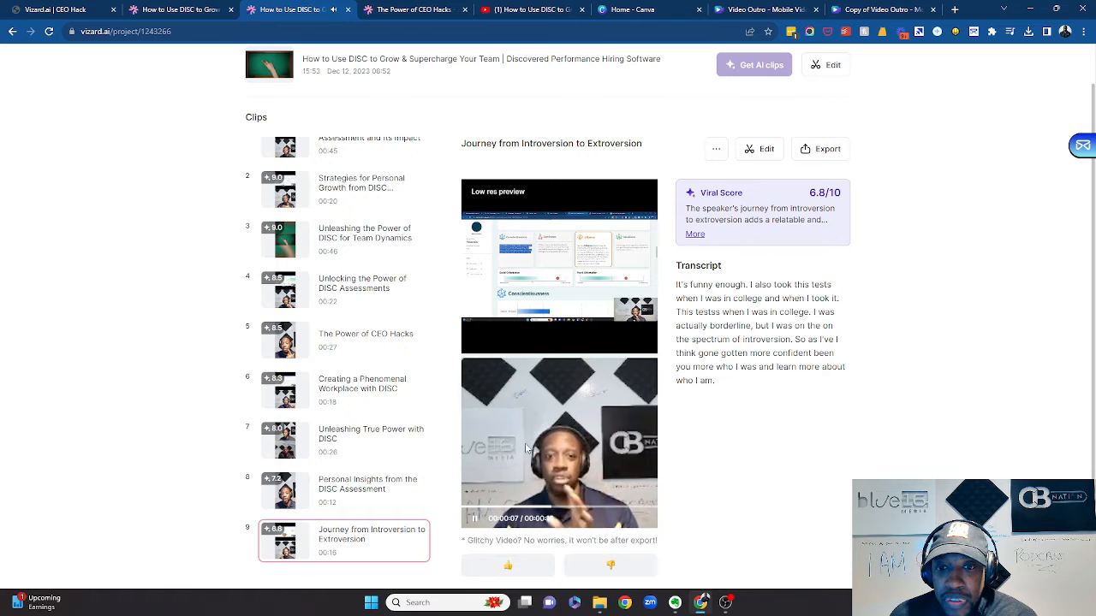
{"action": "left_click", "coordinate": [475, 518]}
{"action": "left_click", "coordinate": [383, 509]}
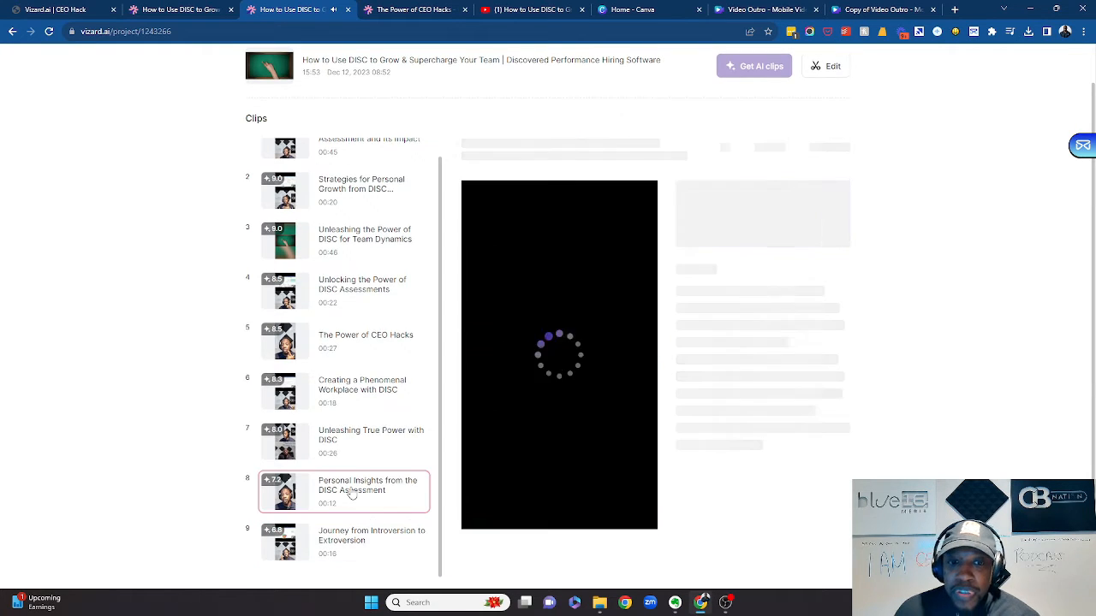
{"action": "left_click", "coordinate": [529, 428]}
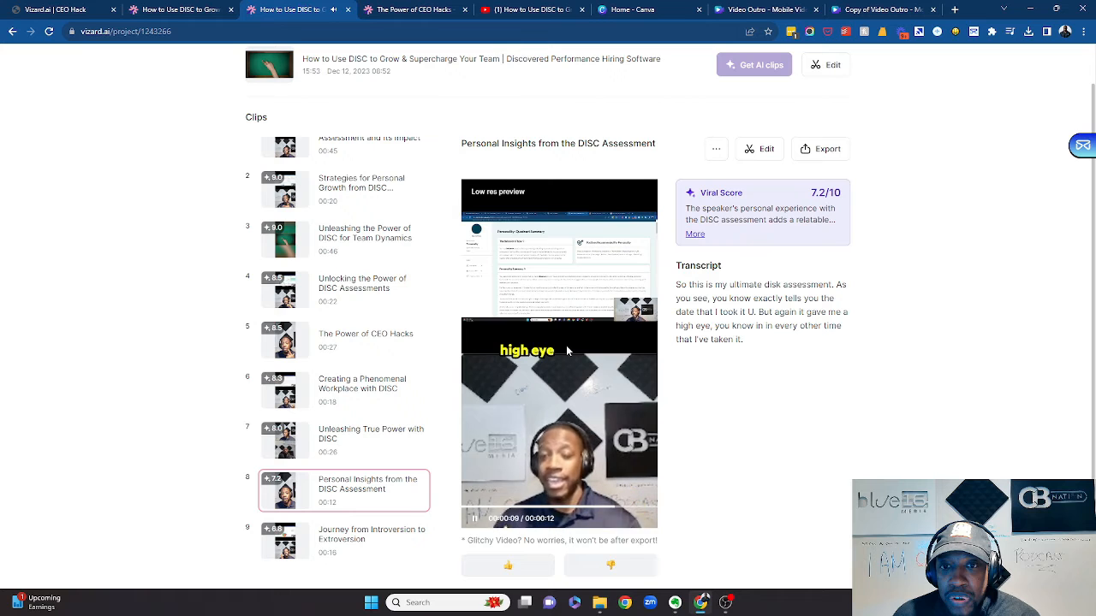
{"action": "left_click", "coordinate": [565, 352]}
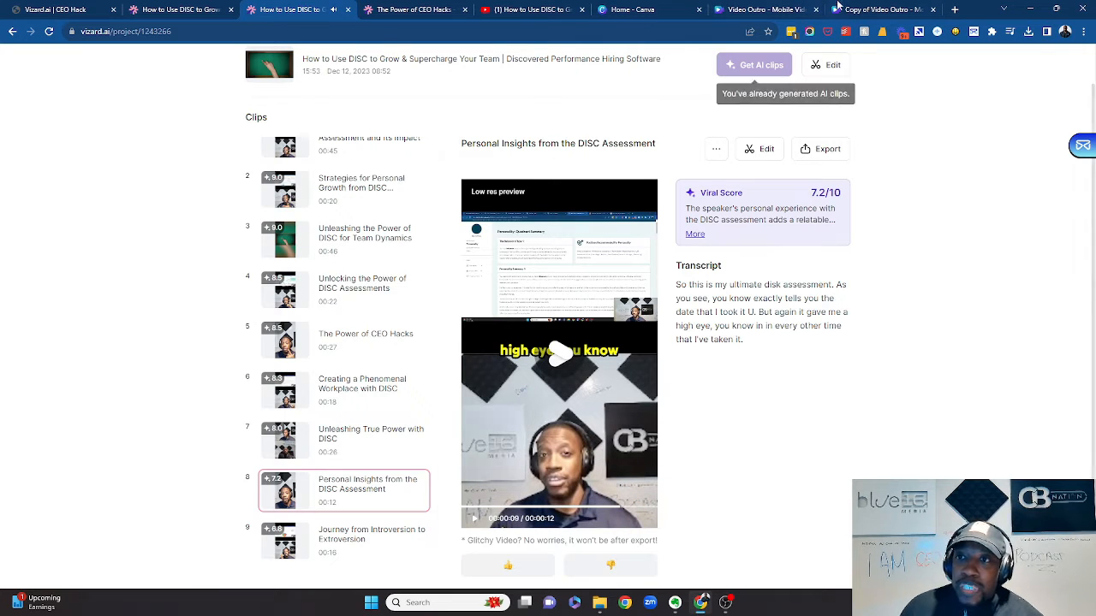
Switch to Canva to check the download of the Copy of Video Outro design and return to the Vizard clip editor.
{"action": "left_click", "coordinate": [869, 9]}
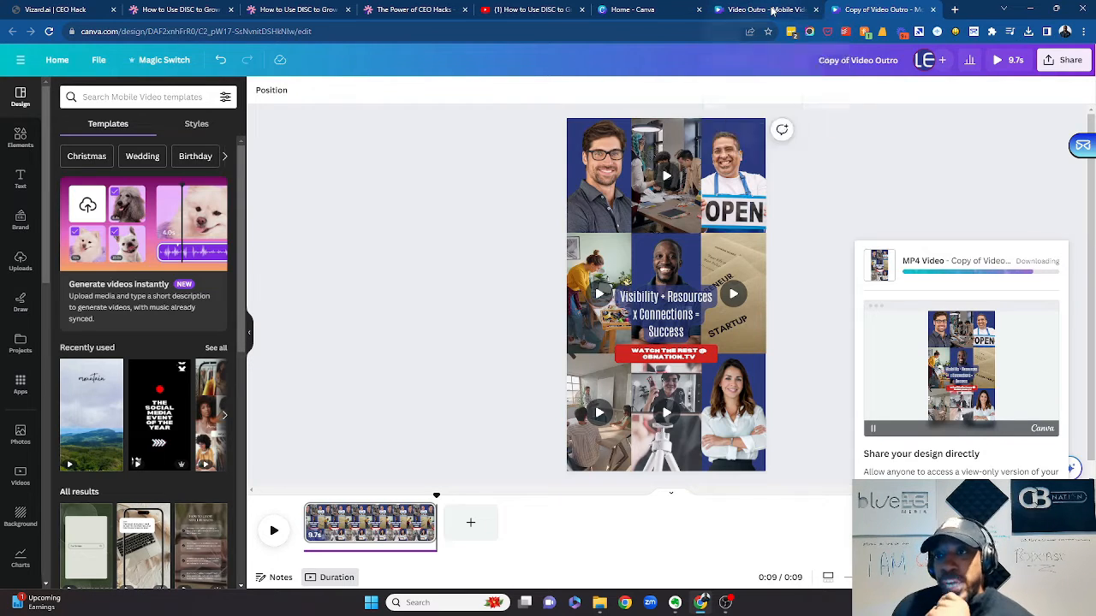
{"action": "left_click", "coordinate": [775, 11]}
{"action": "left_click", "coordinate": [405, 7]}
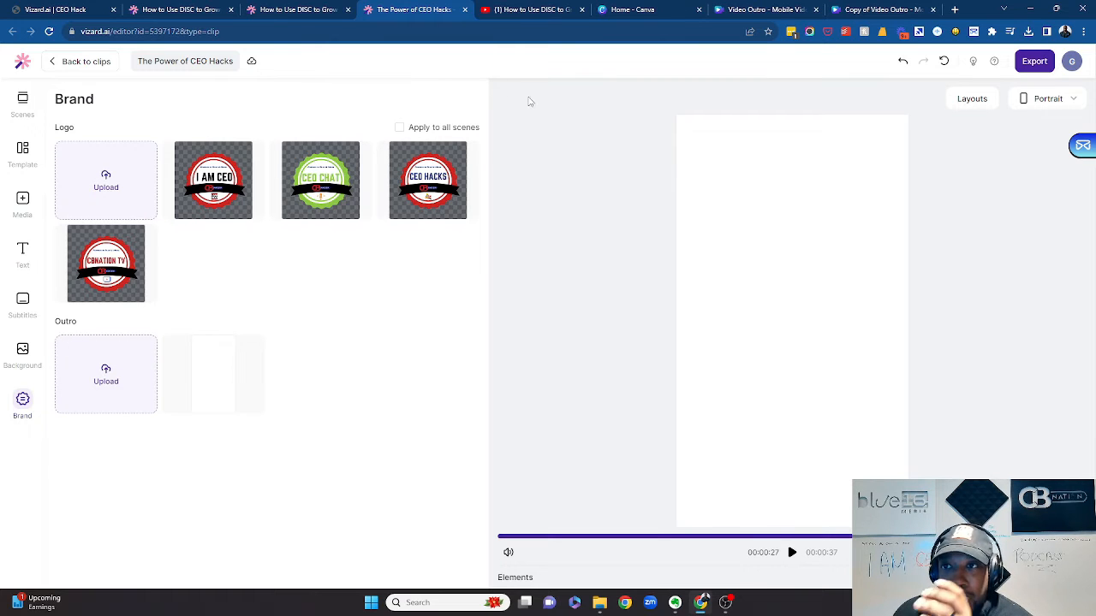
{"action": "left_click", "coordinate": [878, 10]}
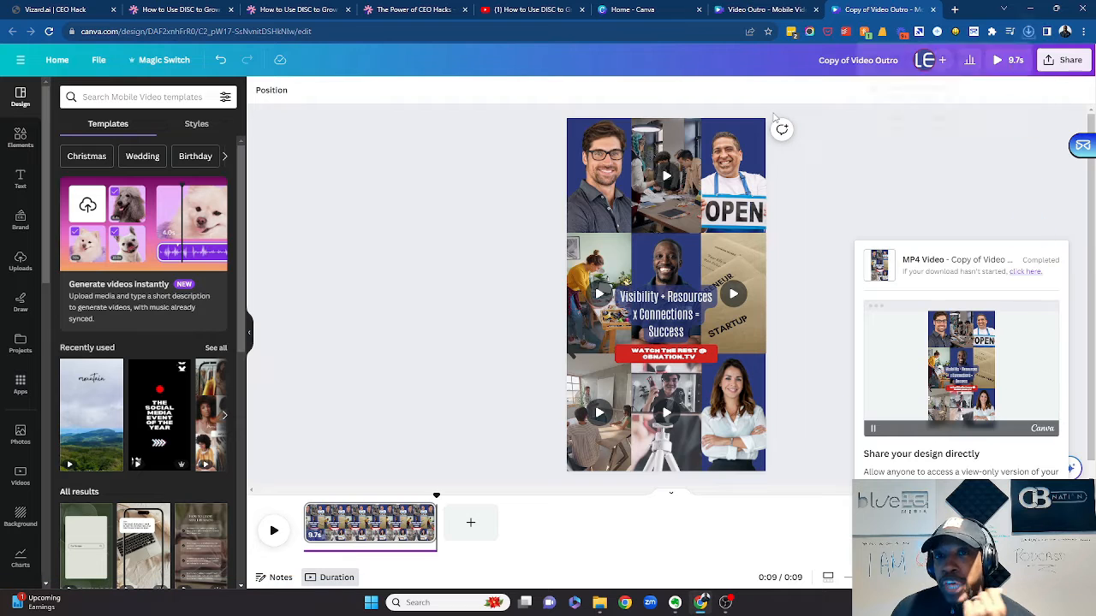
{"action": "left_click", "coordinate": [521, 10]}
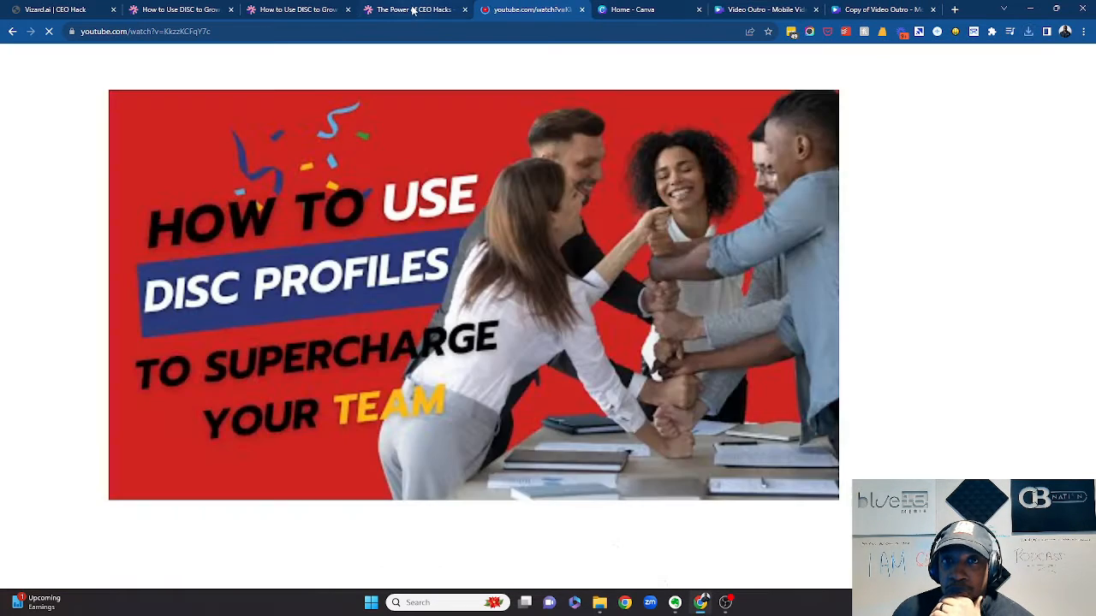
{"action": "left_click", "coordinate": [377, 10]}
{"action": "left_click", "coordinate": [317, 9]}
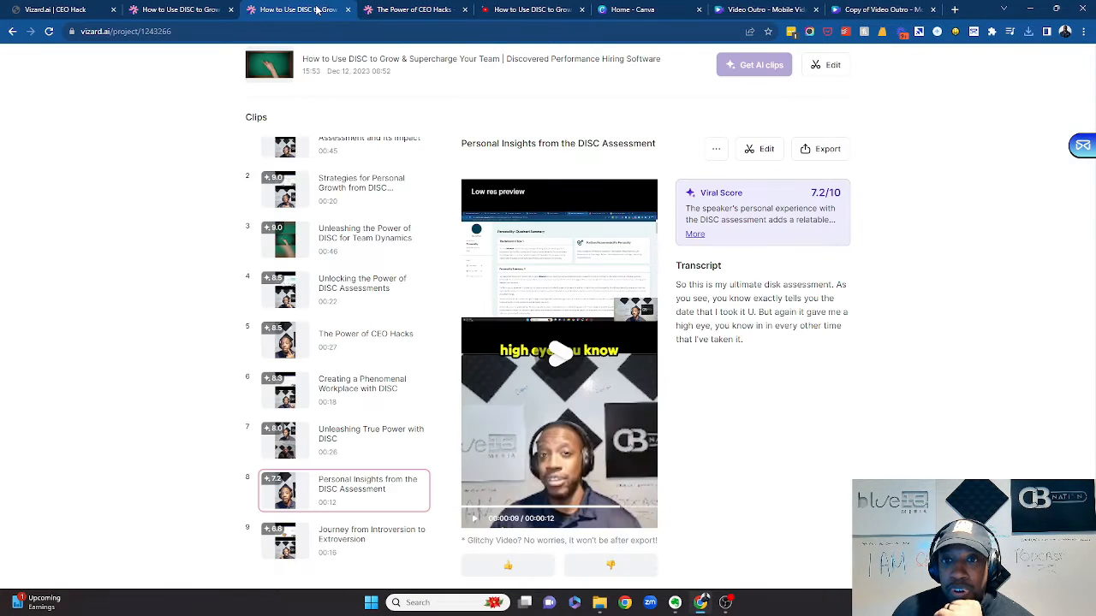
{"action": "left_click", "coordinate": [430, 12]}
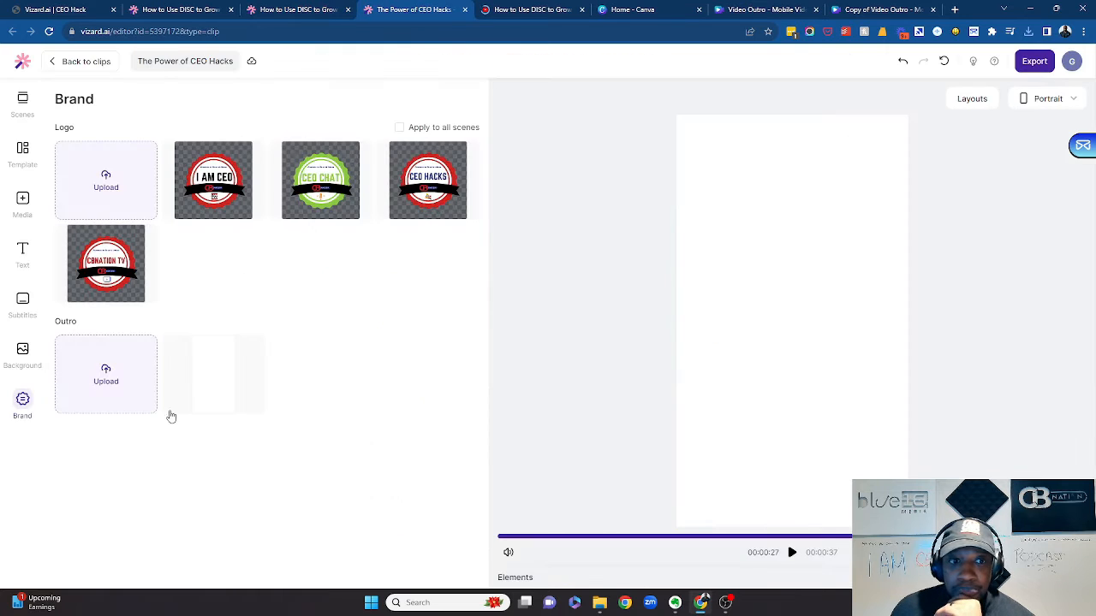
Upload the Copy of Video Outro MP4 from Downloads as a brand outro and add it to the clip, pausing its preview.
{"action": "left_click", "coordinate": [107, 376]}
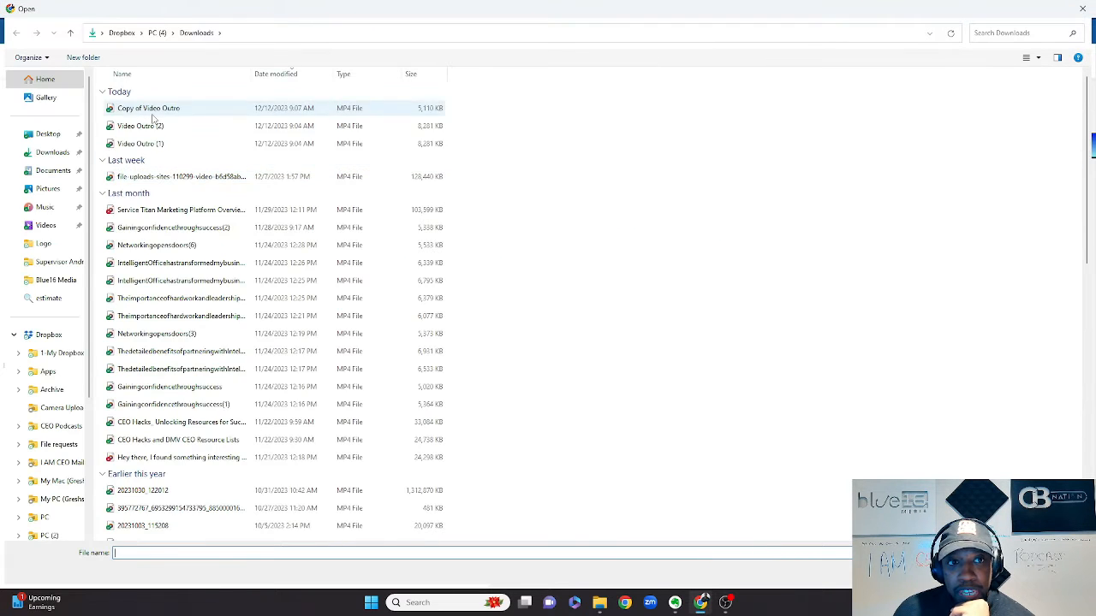
{"action": "double_click", "coordinate": [152, 111]}
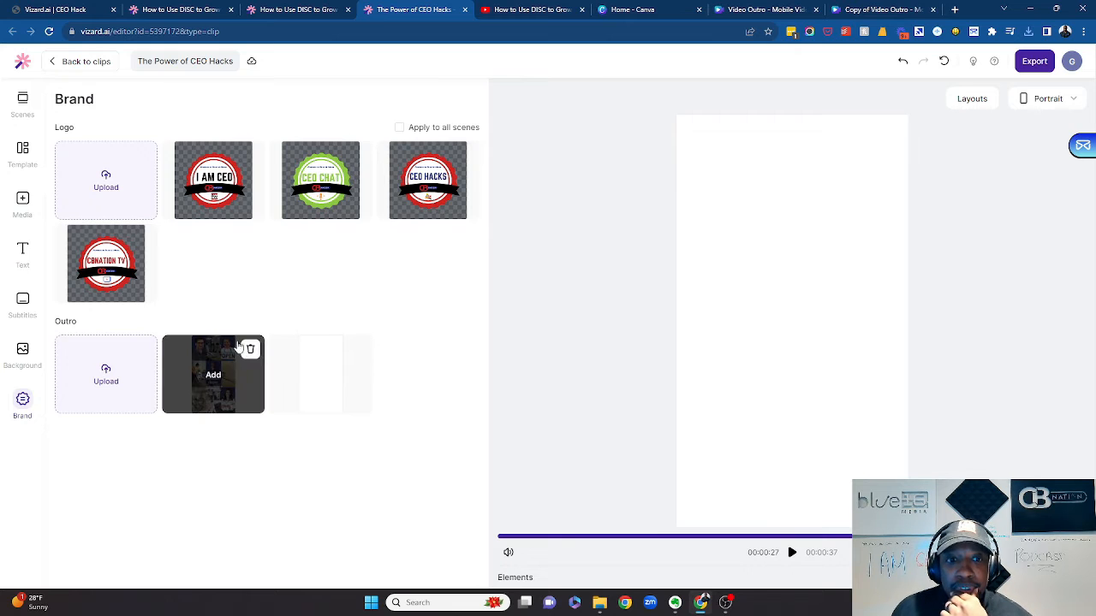
{"action": "left_click", "coordinate": [213, 379]}
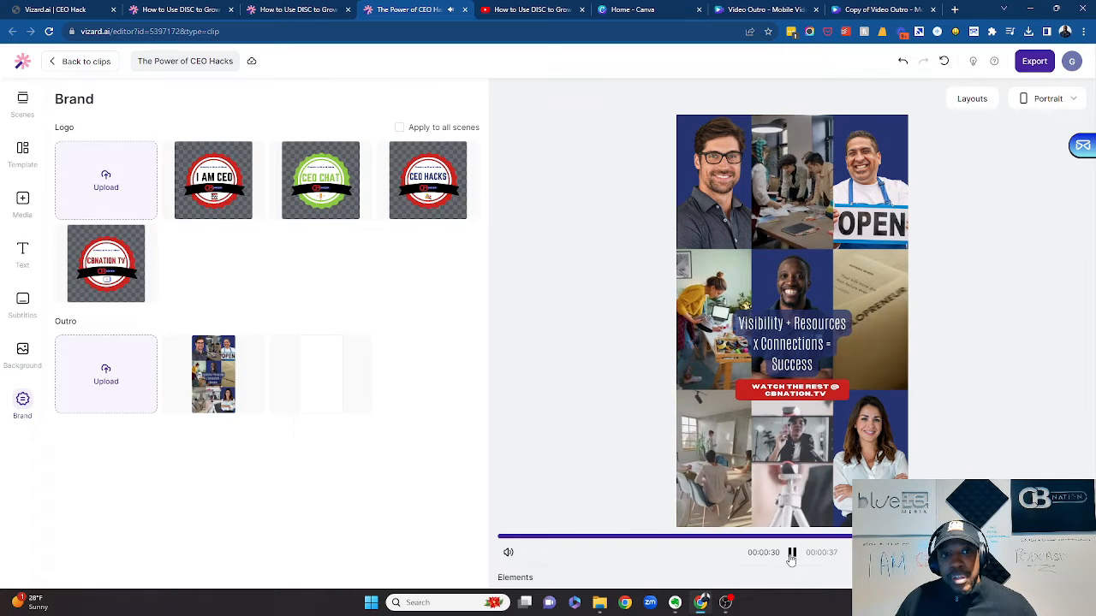
{"action": "left_click", "coordinate": [792, 554]}
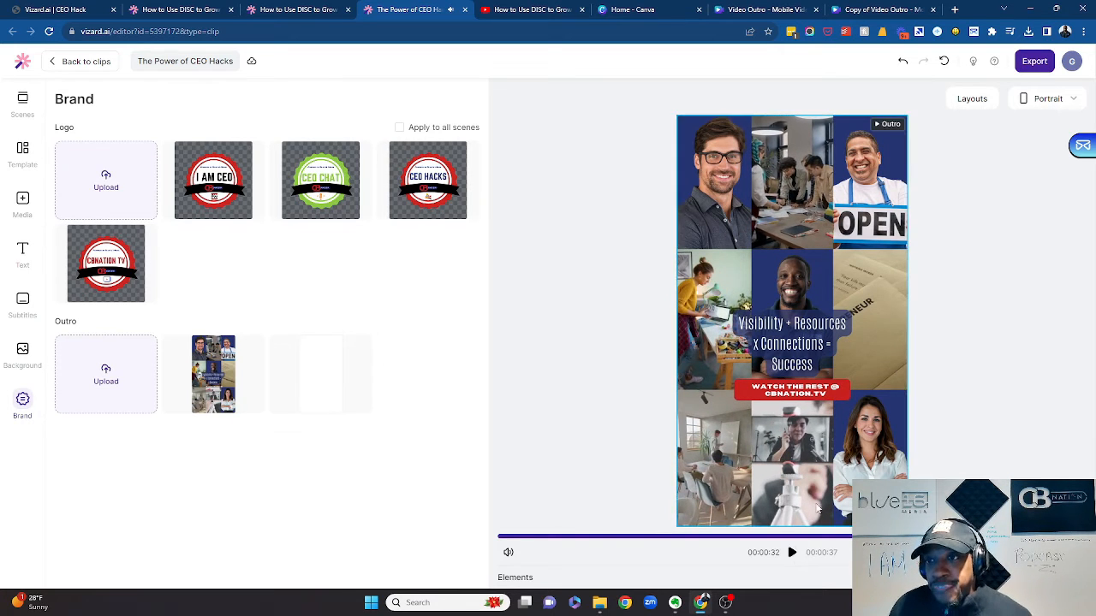
Export The Power of CEO Hacks clip and copy the share link from its exported video page.
{"action": "left_click", "coordinate": [1035, 63]}
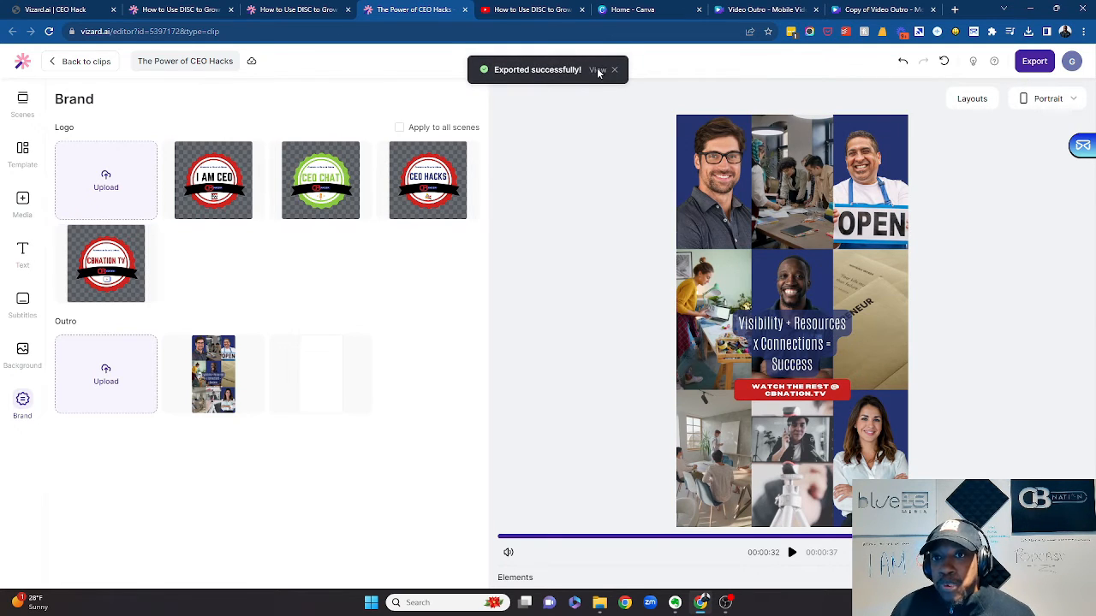
{"action": "left_click", "coordinate": [598, 70]}
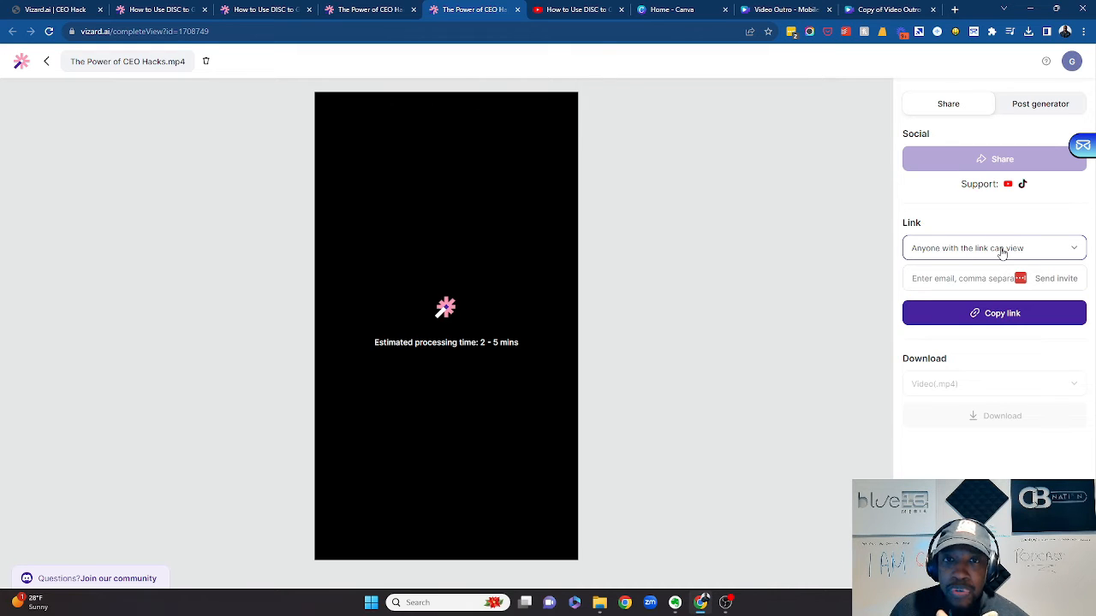
{"action": "left_click", "coordinate": [1044, 317]}
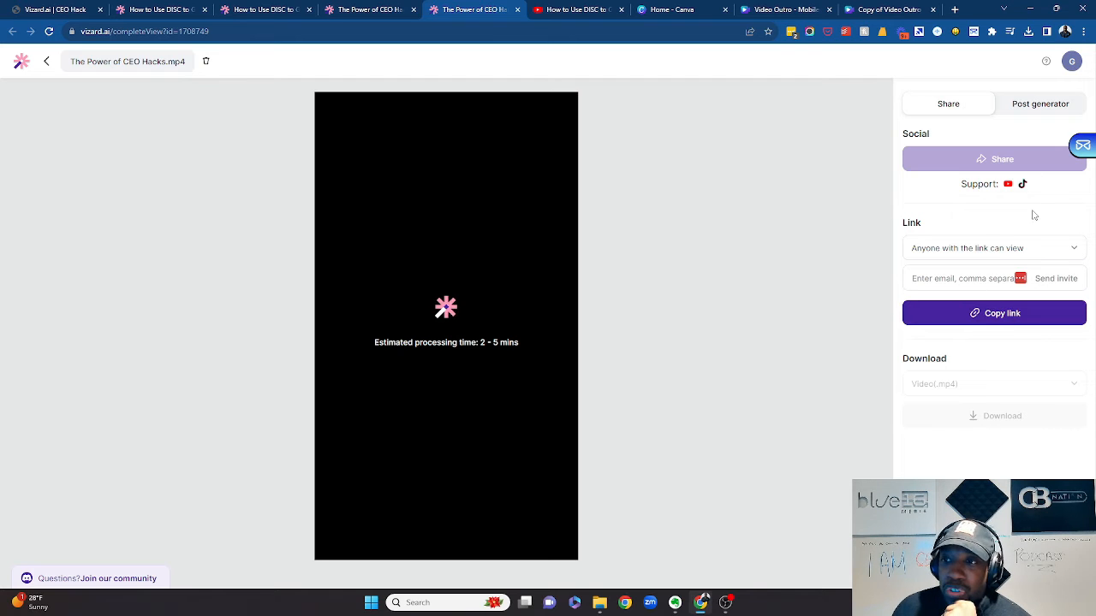
Generate social media posts for the exported clip with the post generator and show the YouTube post.
{"action": "left_click", "coordinate": [1027, 114]}
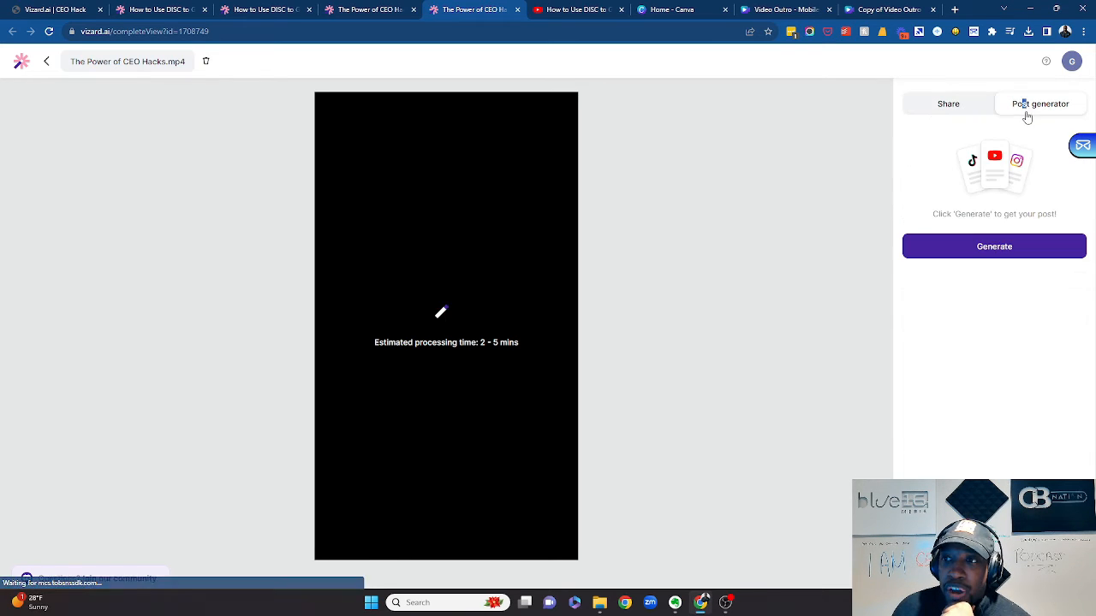
{"action": "left_click", "coordinate": [982, 253]}
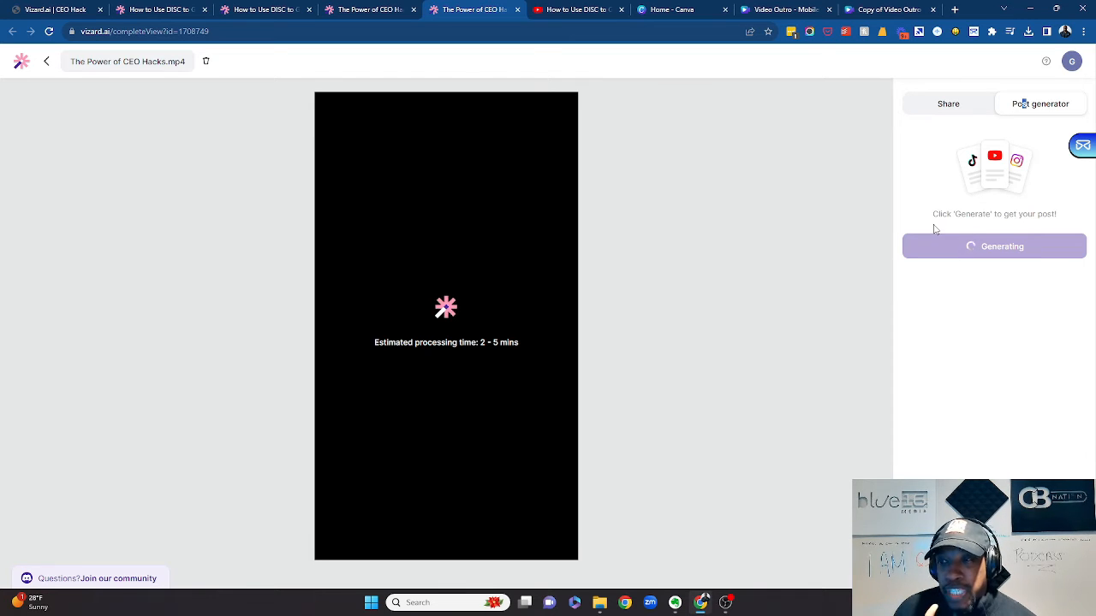
{"action": "left_click", "coordinate": [983, 171]}
{"action": "left_click", "coordinate": [1009, 151]}
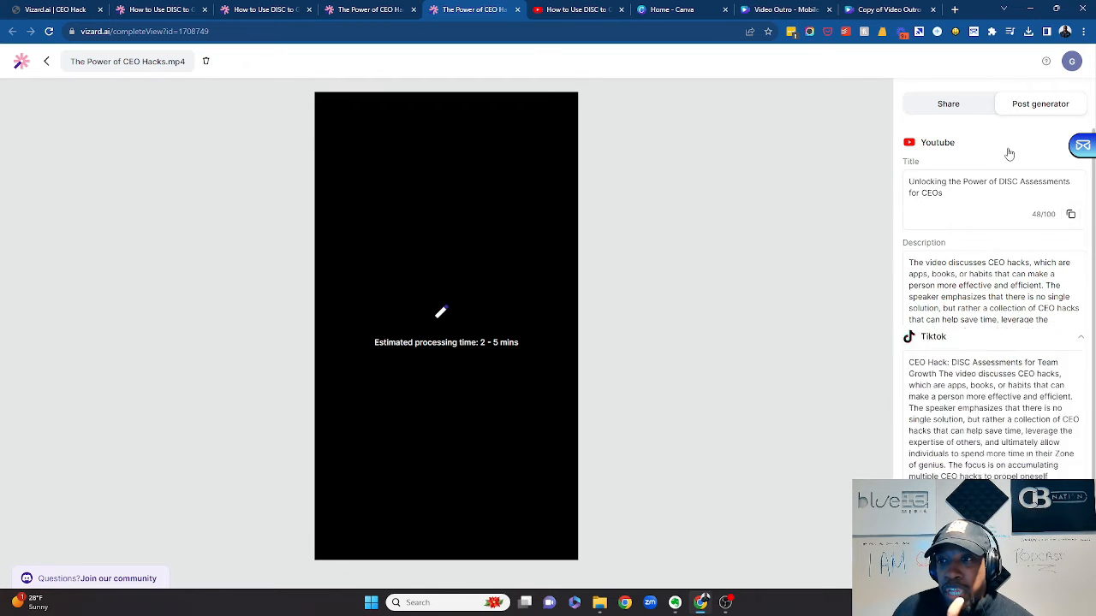
Review the generated YouTube title, description and tags, the #vizard hashtag, and the TikTok, Instagram, Twitter and LinkedIn posts.
{"action": "scroll", "coordinate": [976, 257], "scroll_direction": "down", "scroll_amount": 2}
{"action": "scroll", "coordinate": [976, 262], "scroll_direction": "up", "scroll_amount": 2}
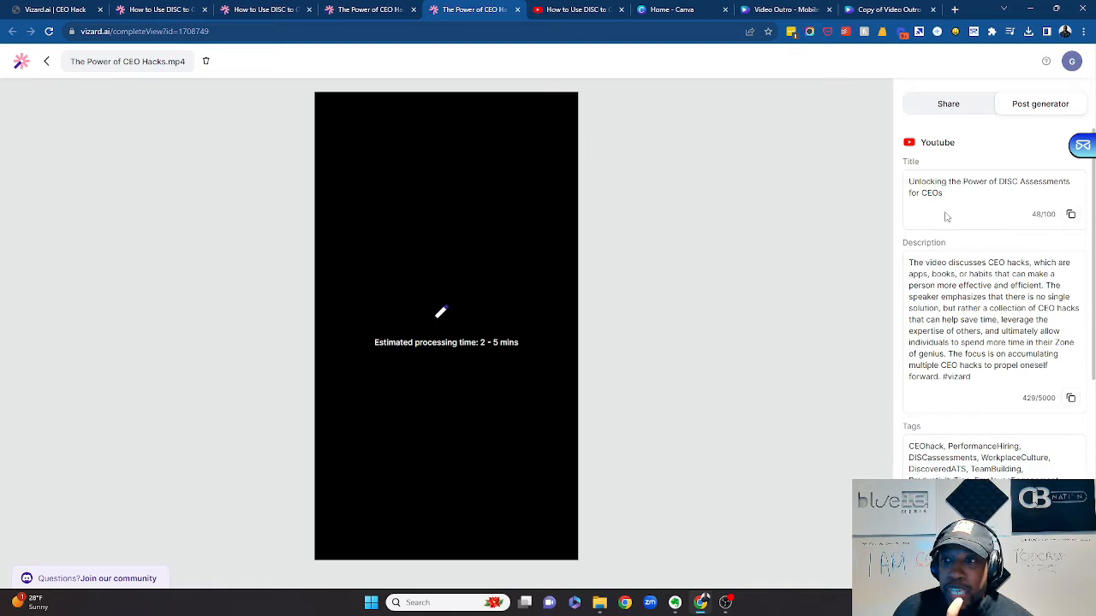
{"action": "scroll", "coordinate": [963, 336], "scroll_direction": "down", "scroll_amount": 5}
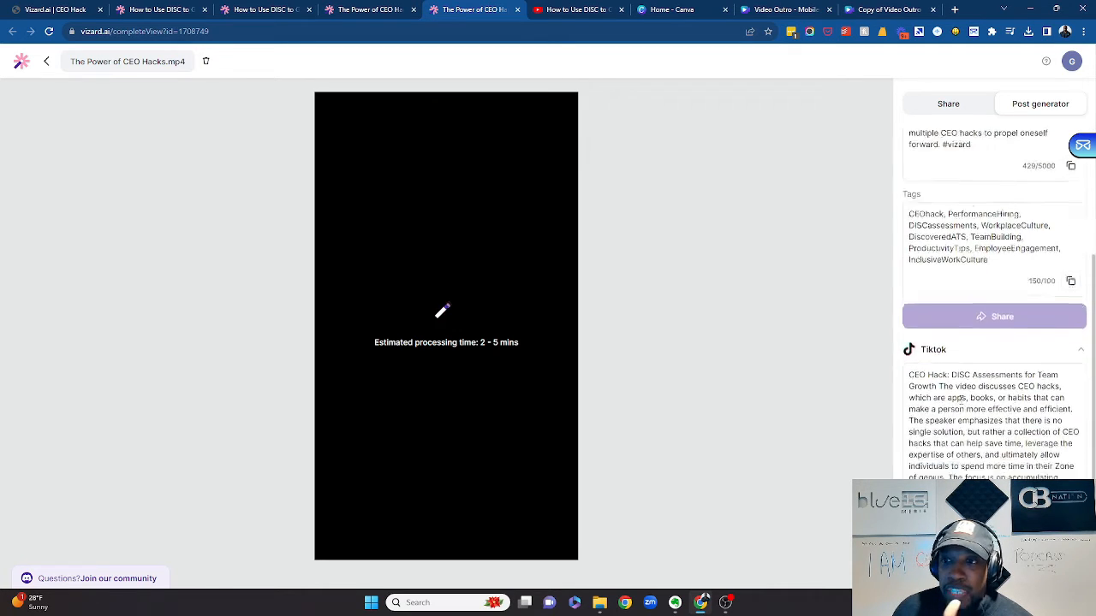
{"action": "scroll", "coordinate": [985, 257], "scroll_direction": "up", "scroll_amount": 4}
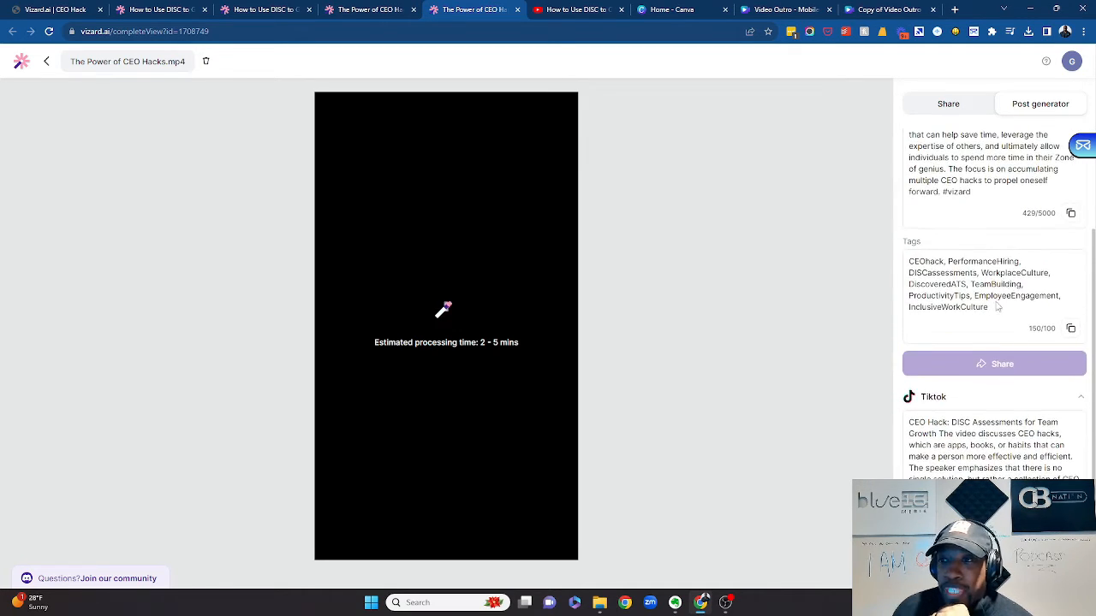
{"action": "scroll", "coordinate": [985, 257], "scroll_direction": "up", "scroll_amount": 2}
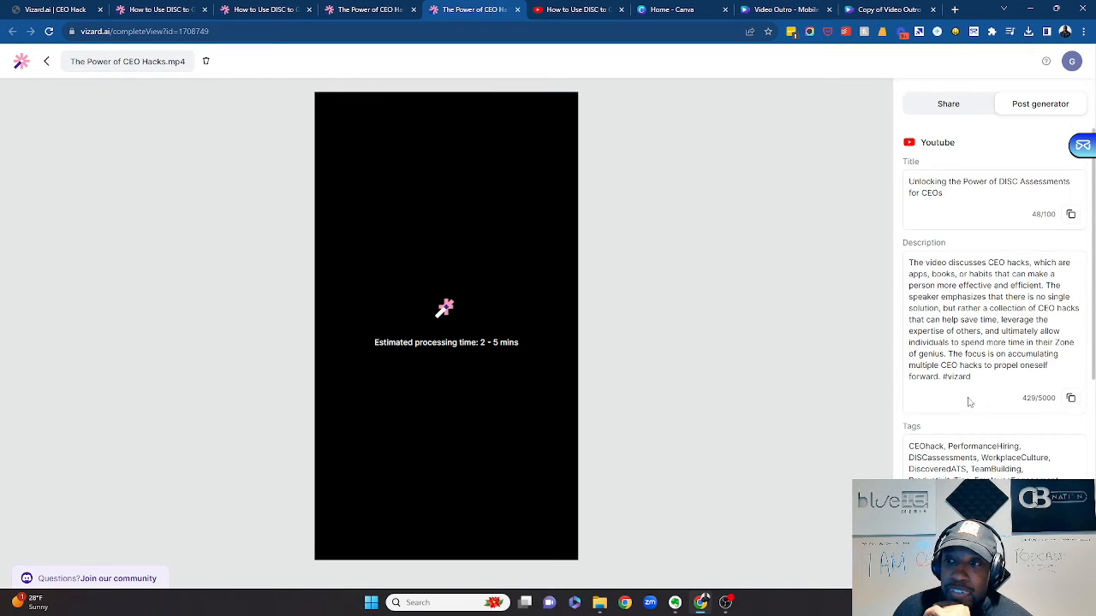
{"action": "left_click_drag", "start_coordinate": [973, 377], "coordinate": [943, 376]}
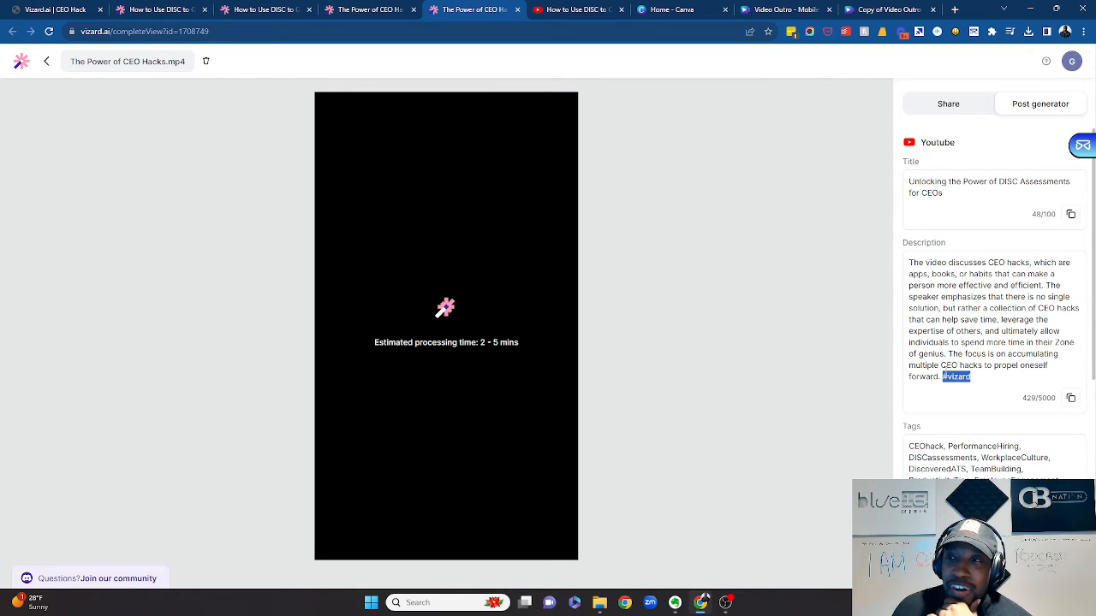
{"action": "scroll", "coordinate": [959, 363], "scroll_direction": "down", "scroll_amount": 3}
{"action": "scroll", "coordinate": [982, 411], "scroll_direction": "down", "scroll_amount": 2}
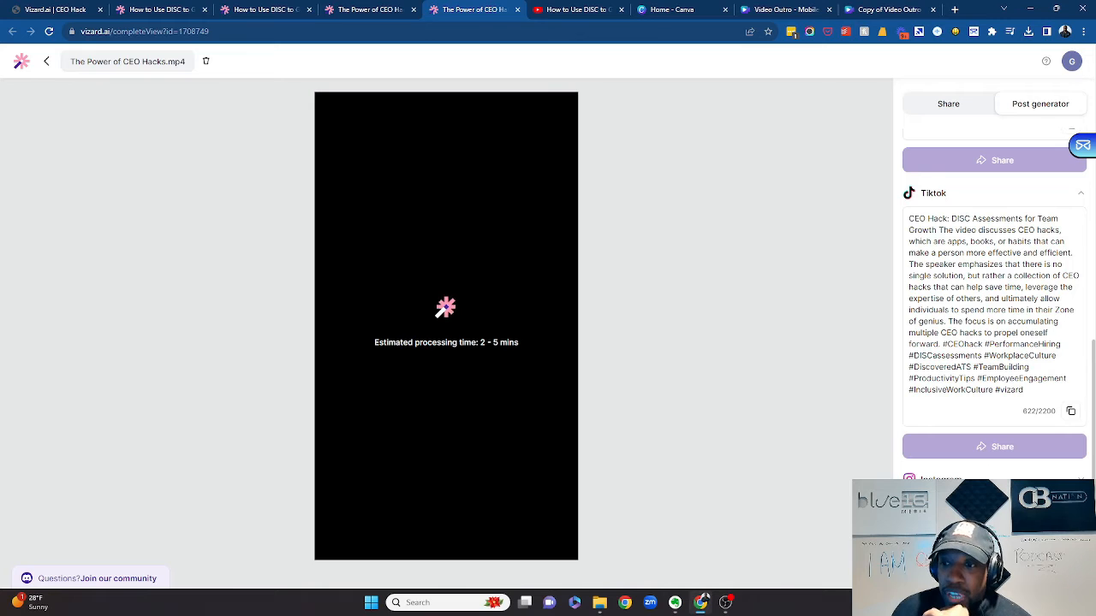
{"action": "scroll", "coordinate": [993, 299], "scroll_direction": "down", "scroll_amount": 3}
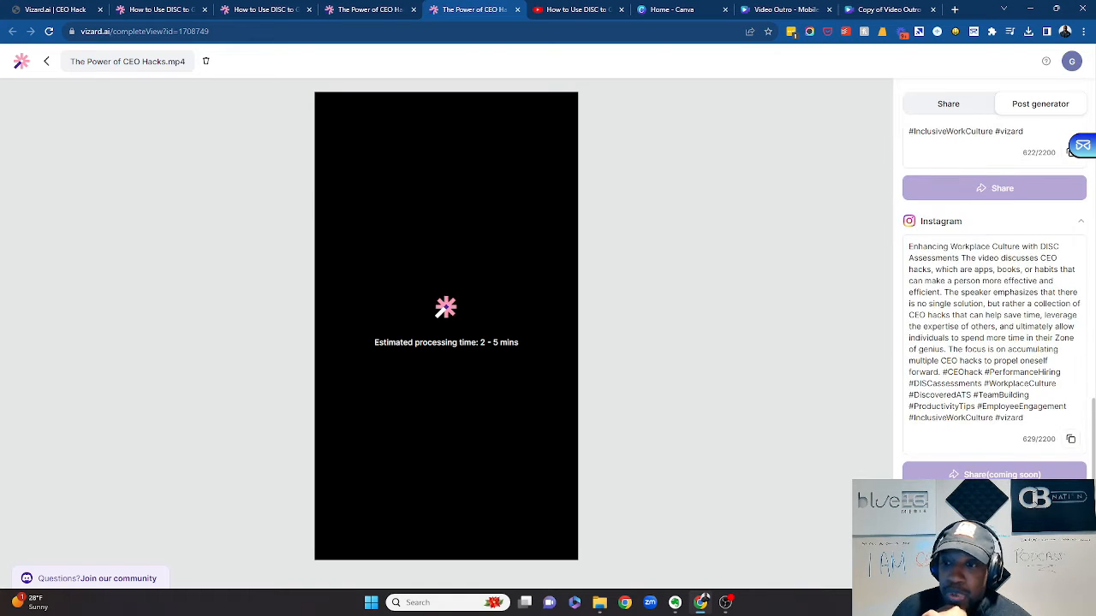
{"action": "scroll", "coordinate": [1002, 448], "scroll_direction": "down", "scroll_amount": 3}
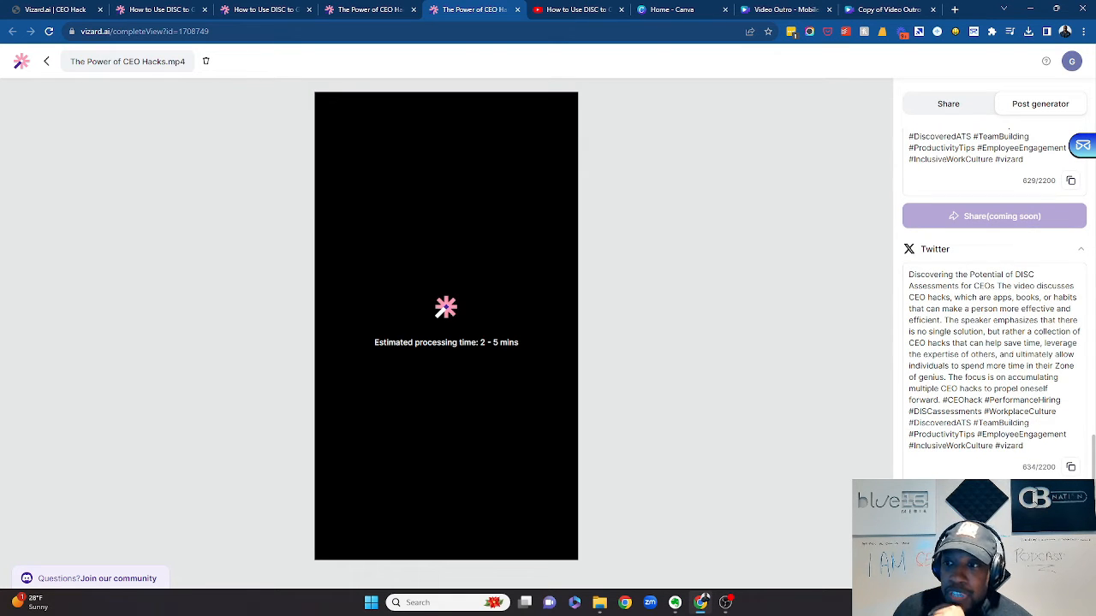
{"action": "scroll", "coordinate": [1019, 471], "scroll_direction": "down", "scroll_amount": 3}
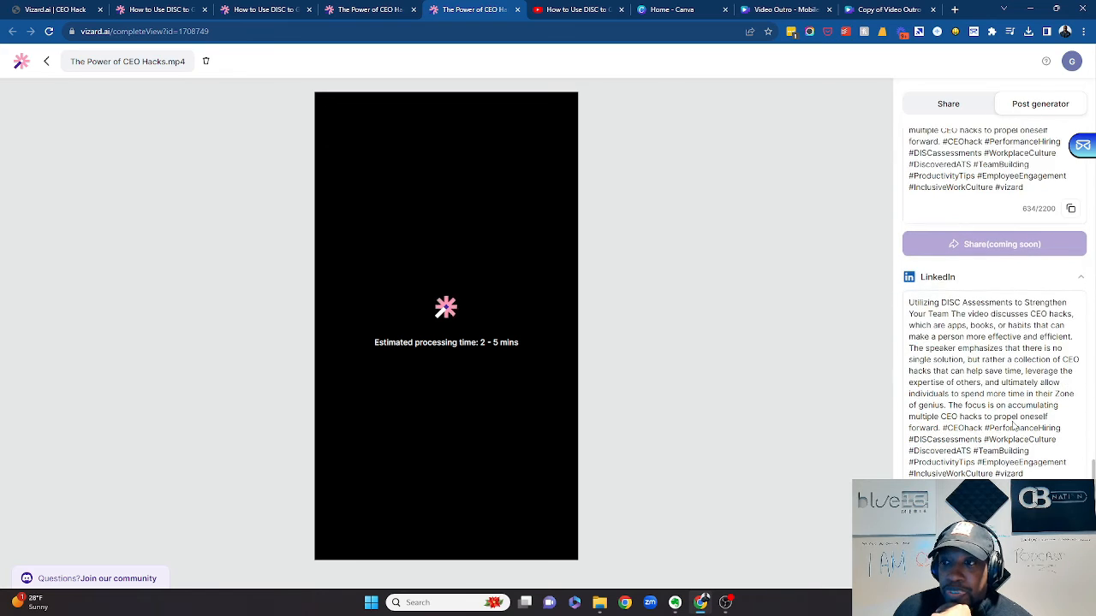
{"action": "scroll", "coordinate": [989, 470], "scroll_direction": "down", "scroll_amount": 3}
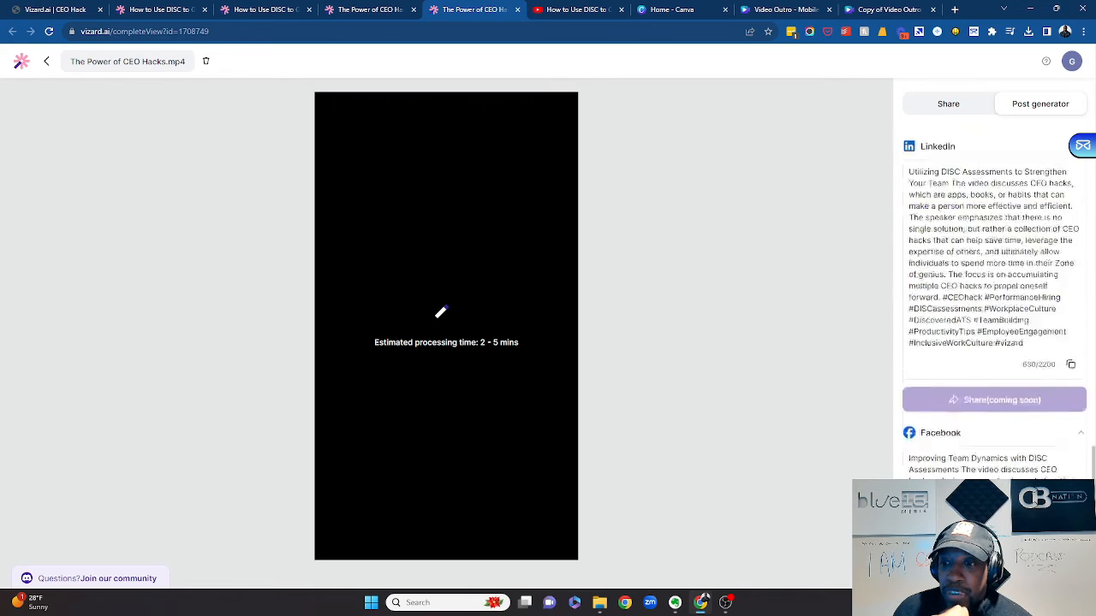
Look back over the generated posts from LinkedIn up to the YouTube title and description.
{"action": "scroll", "coordinate": [989, 469], "scroll_direction": "up", "scroll_amount": 5}
{"action": "scroll", "coordinate": [991, 467], "scroll_direction": "up", "scroll_amount": 8}
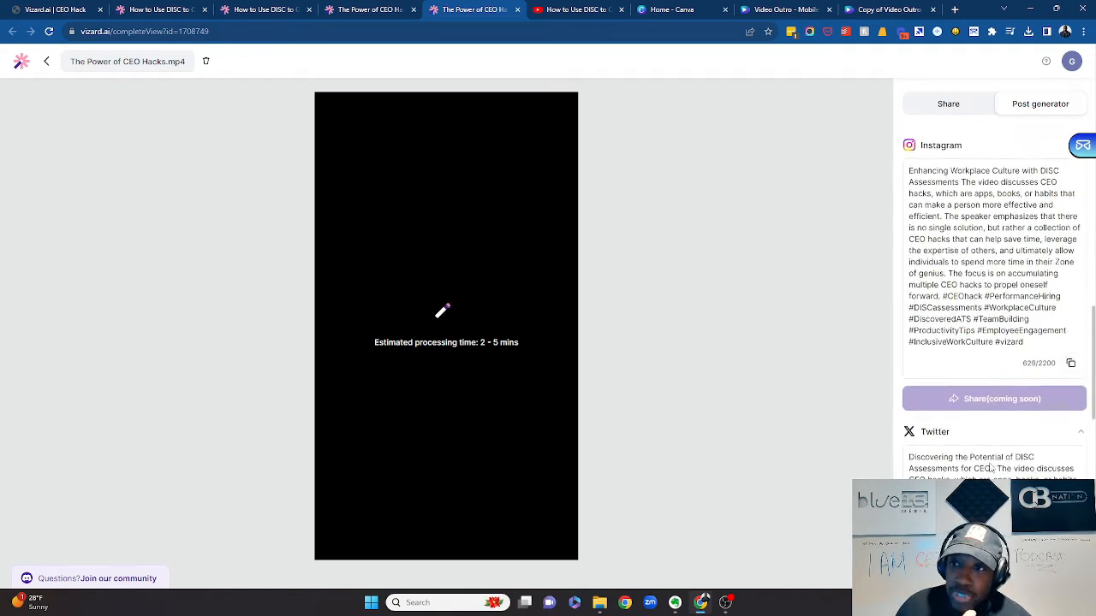
{"action": "scroll", "coordinate": [990, 467], "scroll_direction": "up", "scroll_amount": 1}
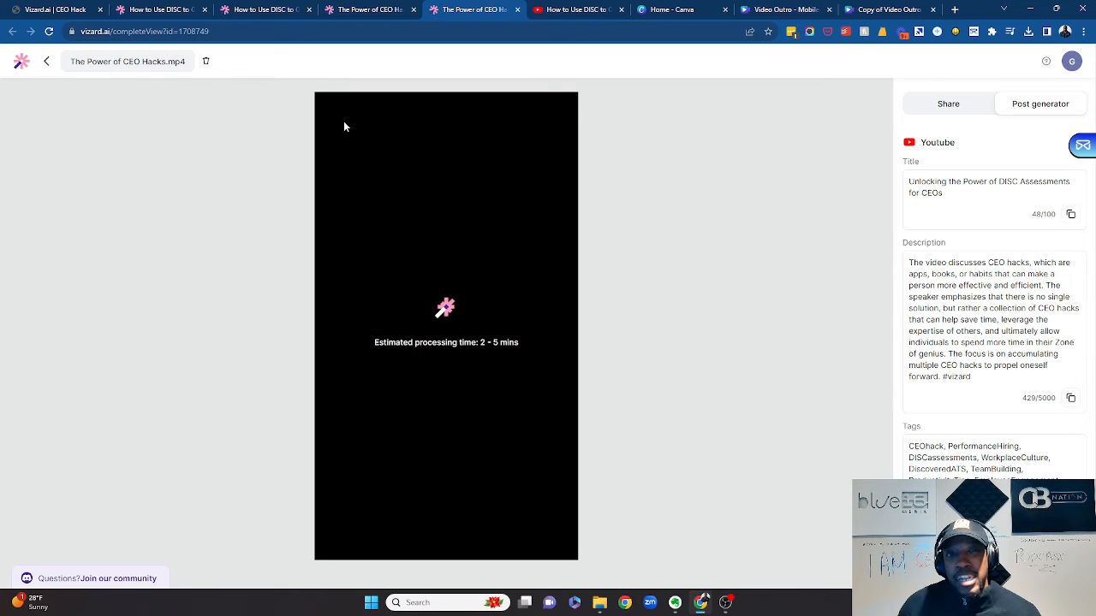
Return to the DISC project's clip list and open the full 15:53 source video for editing.
{"action": "left_click", "coordinate": [84, 10]}
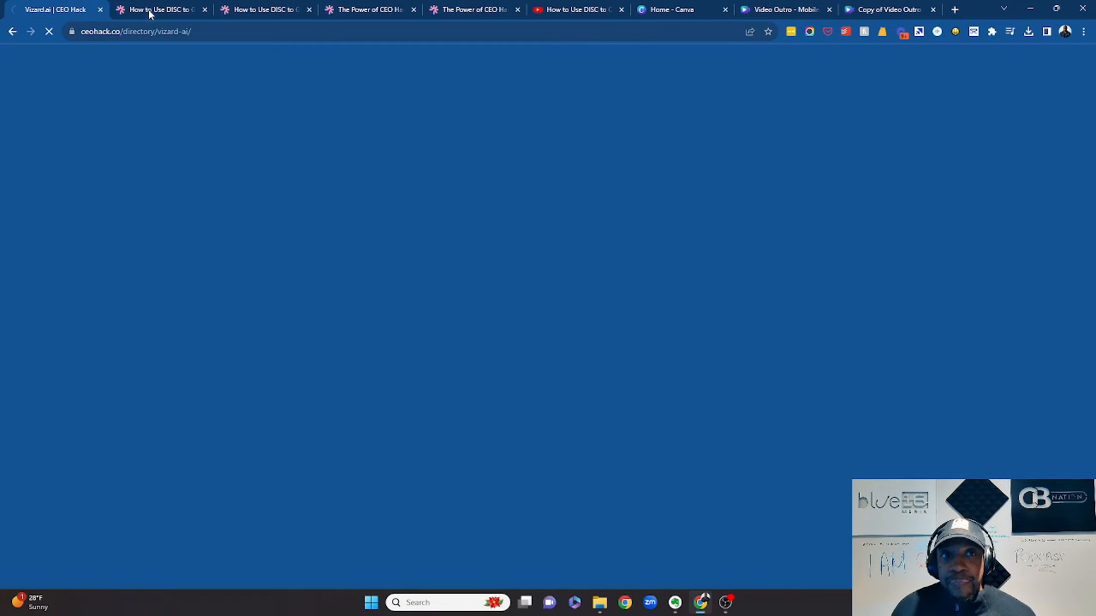
{"action": "left_click", "coordinate": [149, 10]}
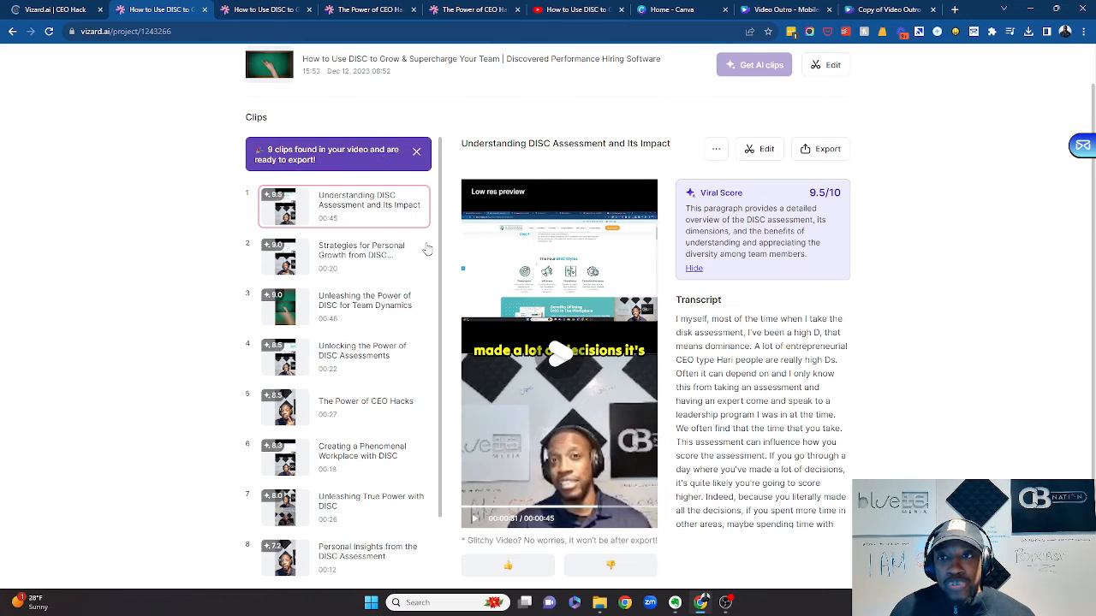
{"action": "scroll", "coordinate": [427, 248], "scroll_direction": "down", "scroll_amount": 1}
{"action": "scroll", "coordinate": [293, 518], "scroll_direction": "down", "scroll_amount": 1}
{"action": "scroll", "coordinate": [411, 428], "scroll_direction": "up", "scroll_amount": 2}
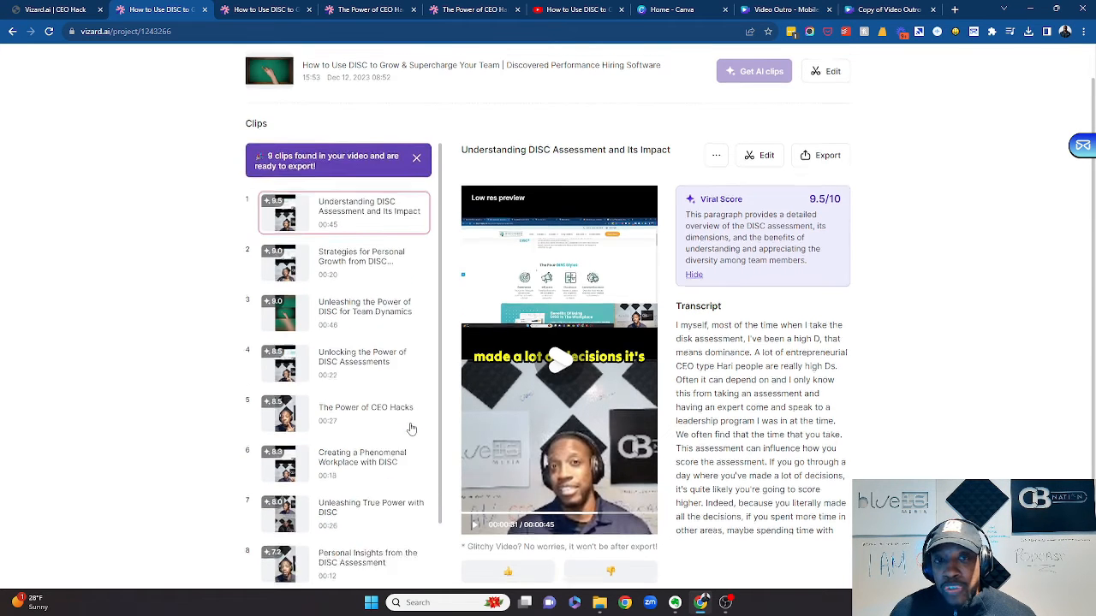
{"action": "scroll", "coordinate": [411, 428], "scroll_direction": "up", "scroll_amount": 1}
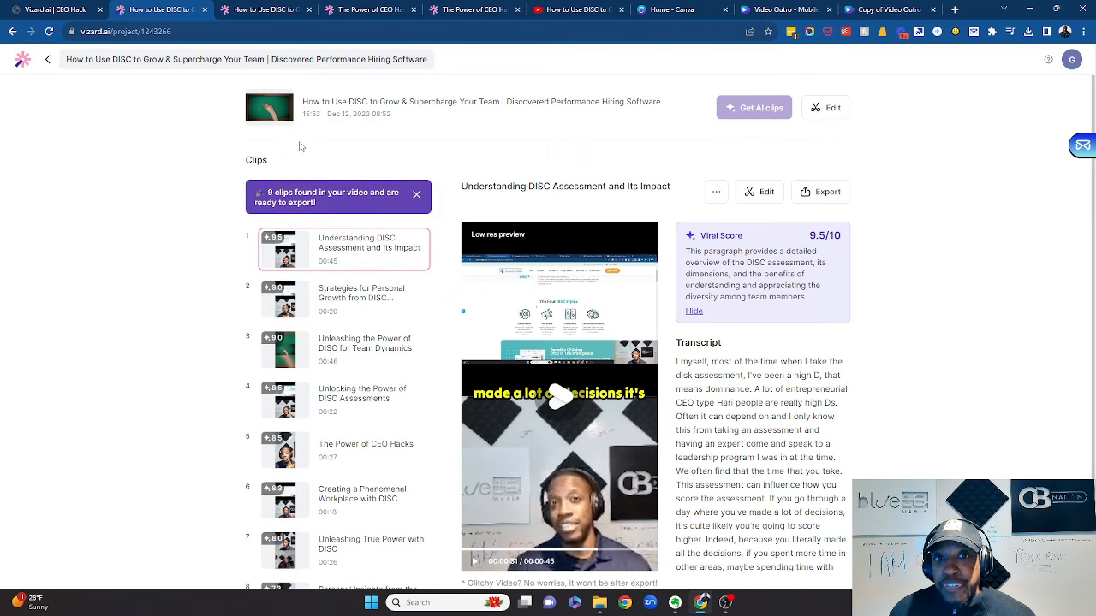
{"action": "left_click", "coordinate": [829, 111]}
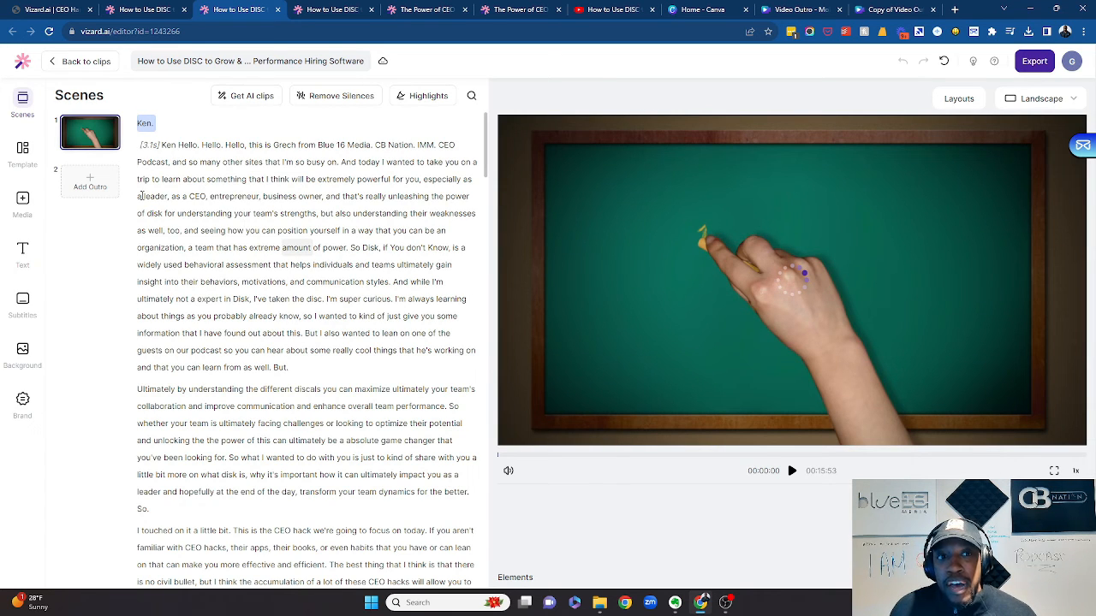
Select the transcript passage from "a leader, as a CEO" to "I also wanted to lean", check the Highlights view and return to Scenes.
{"action": "left_click_drag", "start_coordinate": [142, 195], "coordinate": [353, 265]}
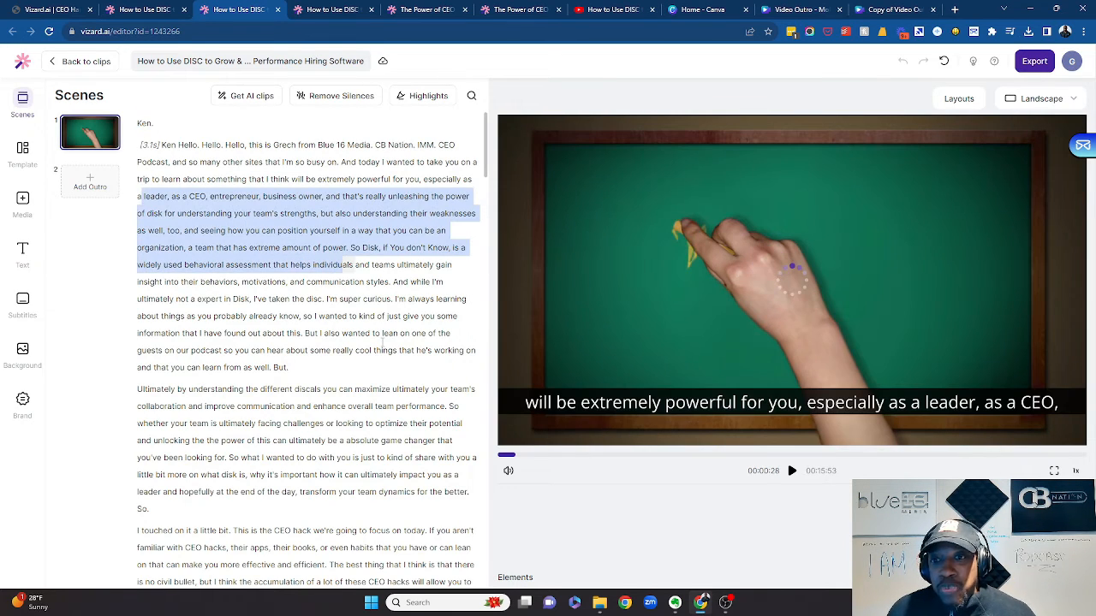
{"action": "left_click_drag", "start_coordinate": [383, 341], "coordinate": [398, 335]}
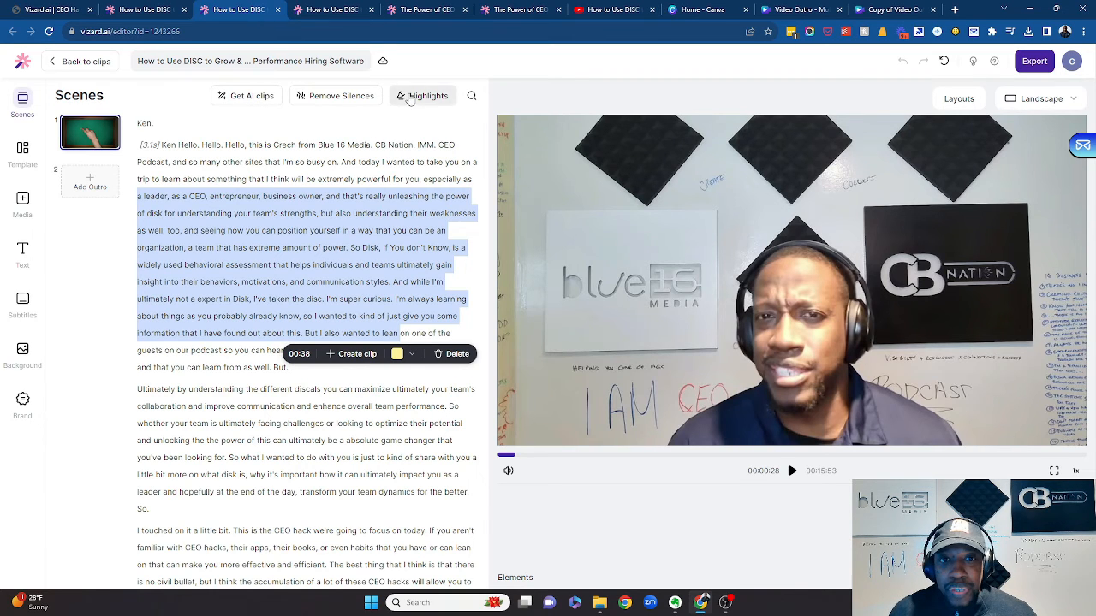
{"action": "left_click", "coordinate": [418, 96]}
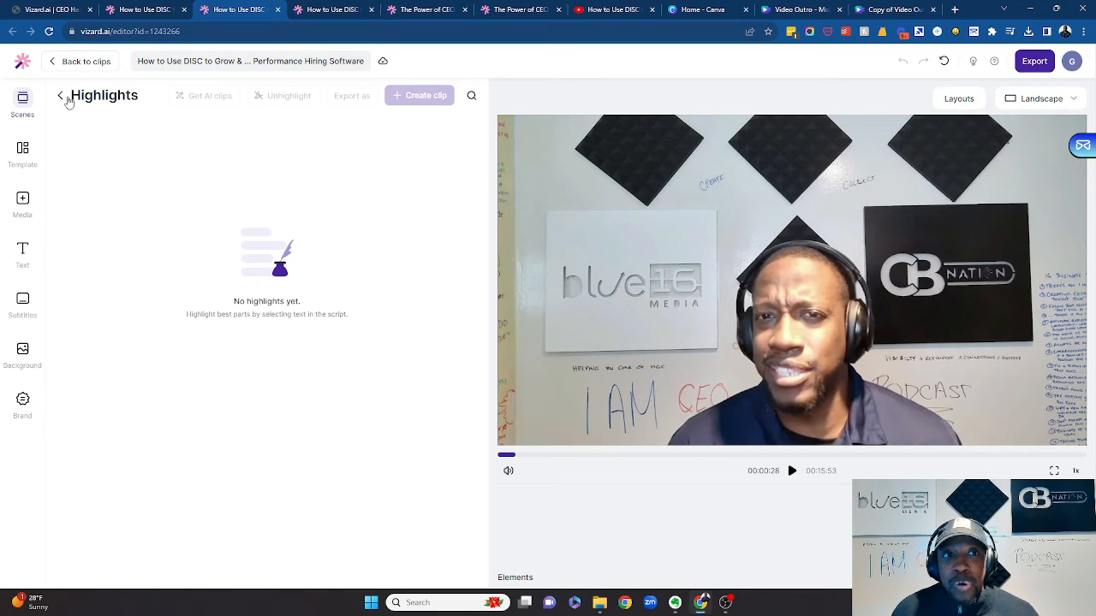
{"action": "left_click", "coordinate": [64, 97]}
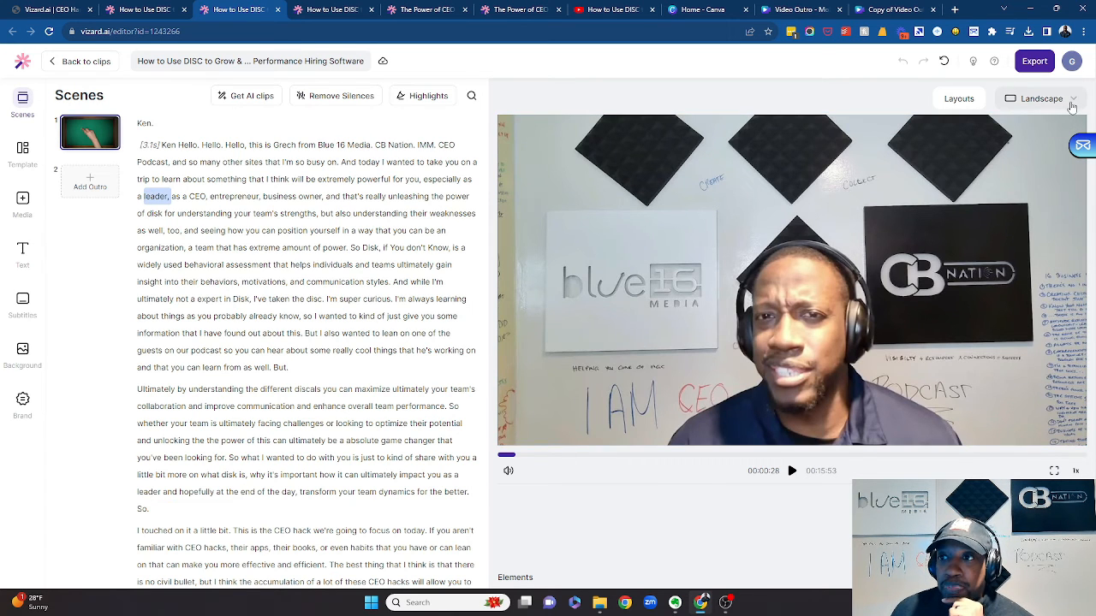
Examine the video's aspect ratio options and browse the scene layout designs without applying one.
{"action": "left_click", "coordinate": [1071, 103]}
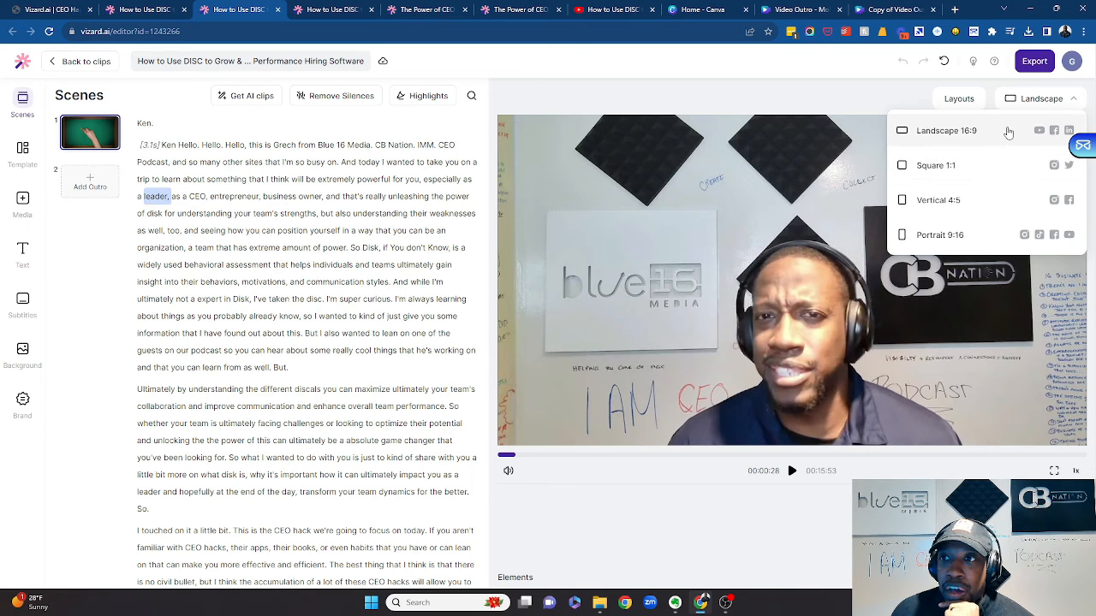
{"action": "left_click", "coordinate": [959, 98]}
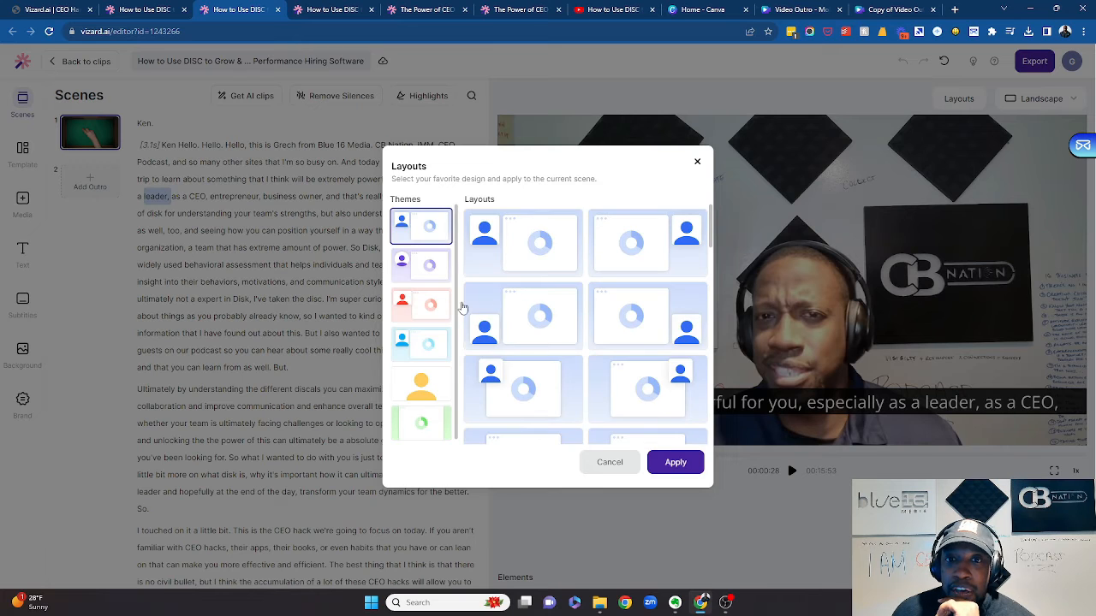
{"action": "scroll", "coordinate": [557, 325], "scroll_direction": "down", "scroll_amount": 2}
{"action": "scroll", "coordinate": [585, 380], "scroll_direction": "down", "scroll_amount": 5}
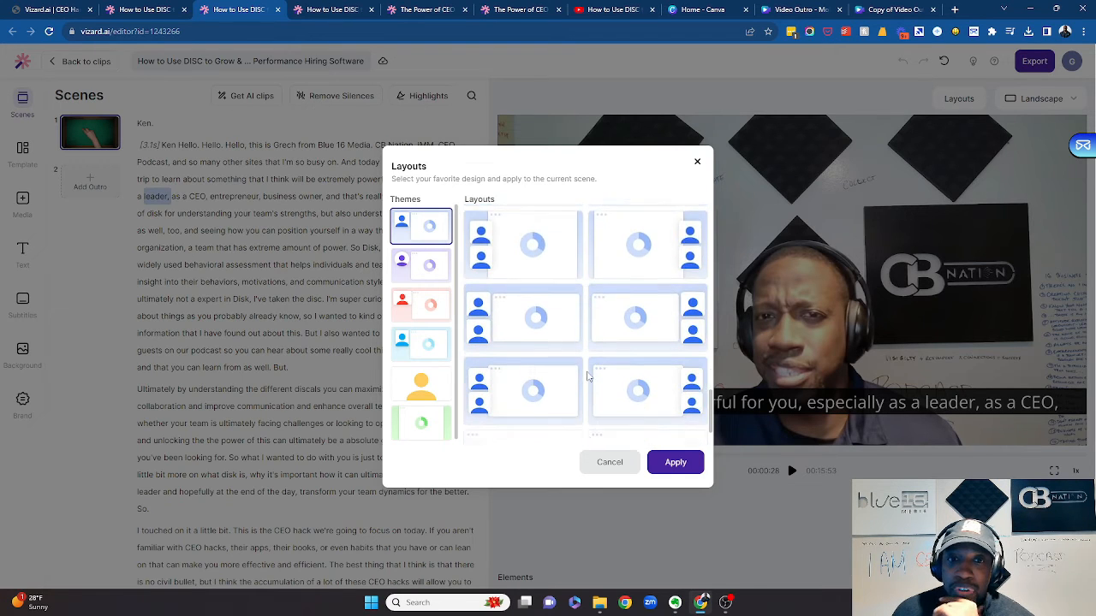
{"action": "scroll", "coordinate": [587, 376], "scroll_direction": "up", "scroll_amount": 7}
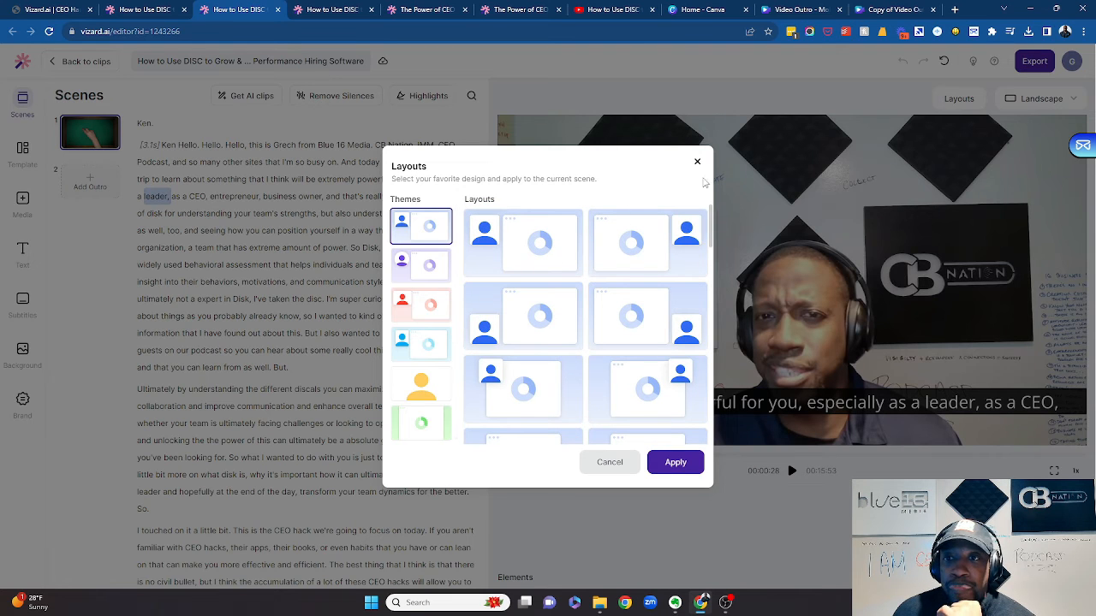
{"action": "left_click", "coordinate": [697, 162]}
{"action": "left_click", "coordinate": [1019, 98]}
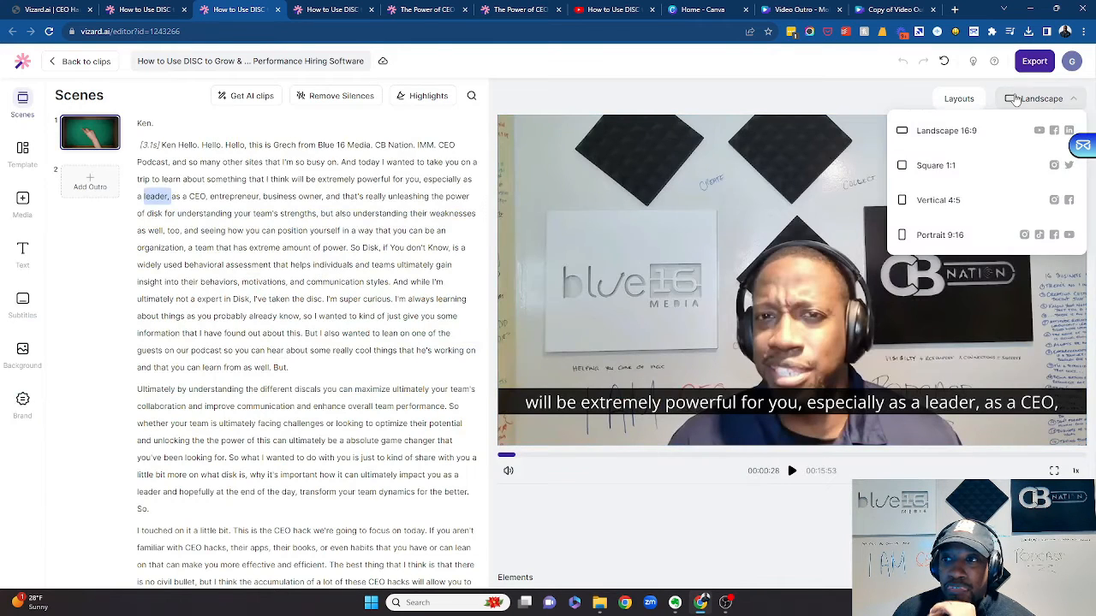